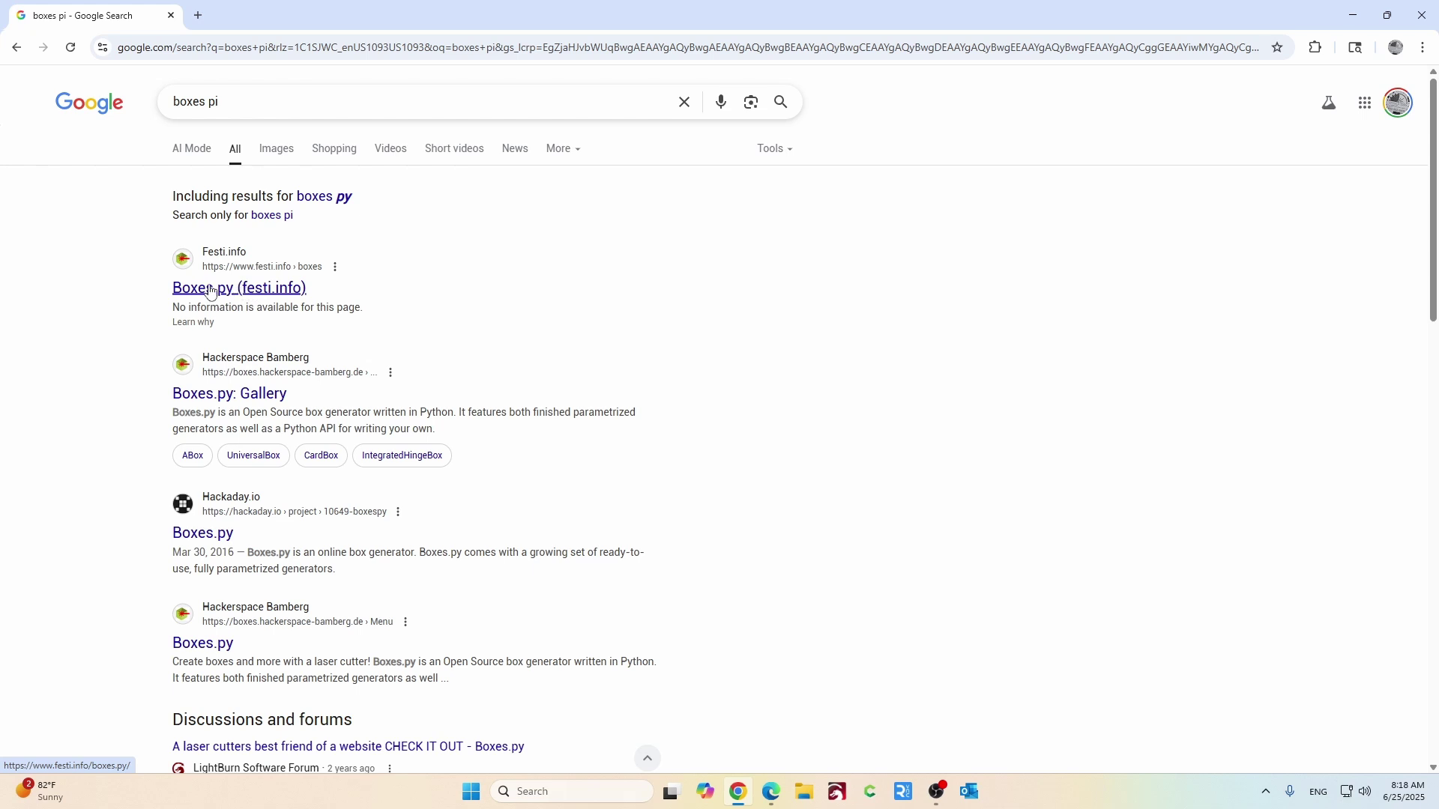
Open the Boxes.py (festi.info) site from the search results and open the TypeTray generator from its trays and drawer inserts.
{"action": "left_click", "coordinate": [211, 291]}
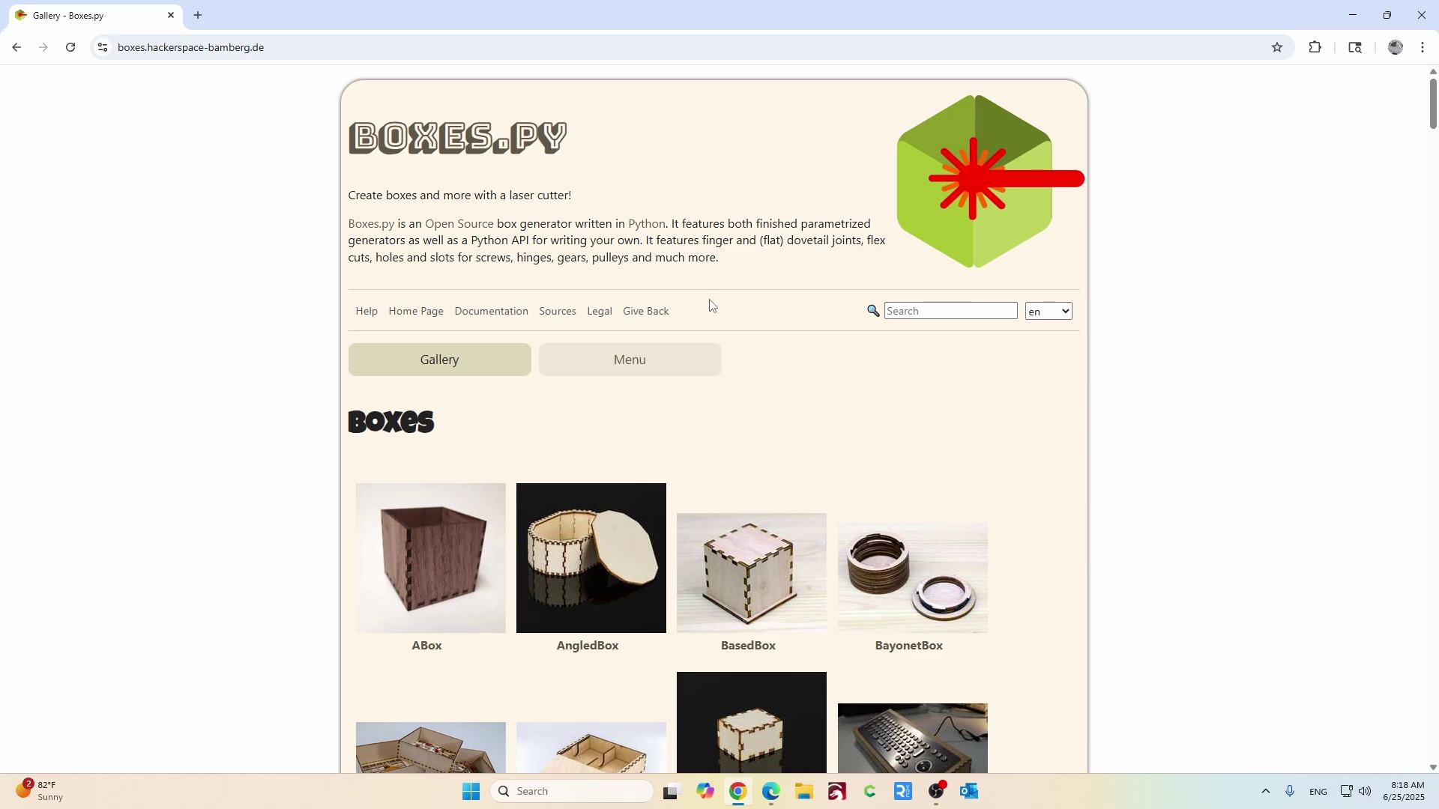
{"action": "scroll", "coordinate": [713, 360], "scroll_direction": "down", "scroll_amount": 5}
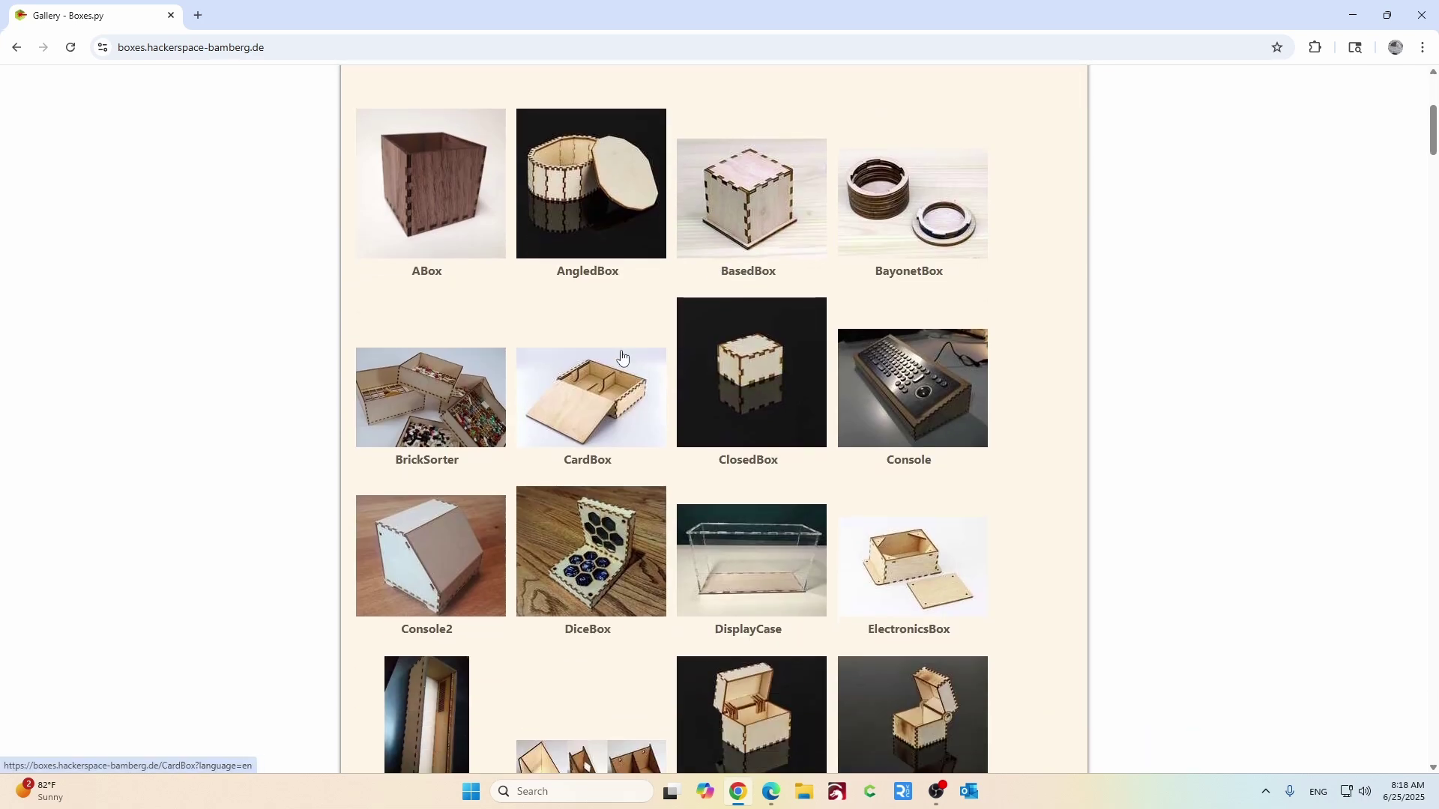
{"action": "scroll", "coordinate": [626, 329], "scroll_direction": "down", "scroll_amount": 4}
{"action": "scroll", "coordinate": [591, 262], "scroll_direction": "down", "scroll_amount": 5}
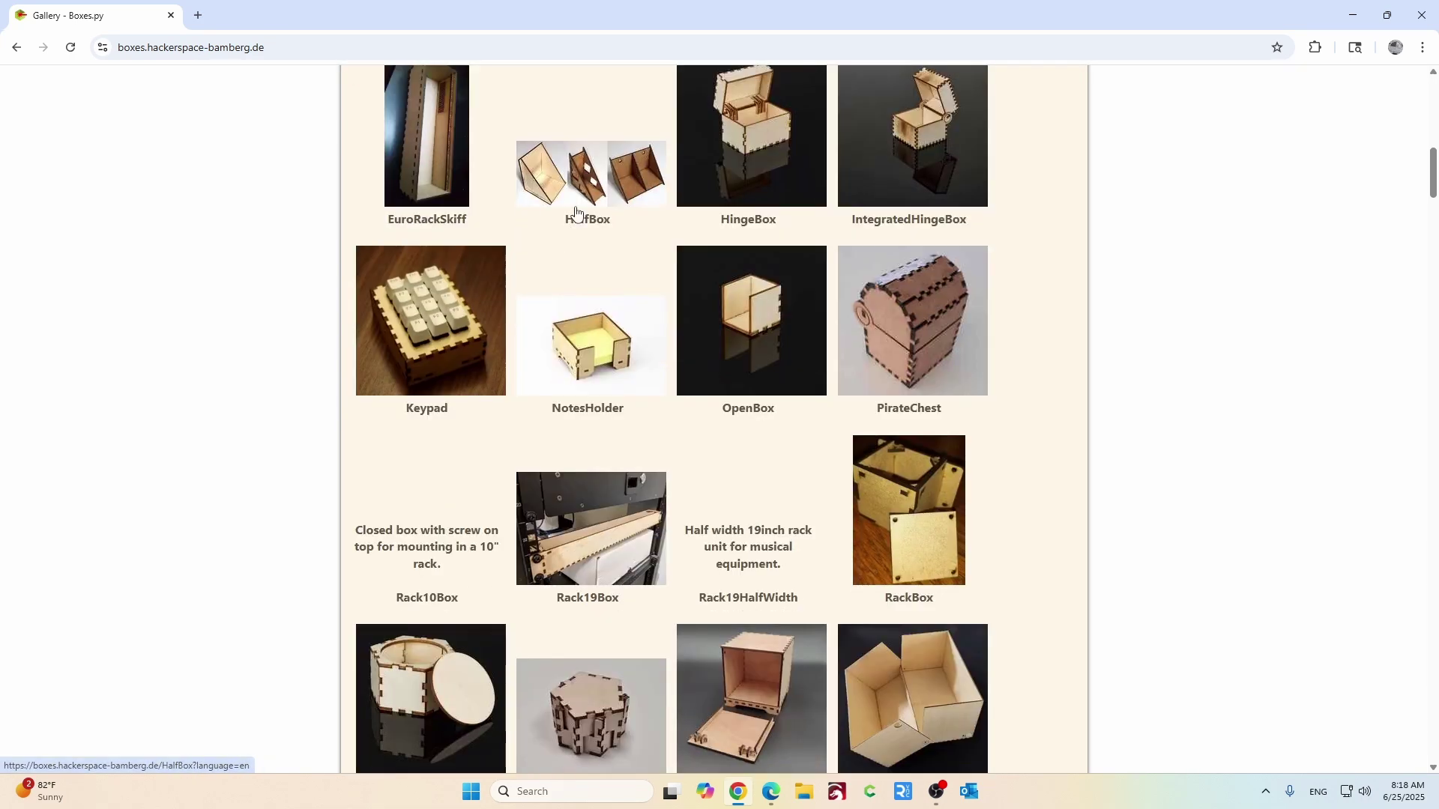
{"action": "scroll", "coordinate": [606, 244], "scroll_direction": "down", "scroll_amount": 3}
{"action": "scroll", "coordinate": [666, 204], "scroll_direction": "up", "scroll_amount": 12}
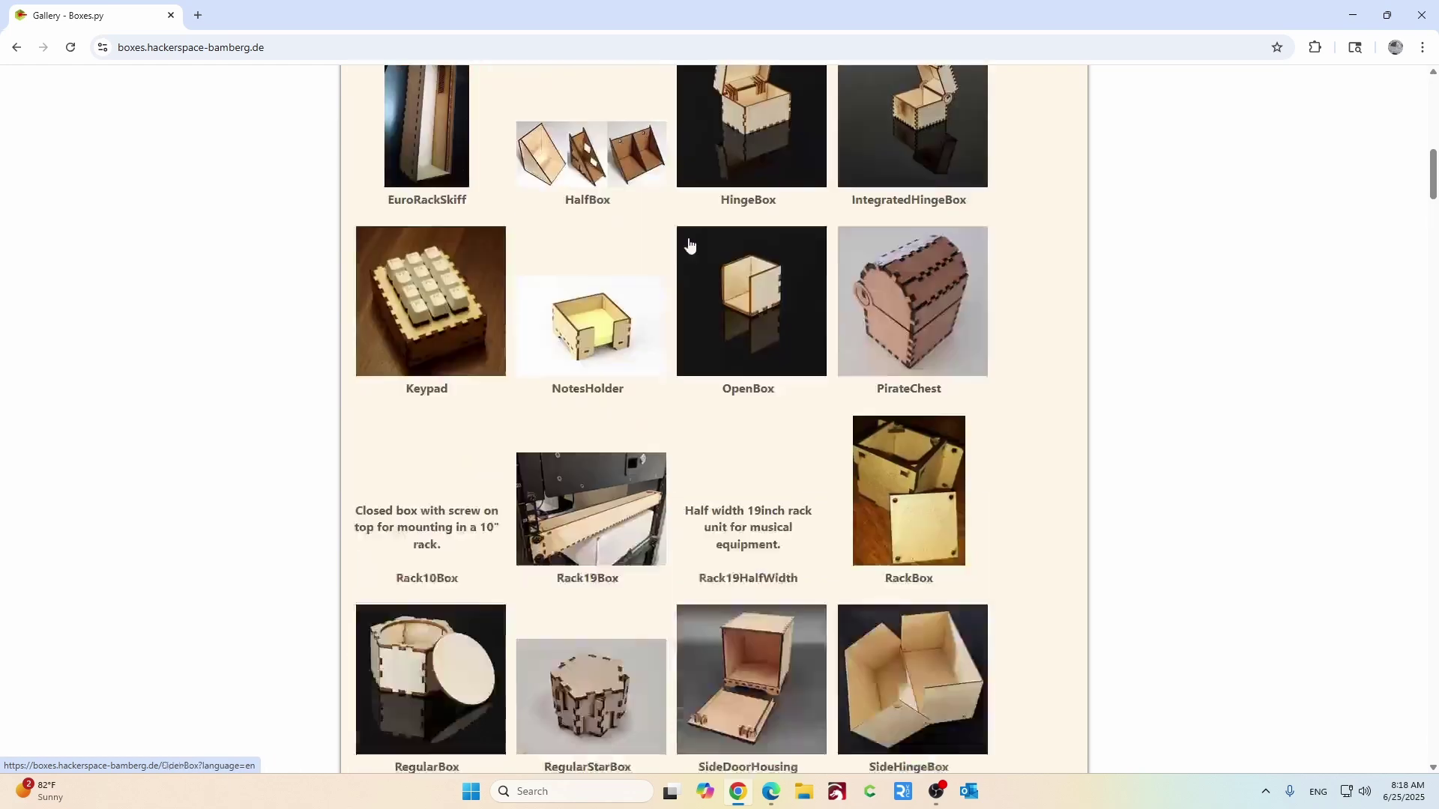
{"action": "scroll", "coordinate": [666, 204], "scroll_direction": "up", "scroll_amount": 3}
{"action": "scroll", "coordinate": [665, 203], "scroll_direction": "down", "scroll_amount": 2}
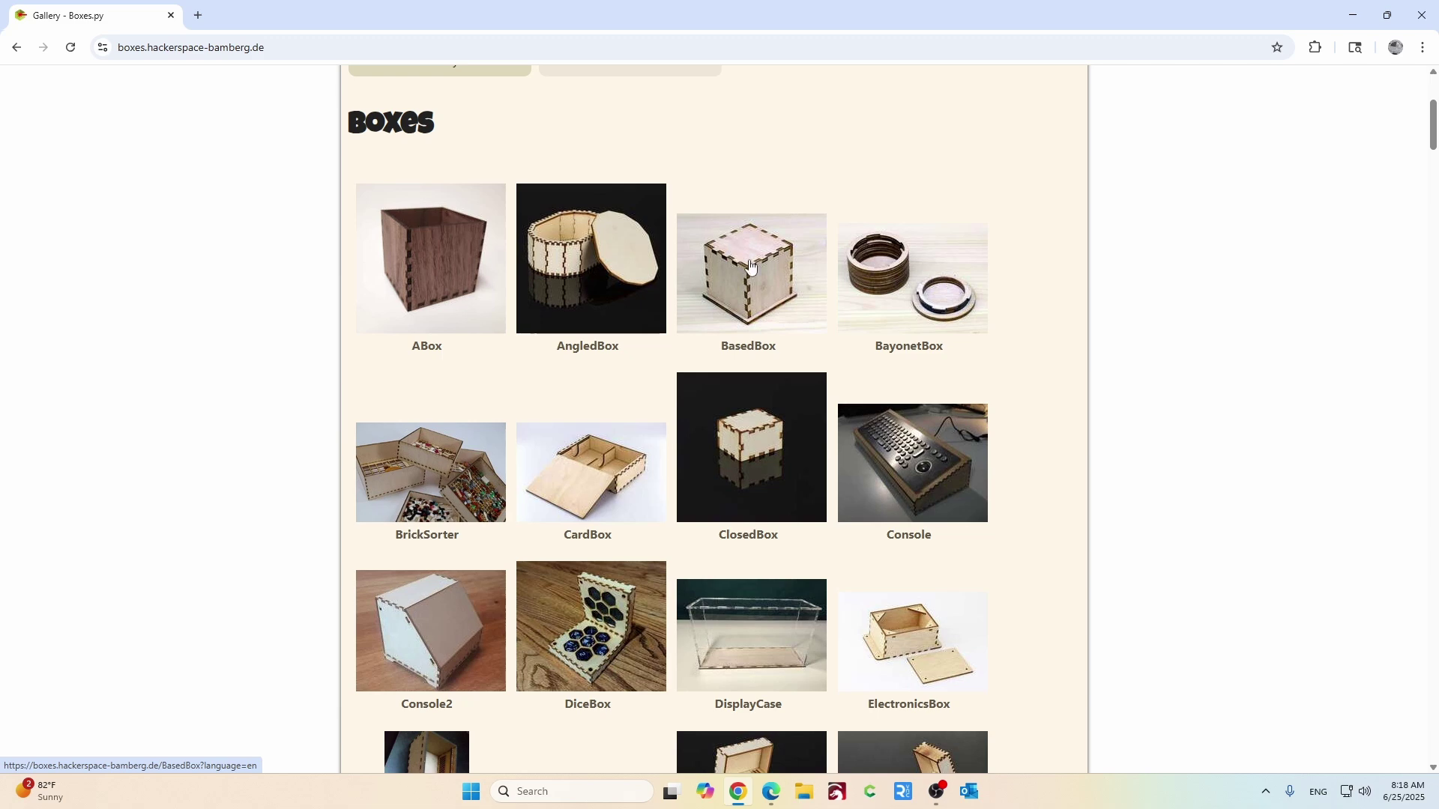
{"action": "scroll", "coordinate": [748, 262], "scroll_direction": "down", "scroll_amount": 3}
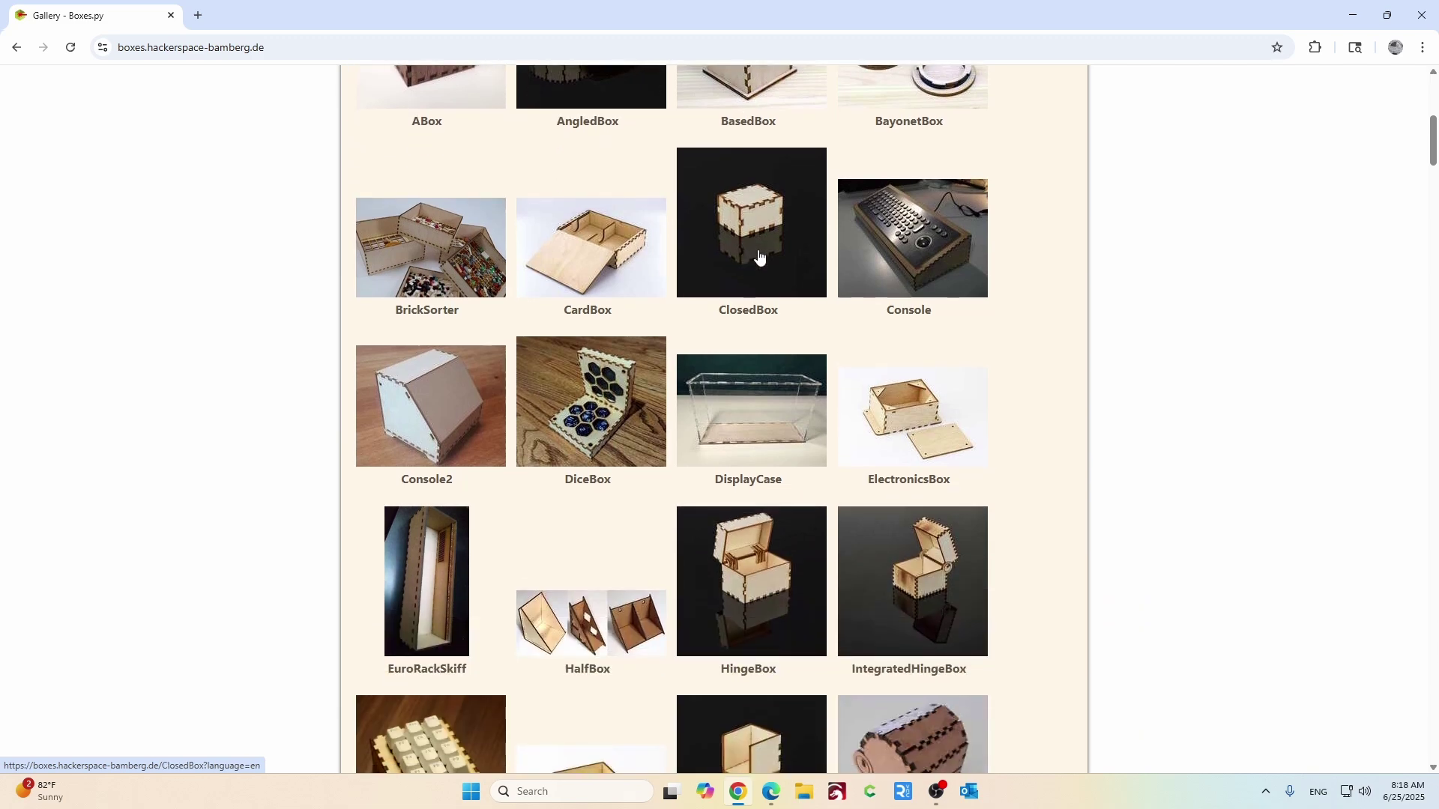
{"action": "scroll", "coordinate": [716, 277], "scroll_direction": "down", "scroll_amount": 5}
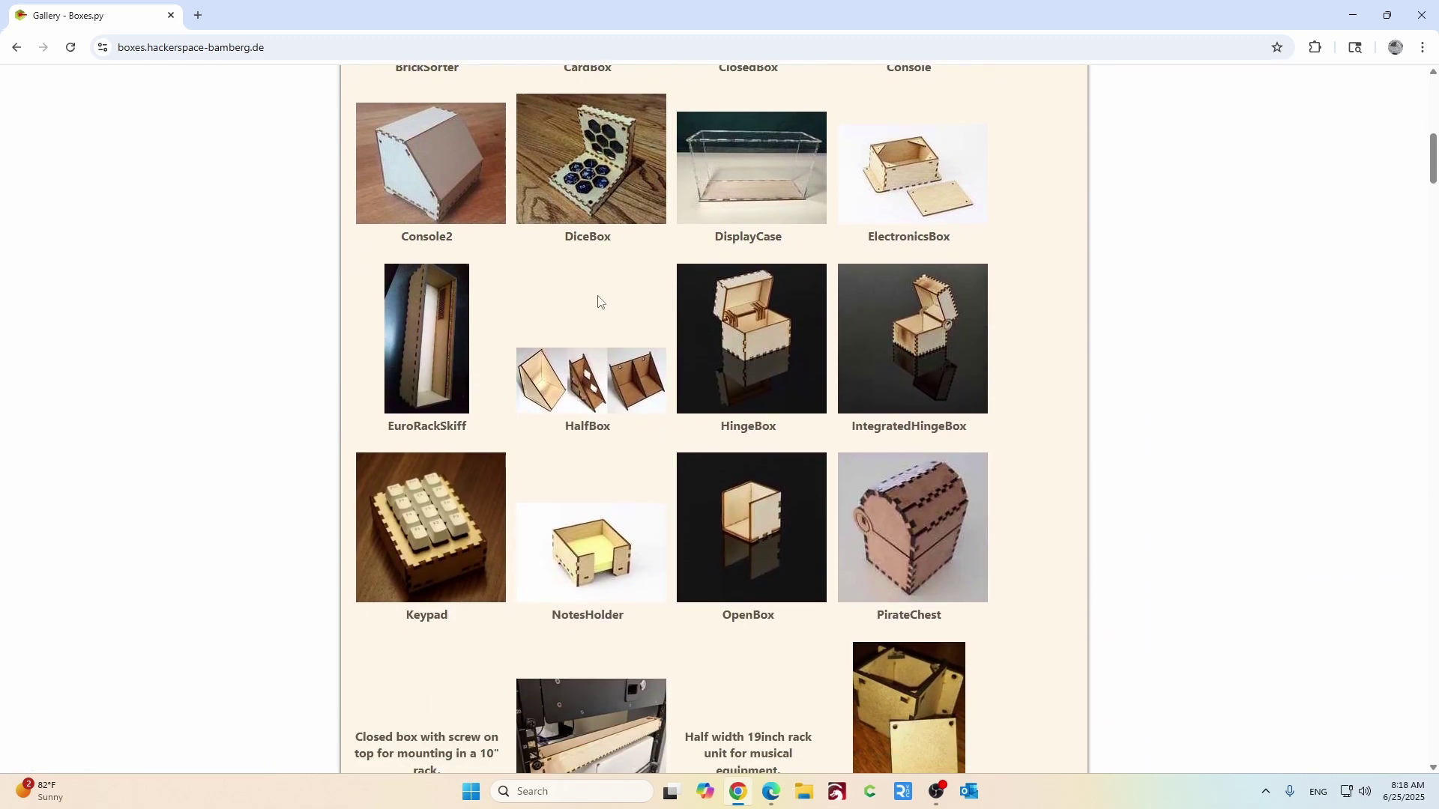
{"action": "scroll", "coordinate": [592, 301], "scroll_direction": "down", "scroll_amount": 10}
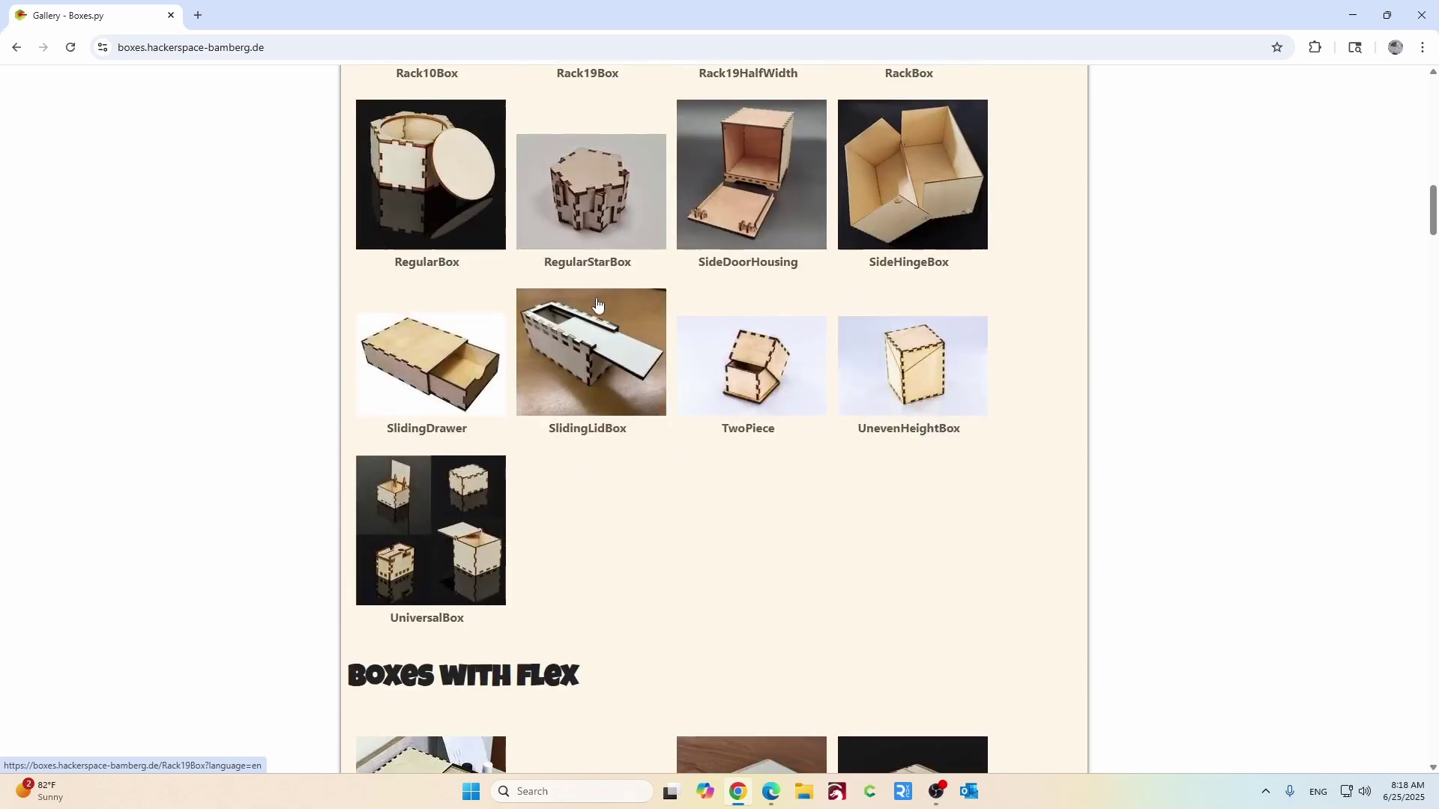
{"action": "scroll", "coordinate": [597, 304], "scroll_direction": "down", "scroll_amount": 7}
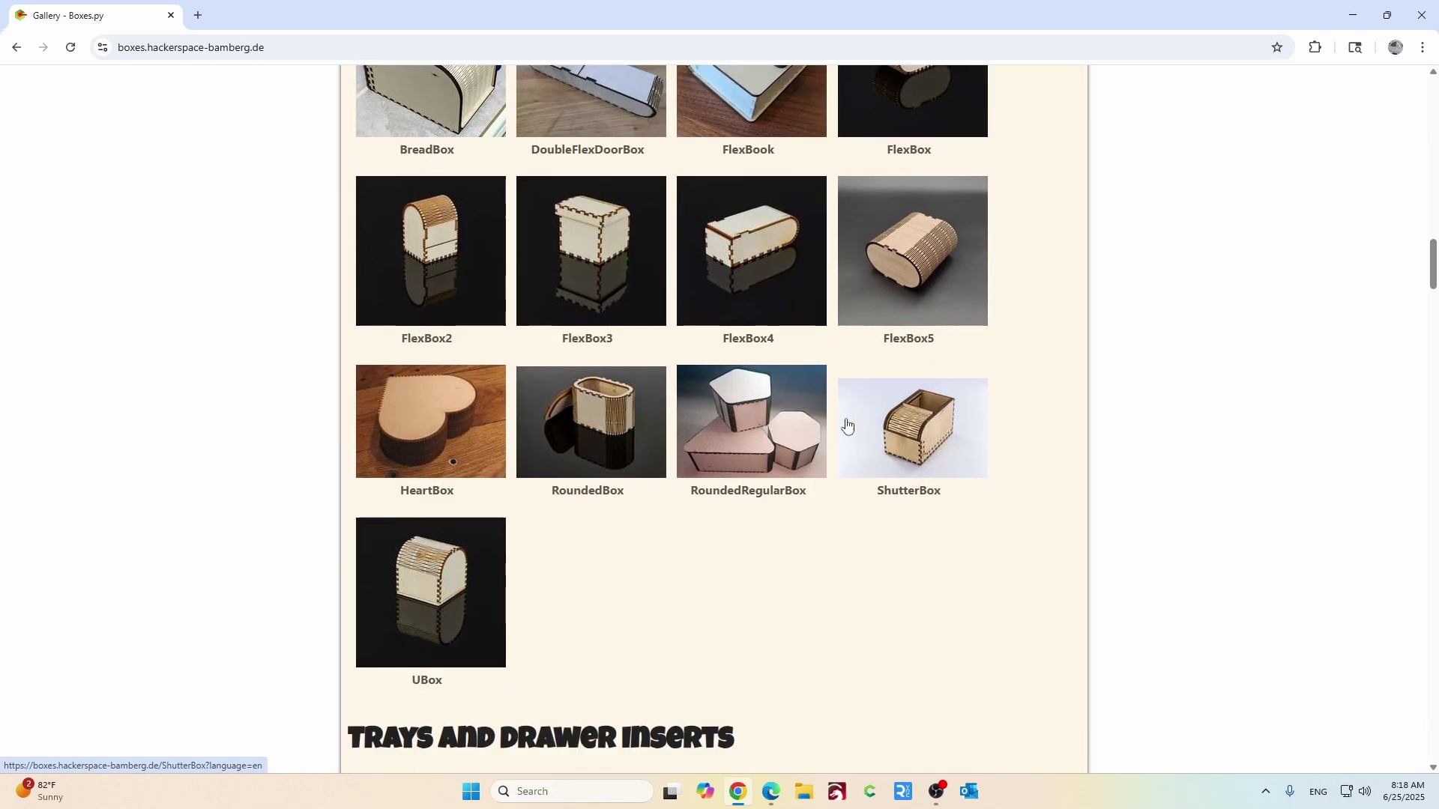
{"action": "scroll", "coordinate": [517, 433], "scroll_direction": "down", "scroll_amount": 6}
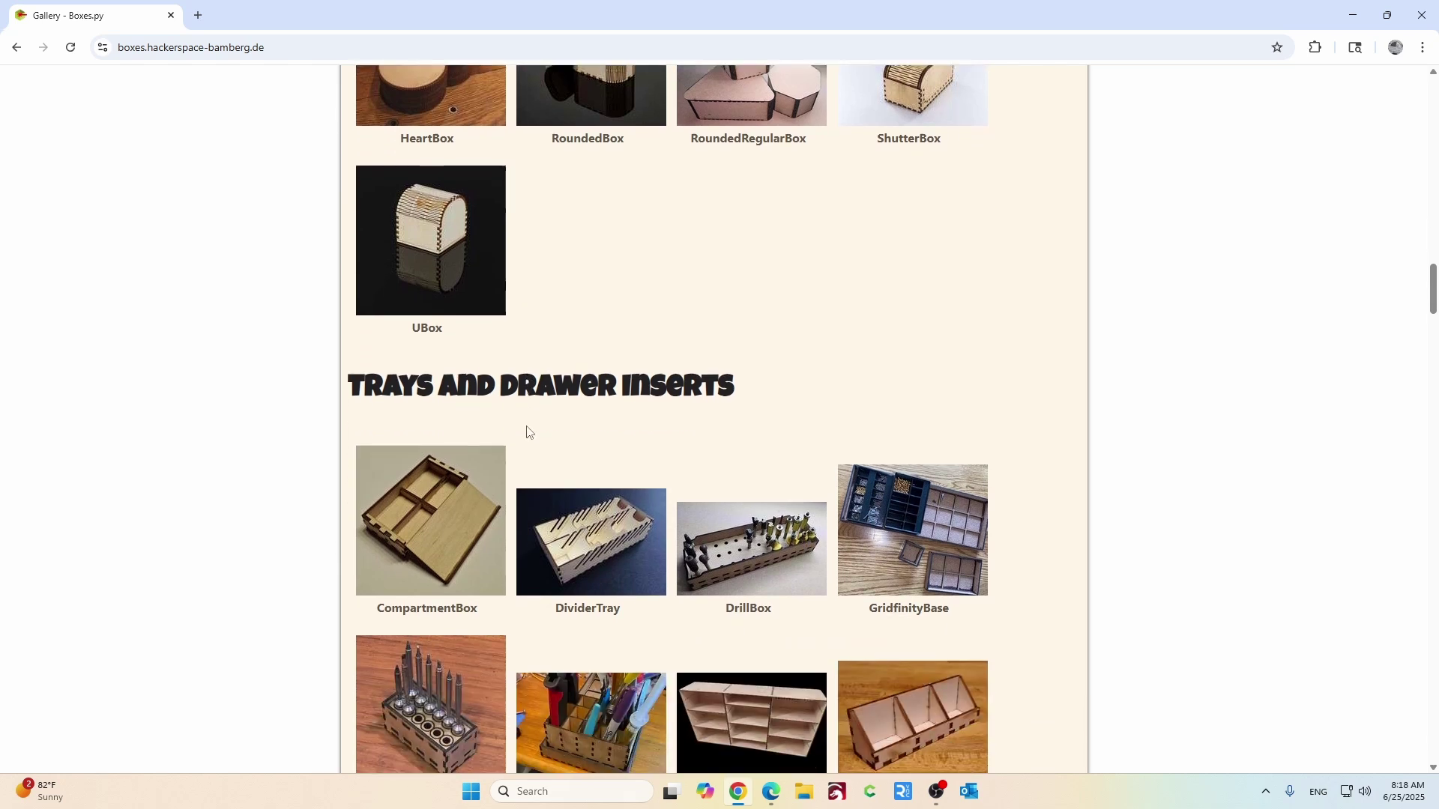
{"action": "scroll", "coordinate": [675, 424], "scroll_direction": "down", "scroll_amount": 3}
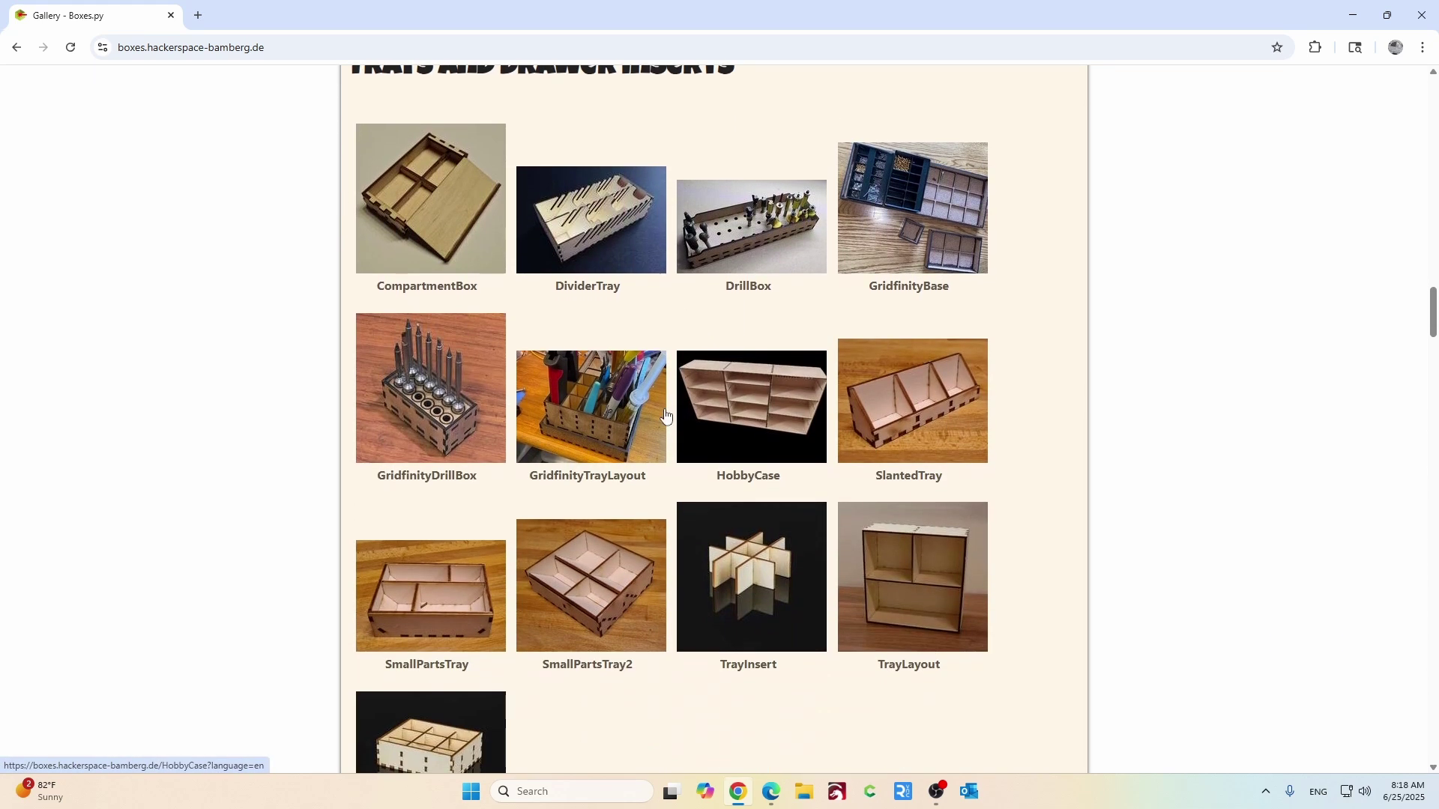
{"action": "scroll", "coordinate": [609, 410], "scroll_direction": "down", "scroll_amount": 2}
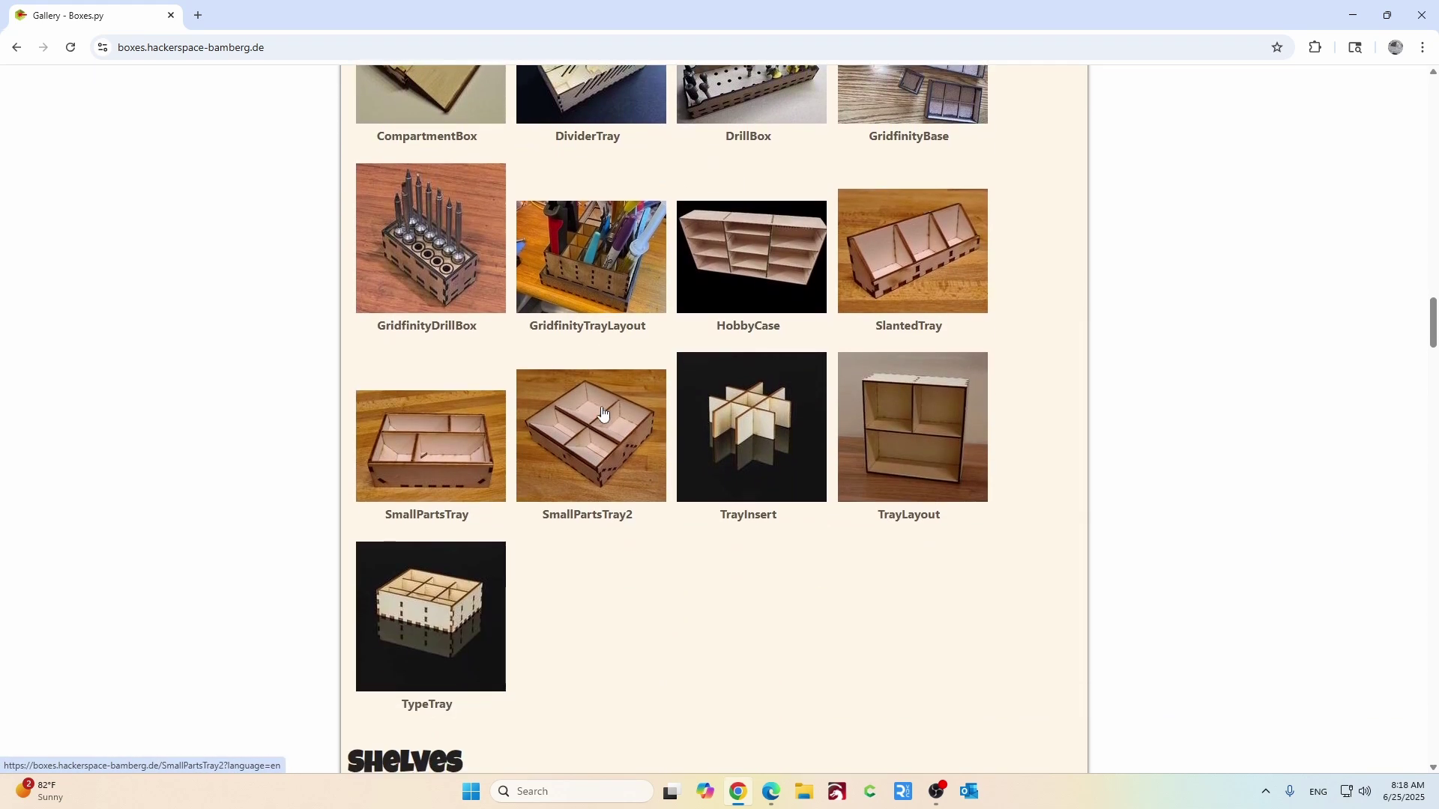
{"action": "left_click", "coordinate": [439, 624]}
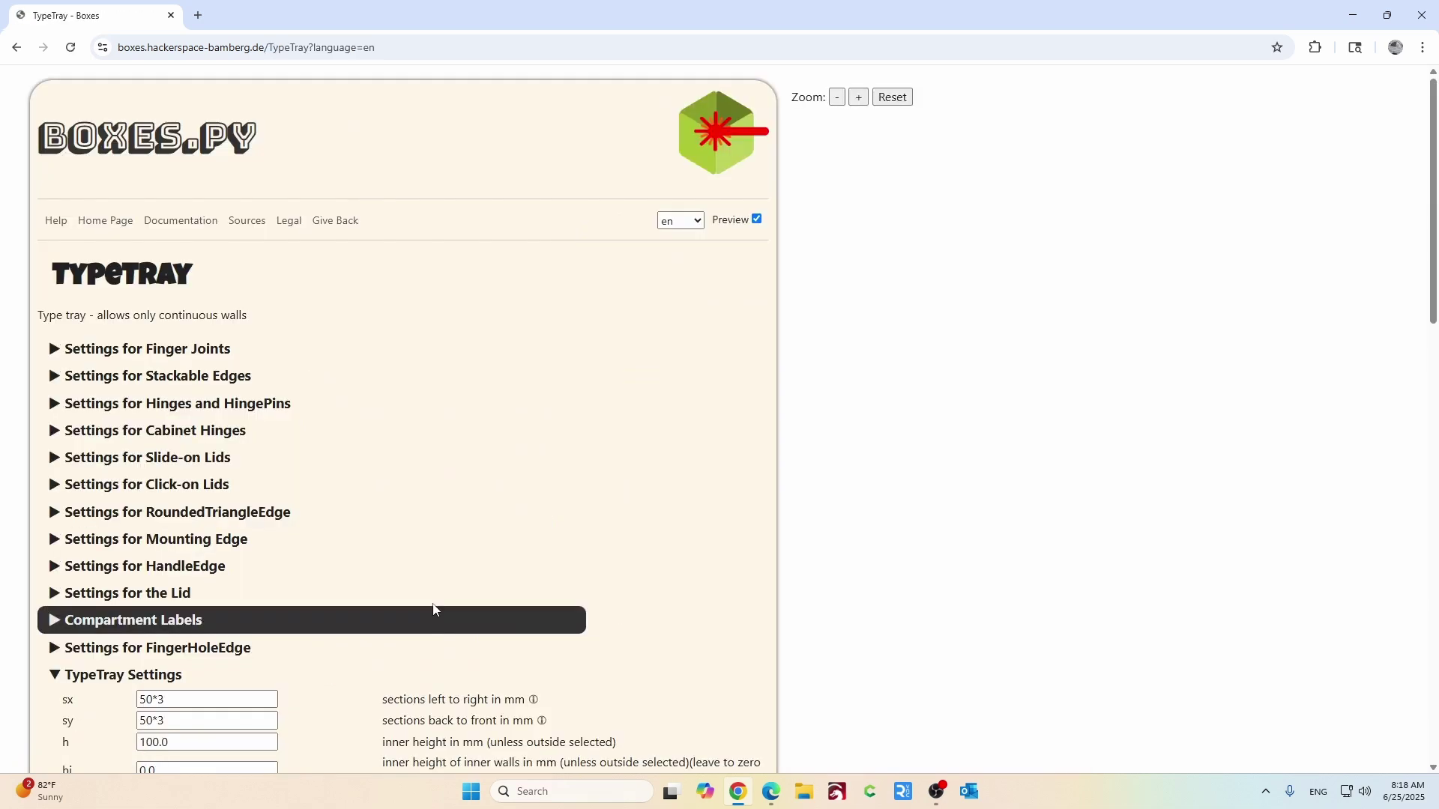
Set the tray's left-to-right sections (sx) to 140*1 in the TypeTray settings.
{"action": "scroll", "coordinate": [285, 324], "scroll_direction": "down", "scroll_amount": 2}
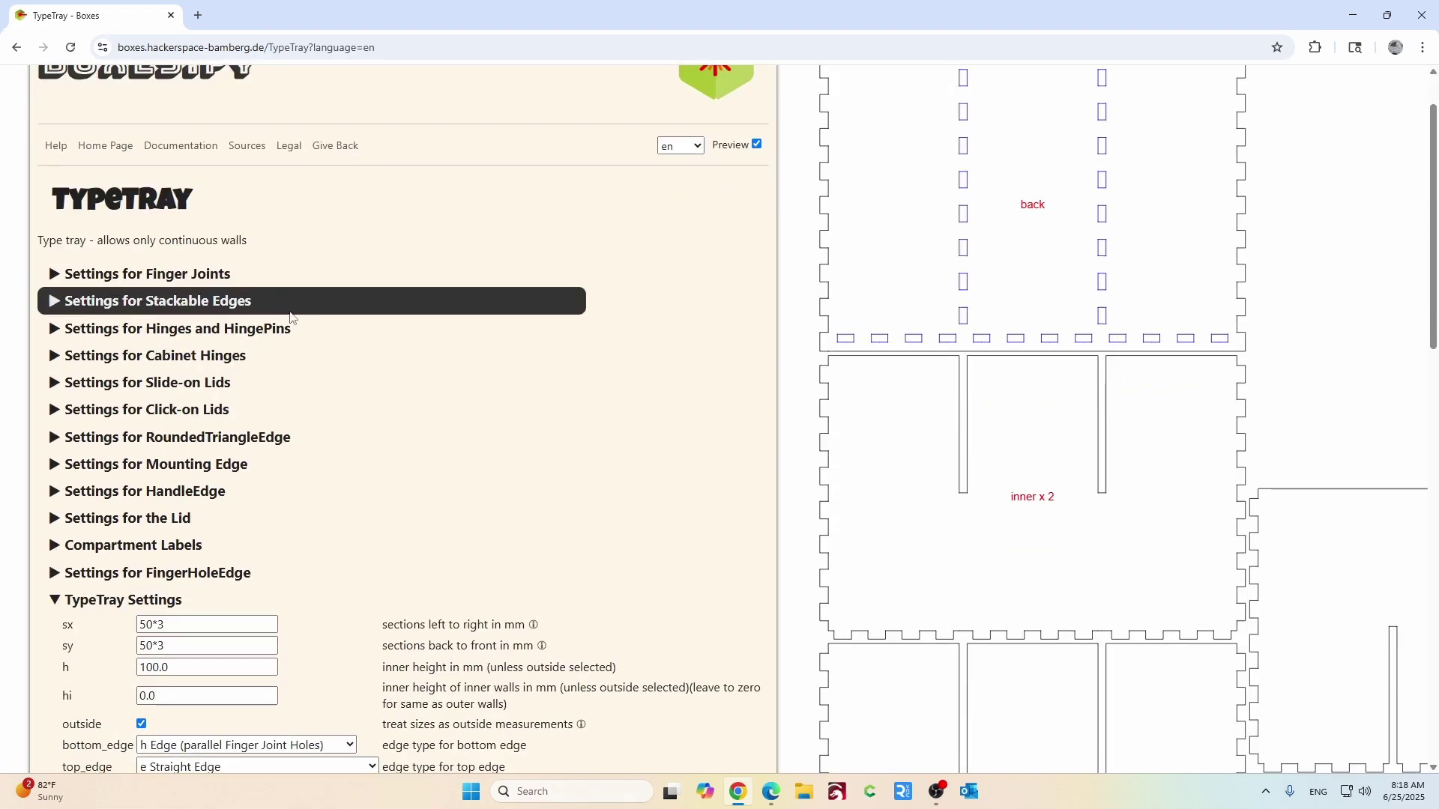
{"action": "scroll", "coordinate": [292, 313], "scroll_direction": "down", "scroll_amount": 3}
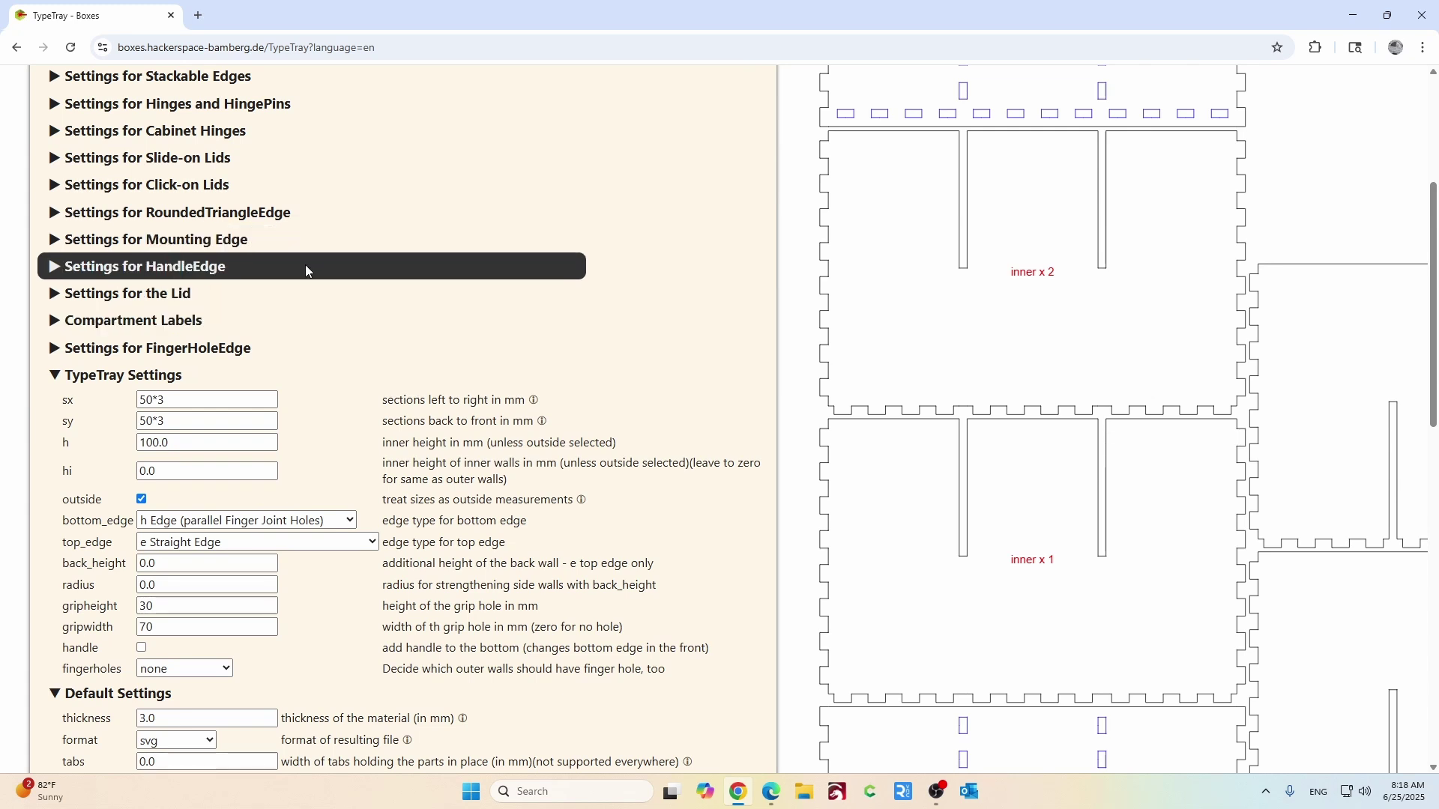
{"action": "scroll", "coordinate": [290, 339], "scroll_direction": "down", "scroll_amount": 1}
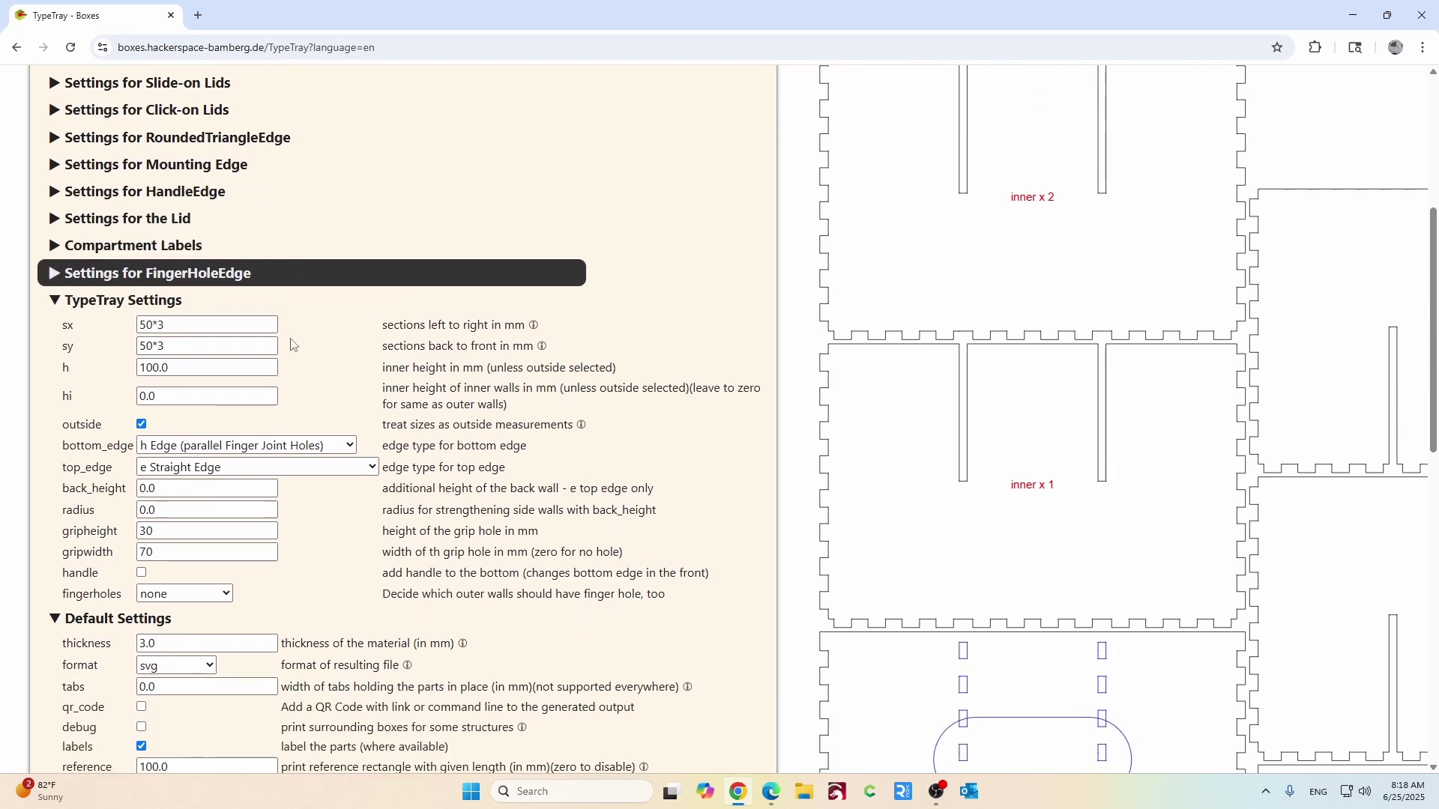
{"action": "left_click", "coordinate": [174, 324]}
{"action": "key", "text": "BackSpace"}
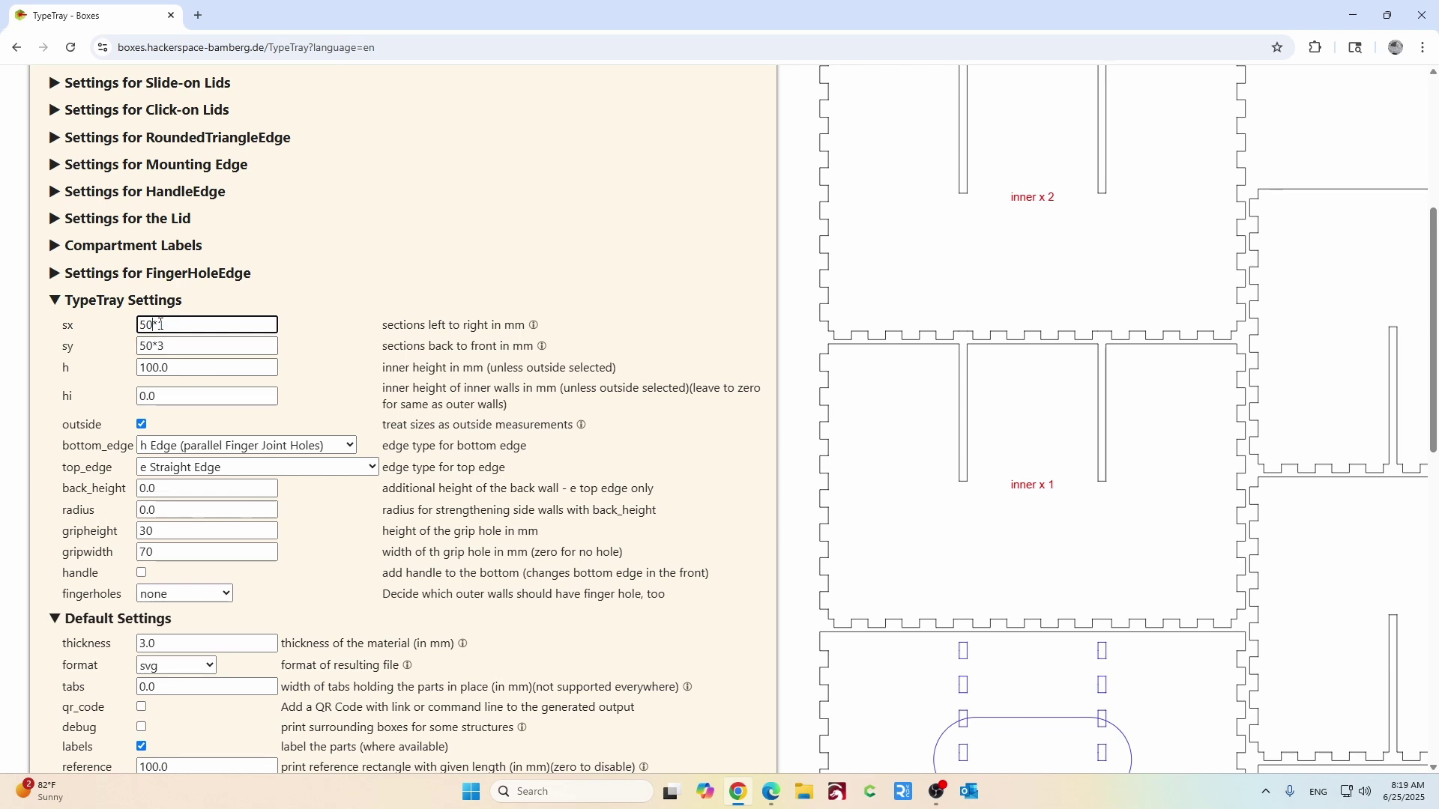
{"action": "left_click", "coordinate": [156, 324]}
{"action": "key", "text": "BackSpace"}
{"action": "key", "text": "BackSpace"}
{"action": "type", "text": "140"}
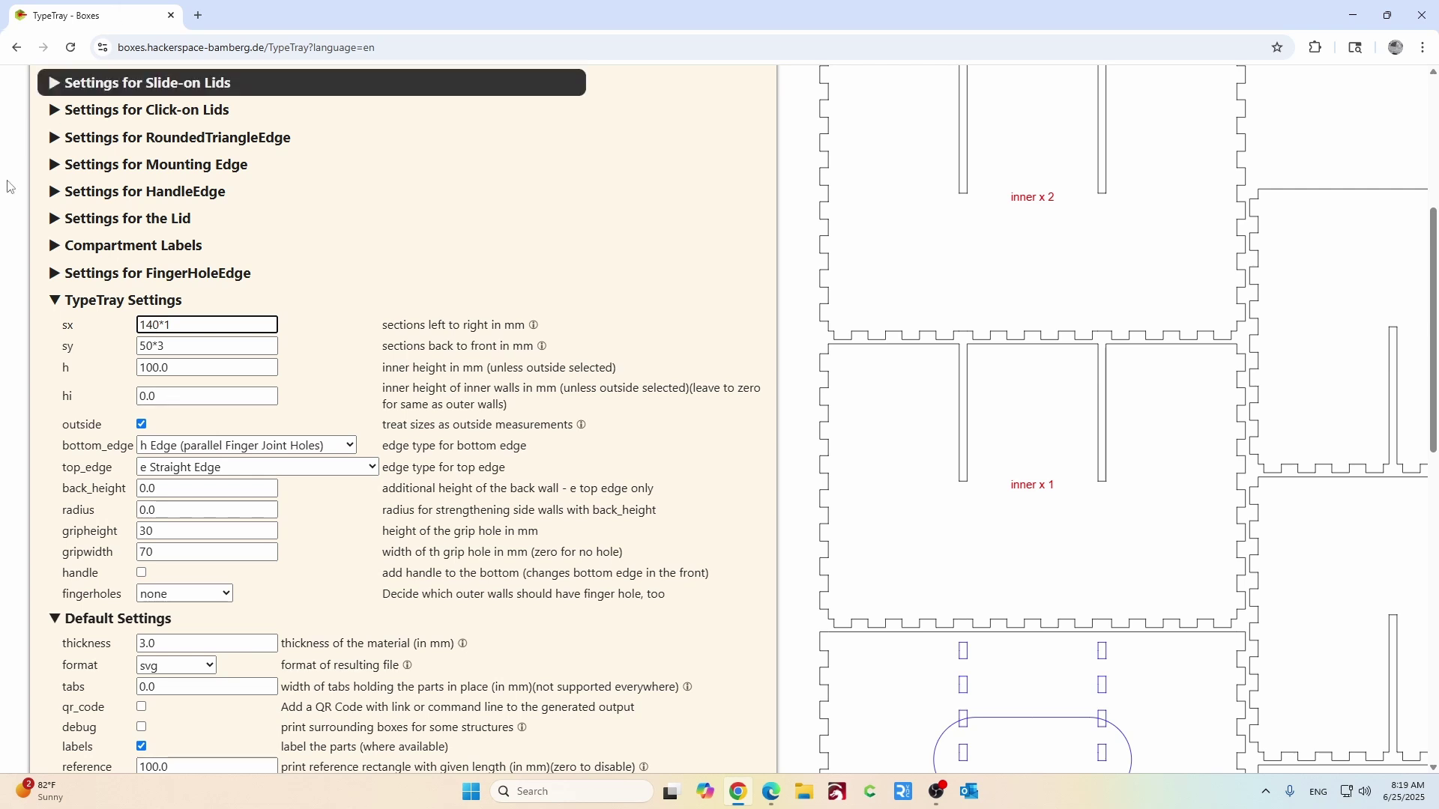
Set the tray's back-to-front sections (sy) to 30*10.
{"action": "left_click", "coordinate": [142, 344]}
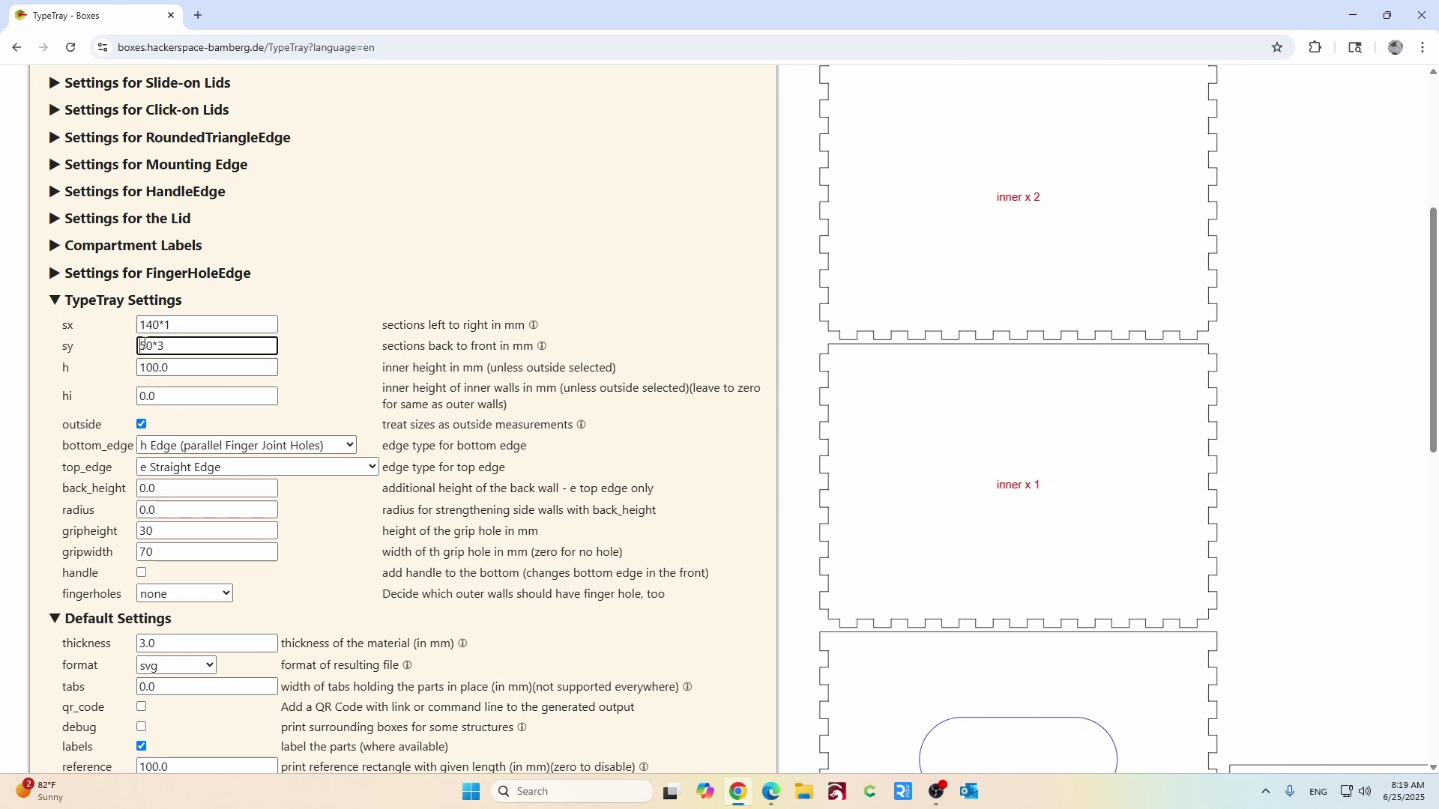
{"action": "key", "text": "shift+End"}
{"action": "type", "text": "10*3"}
{"action": "left_click", "coordinate": [158, 346]}
{"action": "type", "text": "0"}
{"action": "type", "text": "0"}
{"action": "left_click", "coordinate": [321, 279]}
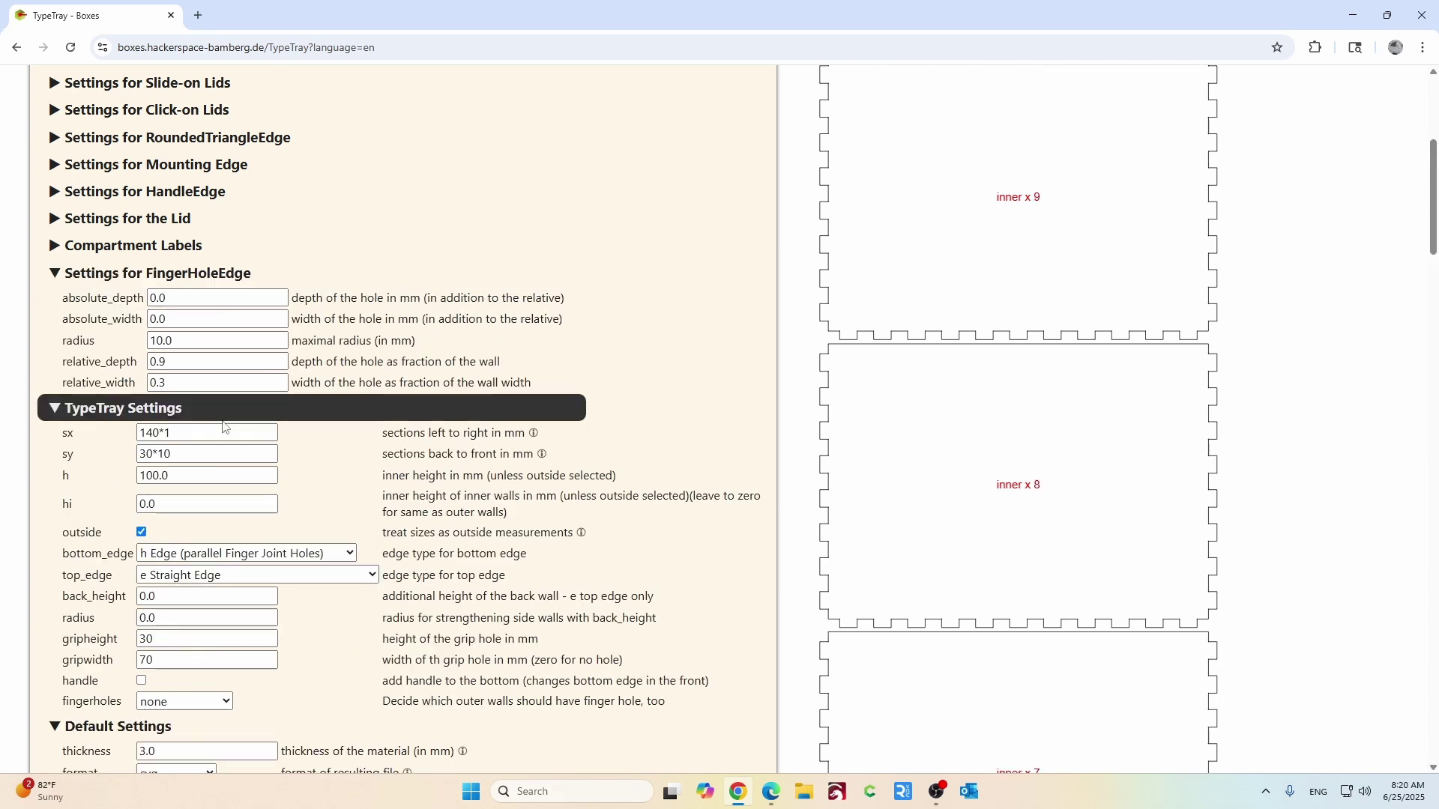
Turn off treating sizes as outside measurements and set the inner wall height (hi) to 100 mm.
{"action": "scroll", "coordinate": [202, 444], "scroll_direction": "down", "scroll_amount": 1}
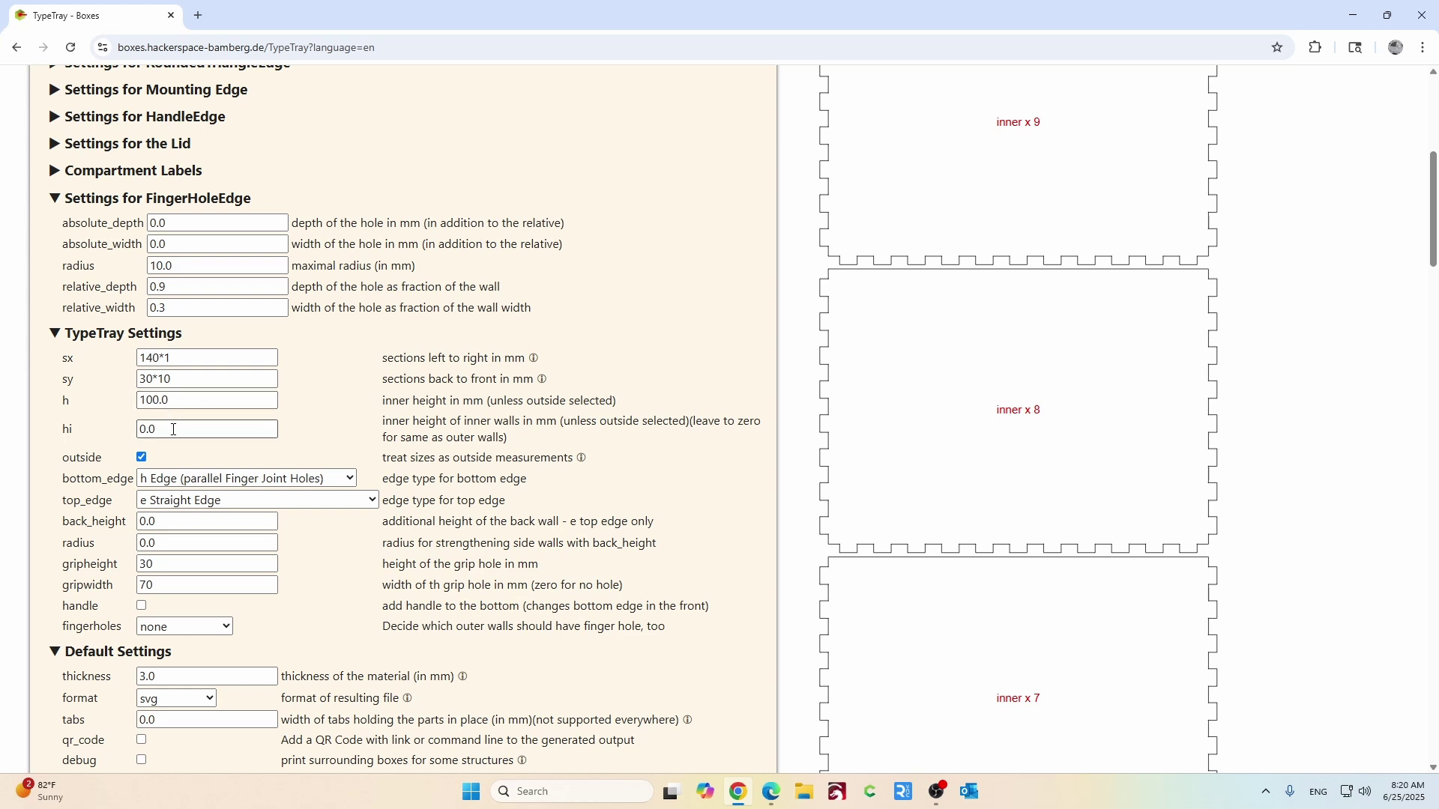
{"action": "scroll", "coordinate": [183, 421], "scroll_direction": "down", "scroll_amount": 2}
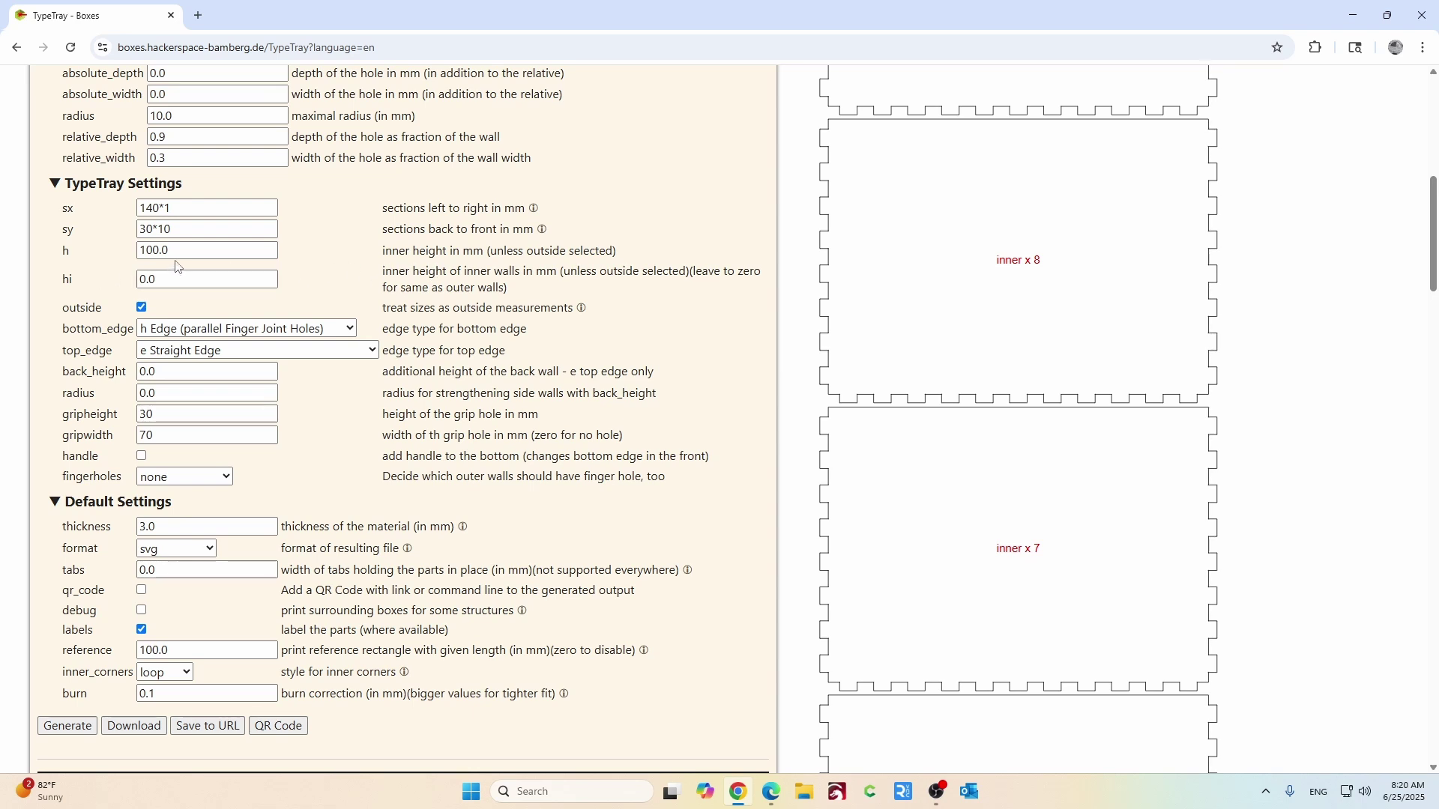
{"action": "left_click", "coordinate": [142, 308]}
{"action": "left_click", "coordinate": [176, 277]}
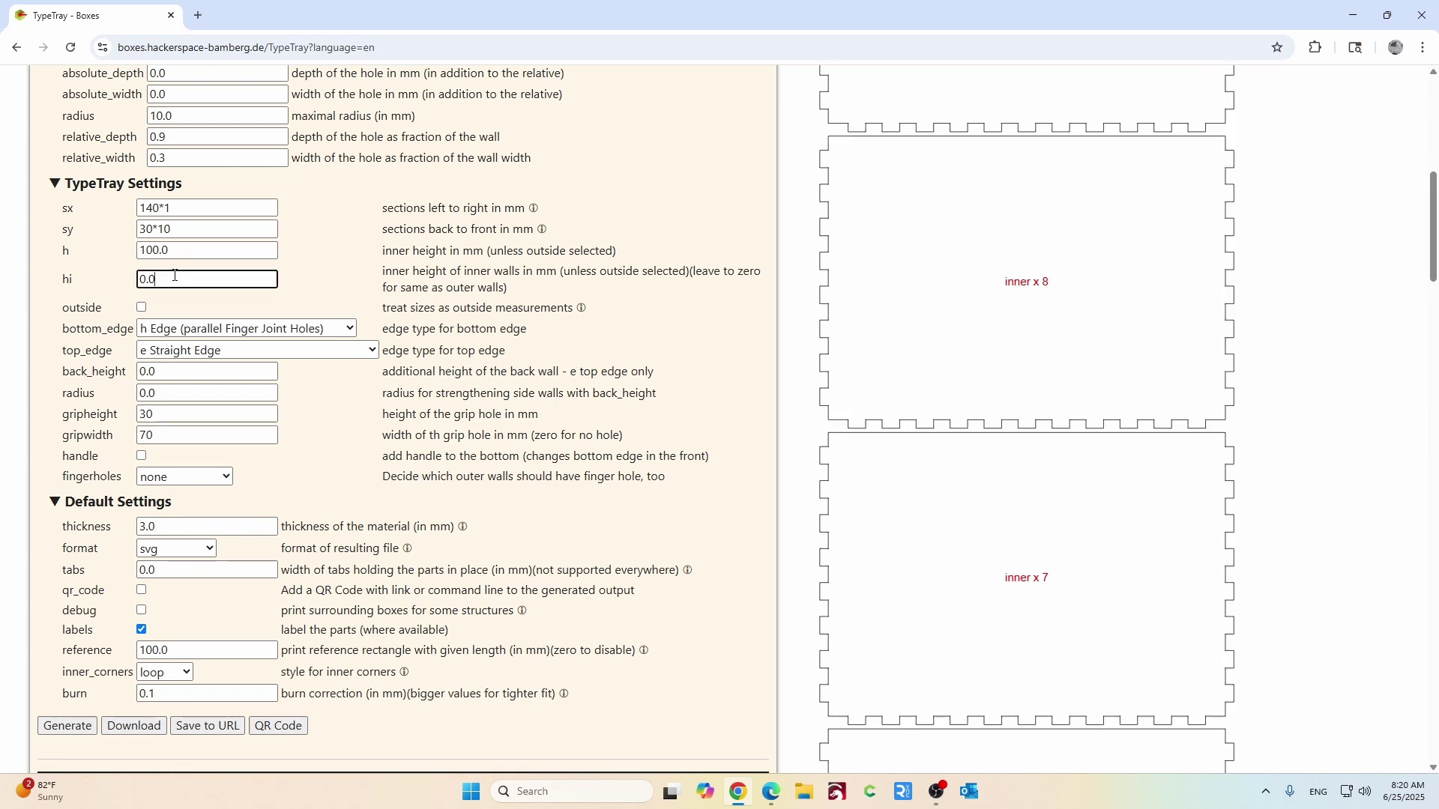
{"action": "left_click_drag", "start_coordinate": [157, 279], "coordinate": [135, 283]}
{"action": "type", "text": "10"}
{"action": "type", "text": "10"}
{"action": "left_click", "coordinate": [325, 272]}
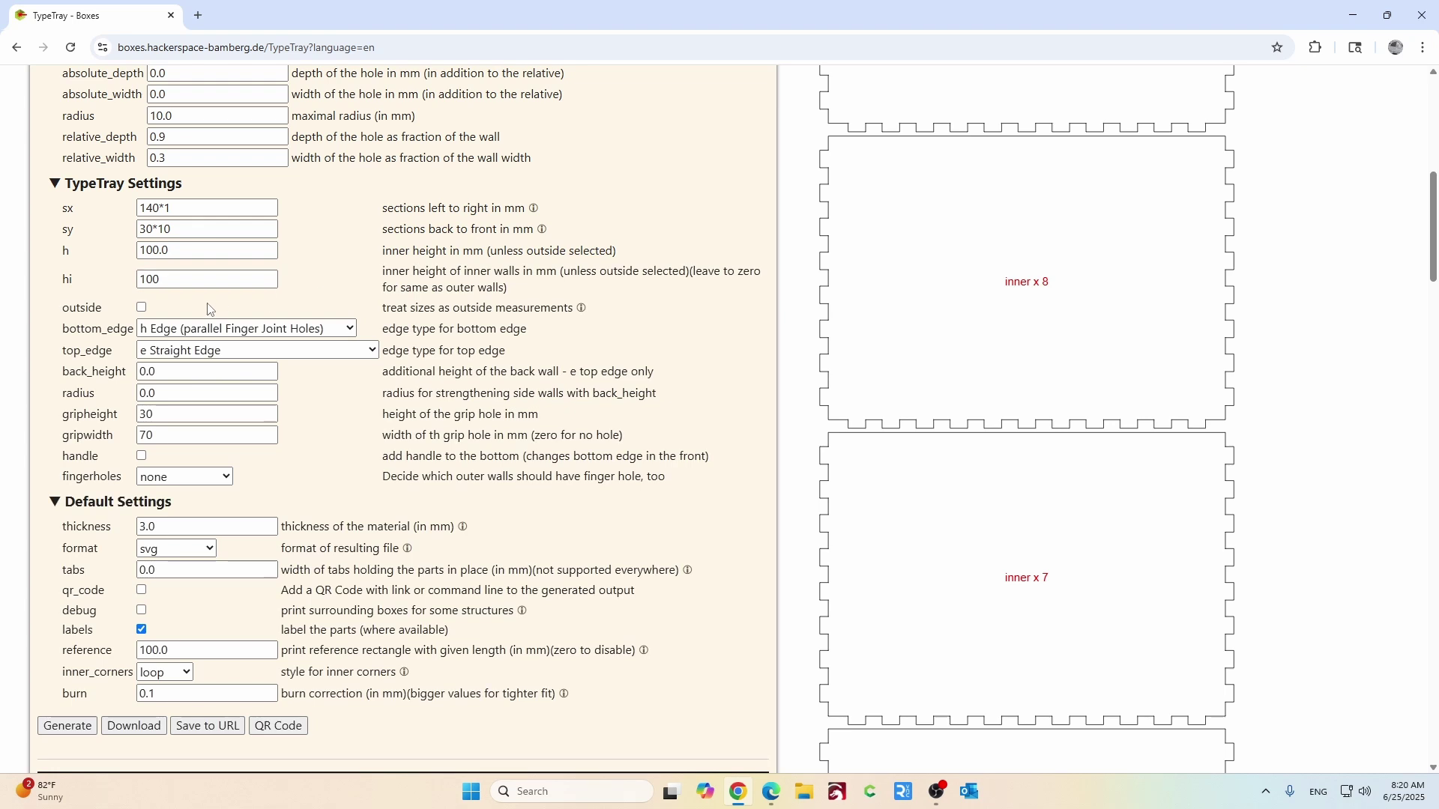
Set the material thickness to 6.22 mm in the default settings.
{"action": "scroll", "coordinate": [186, 292], "scroll_direction": "down", "scroll_amount": 2}
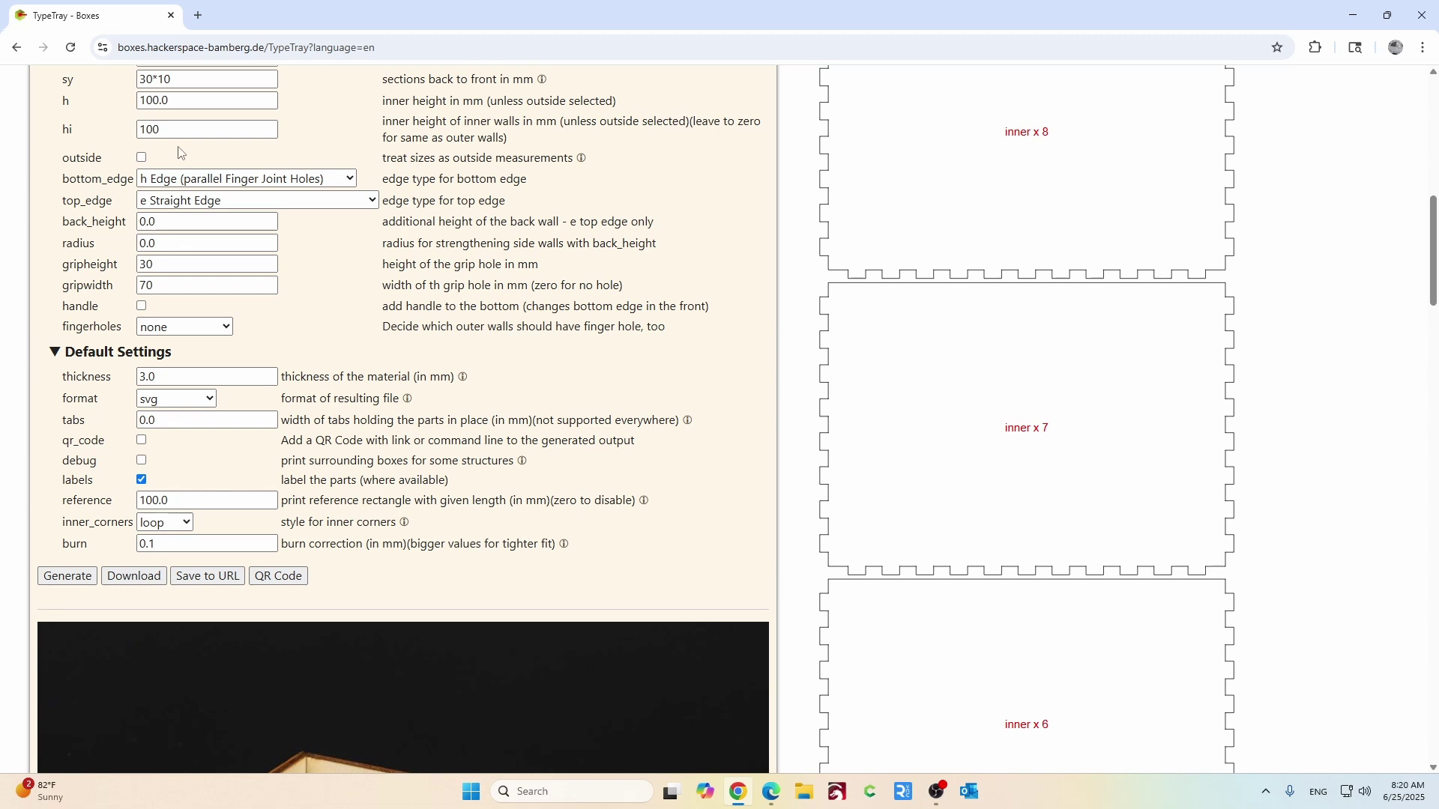
{"action": "scroll", "coordinate": [113, 217], "scroll_direction": "up", "scroll_amount": 1}
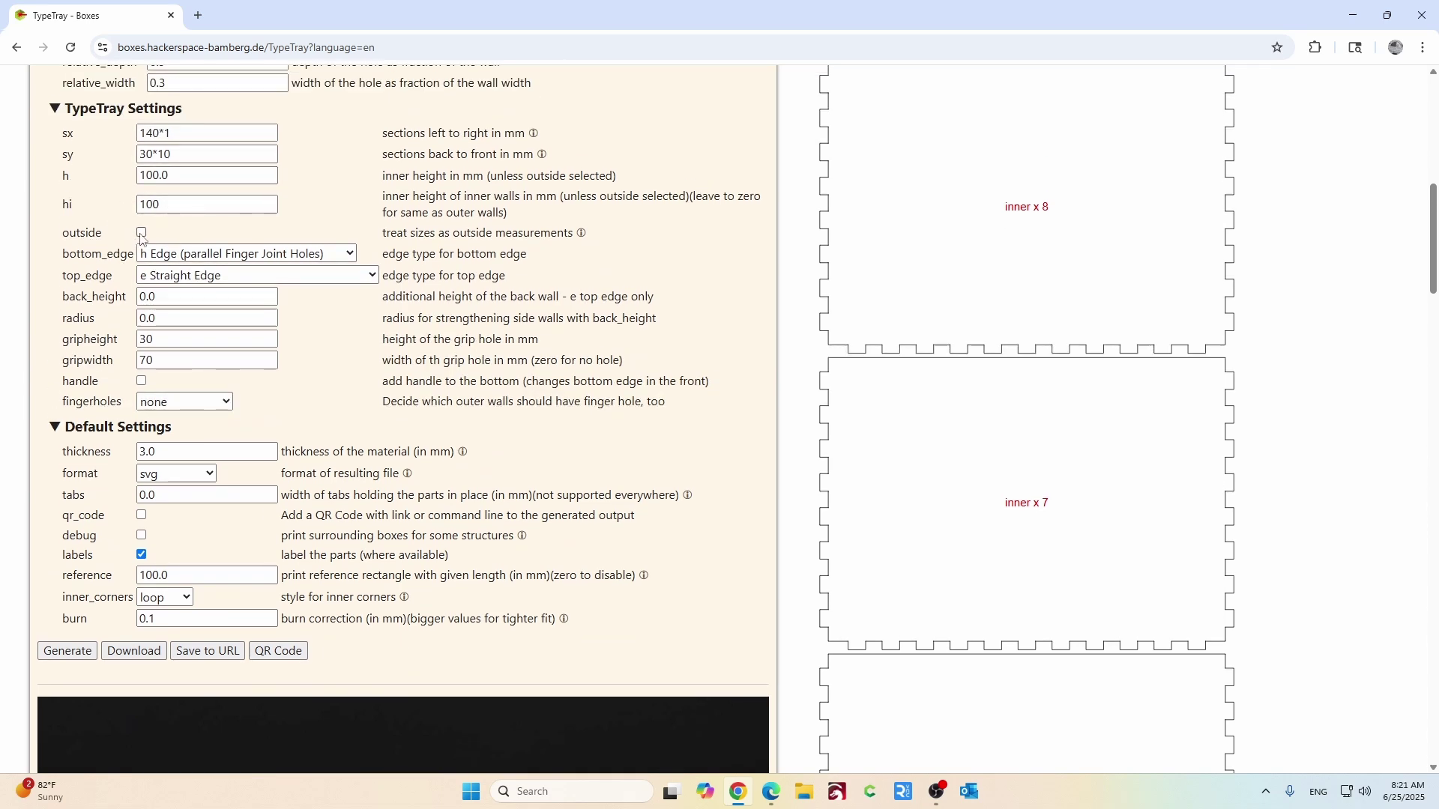
{"action": "scroll", "coordinate": [173, 248], "scroll_direction": "down", "scroll_amount": 1}
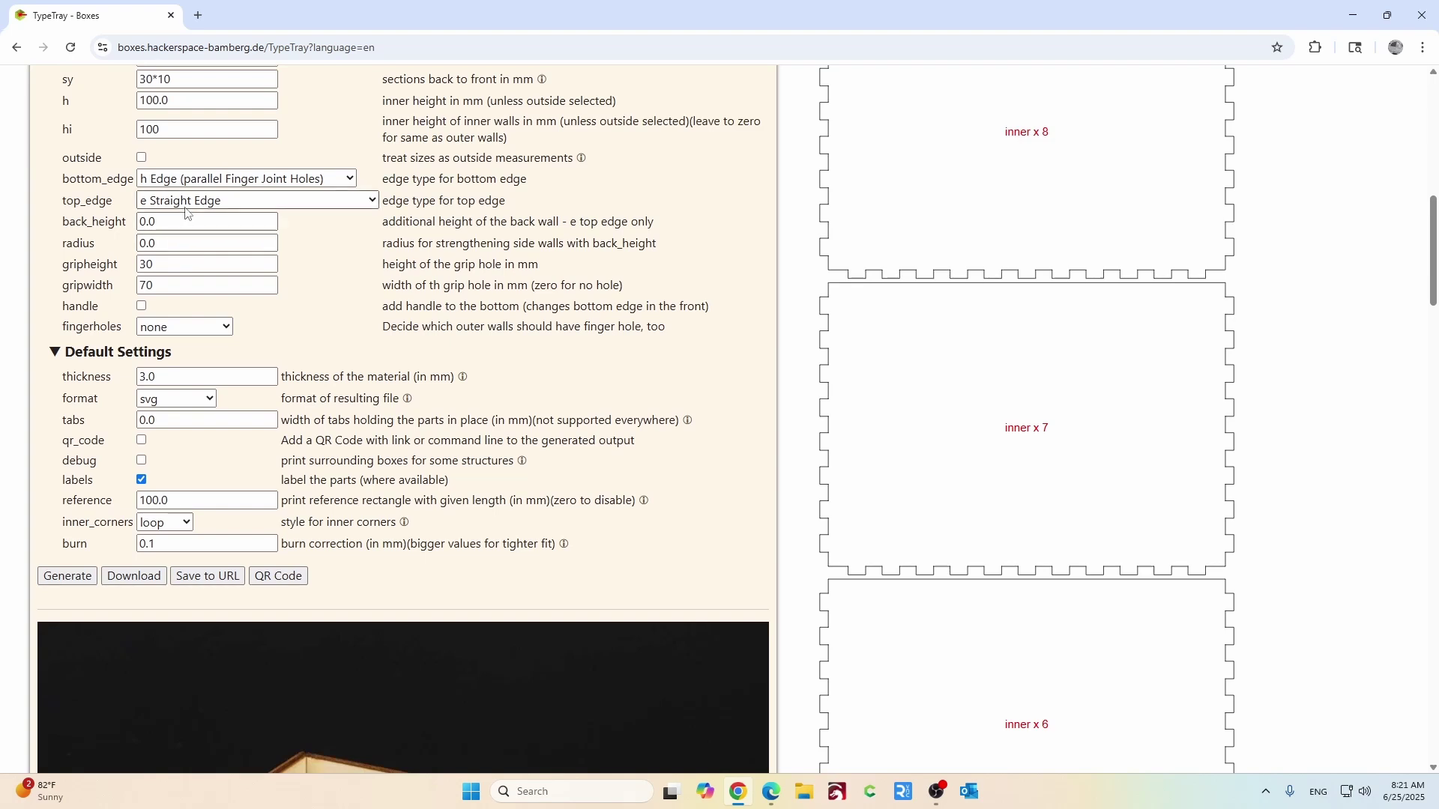
{"action": "left_click_drag", "start_coordinate": [189, 380], "coordinate": [122, 386]}
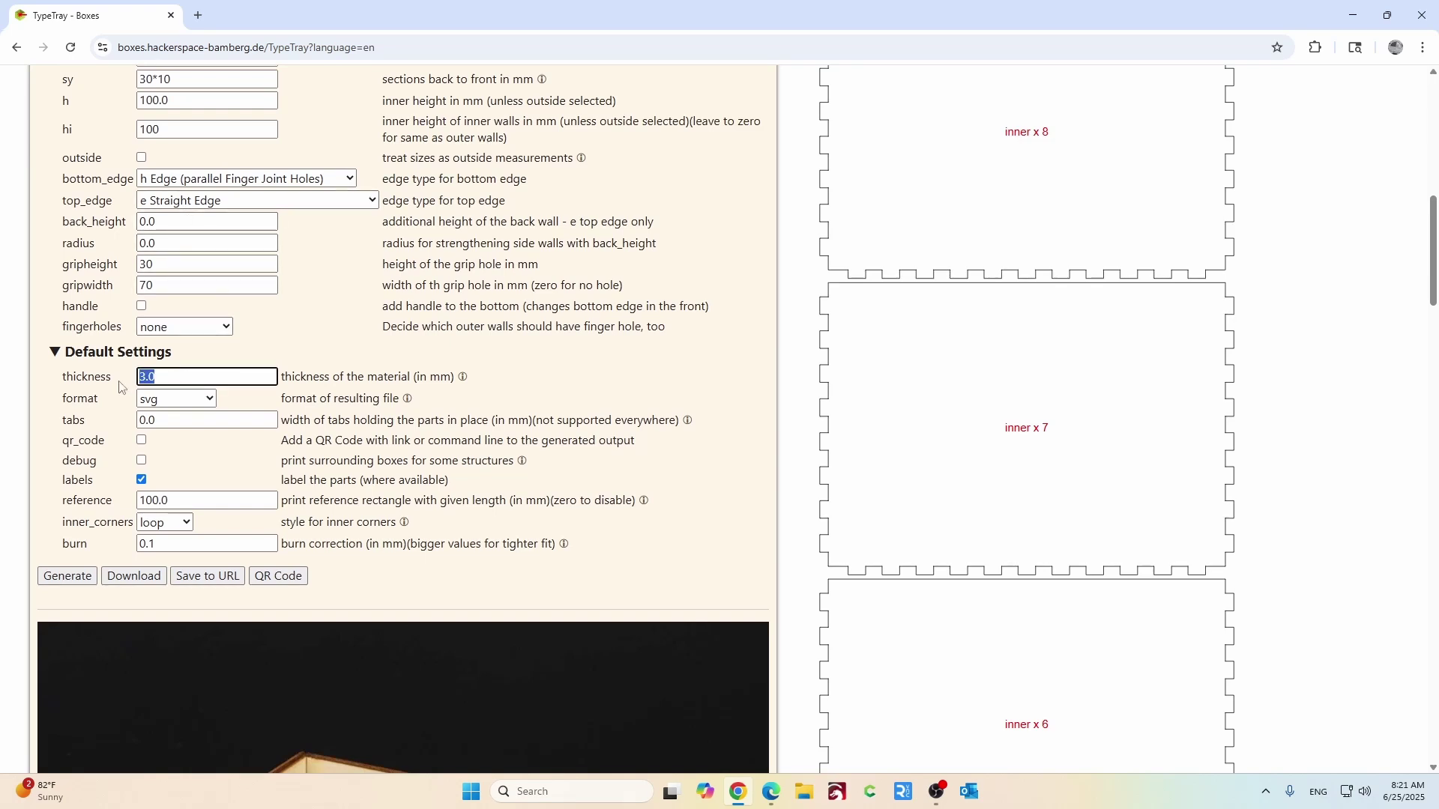
{"action": "type", "text": "6.2"}
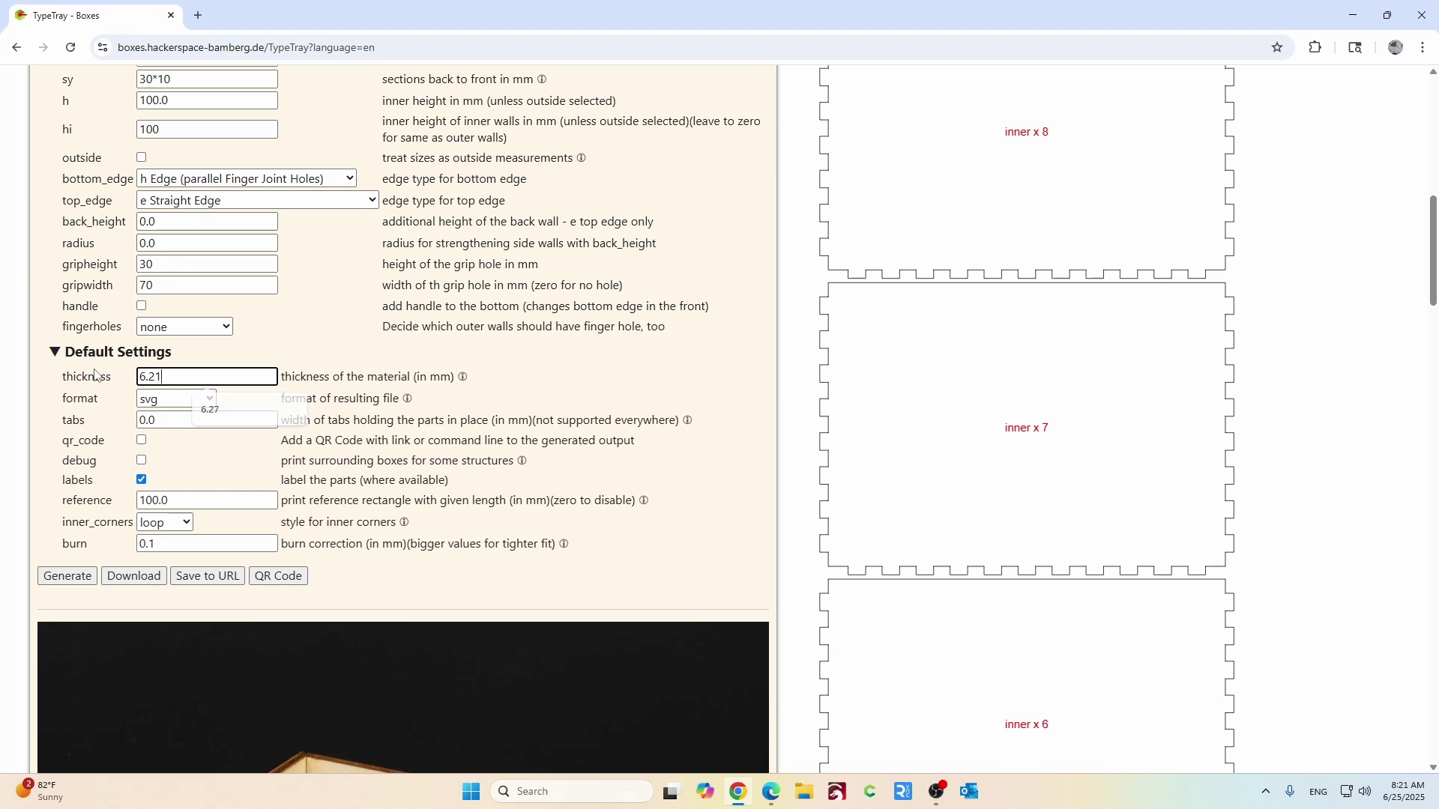
{"action": "type", "text": "2"}
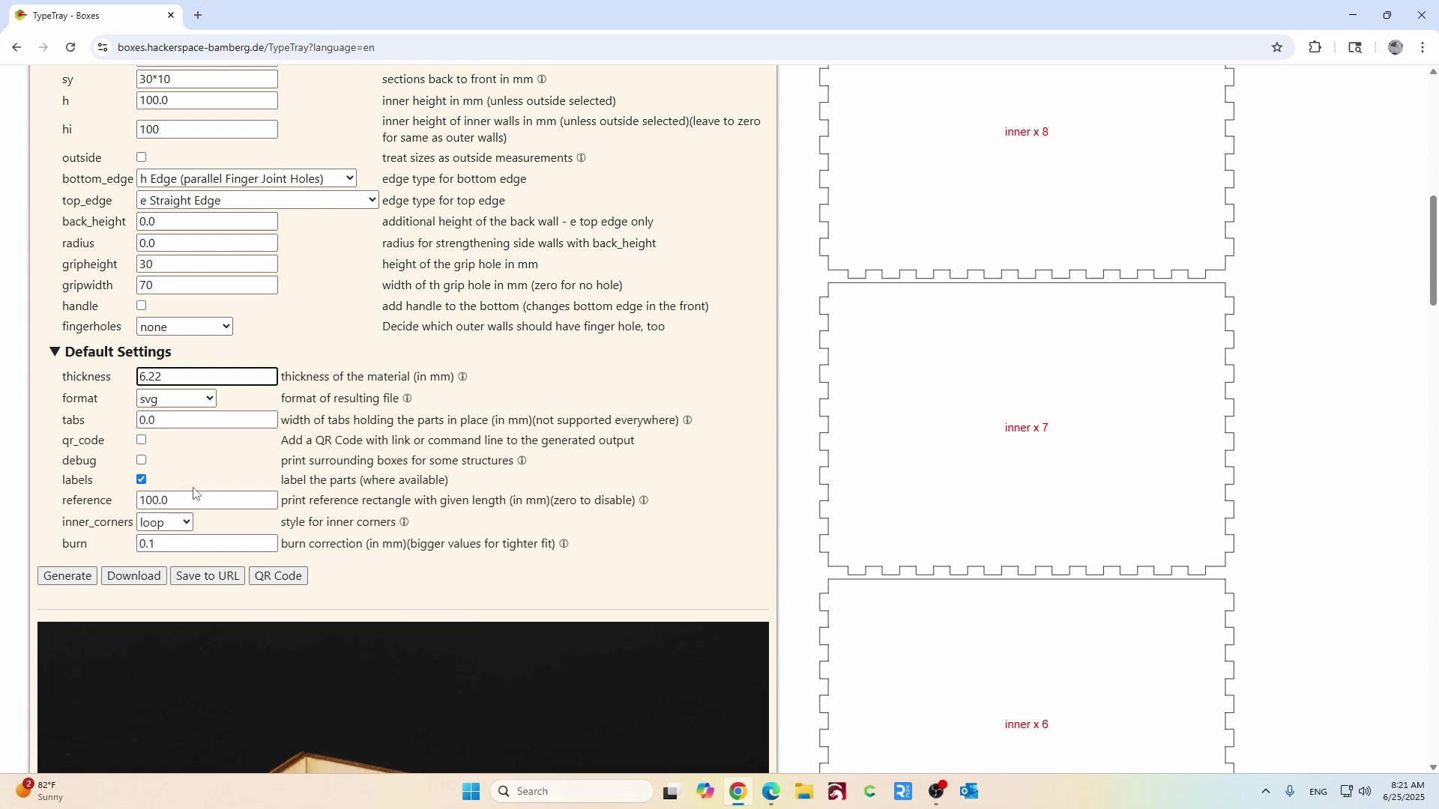
Examine the previewed tray parts, from the inner walls down to the bottom panel and reference rectangle.
{"action": "scroll", "coordinate": [193, 493], "scroll_direction": "down", "scroll_amount": 12}
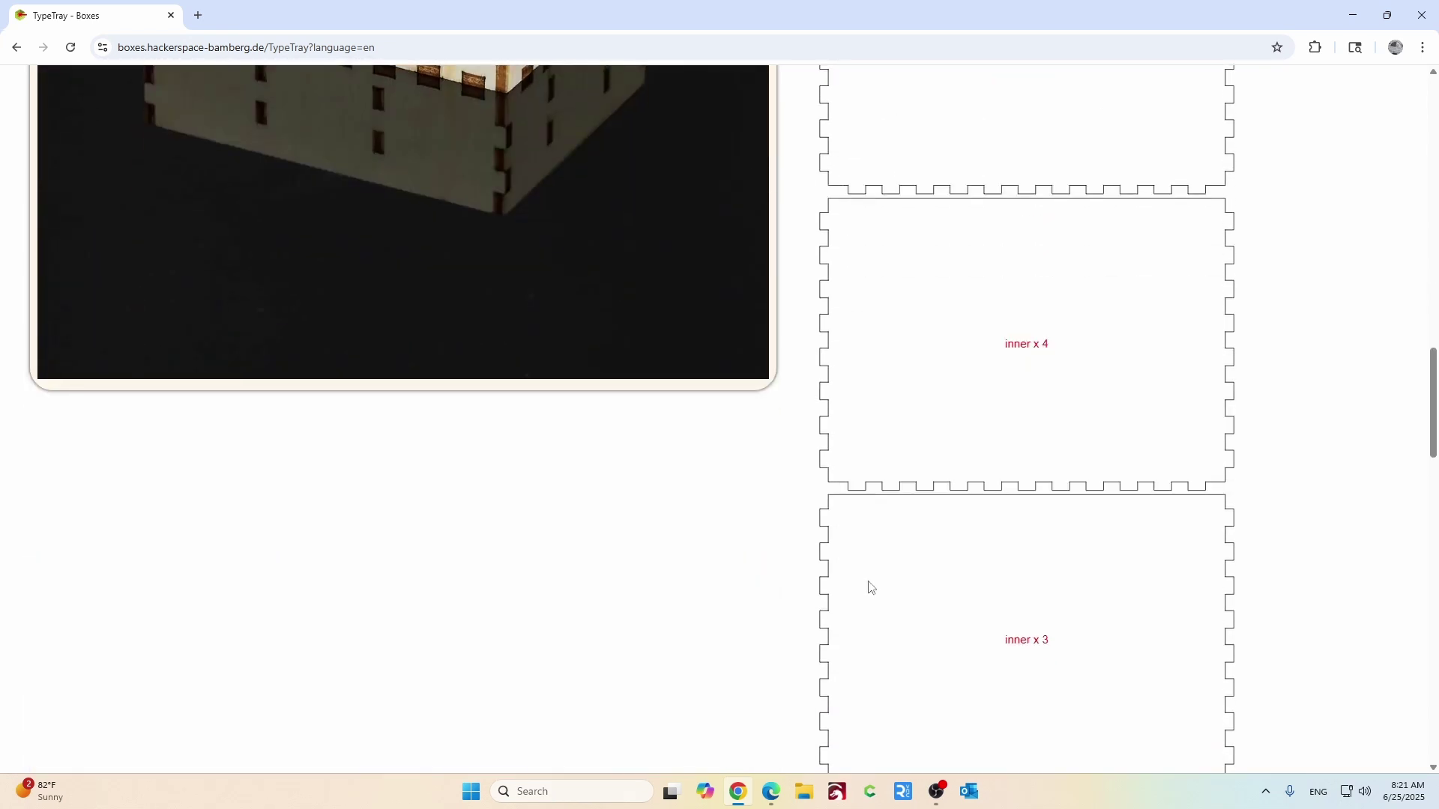
{"action": "scroll", "coordinate": [868, 587], "scroll_direction": "down", "scroll_amount": 20}
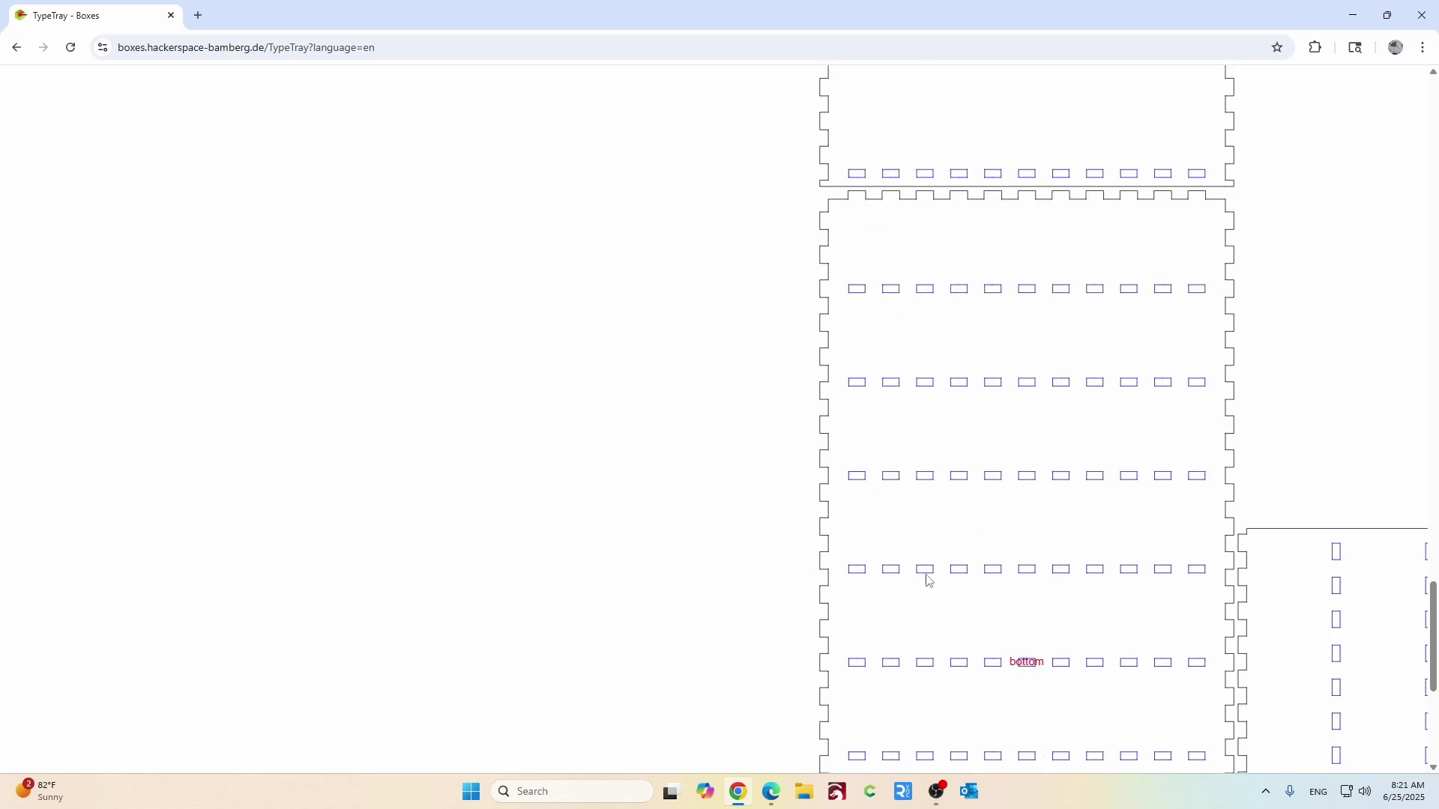
{"action": "scroll", "coordinate": [928, 580], "scroll_direction": "down", "scroll_amount": 6}
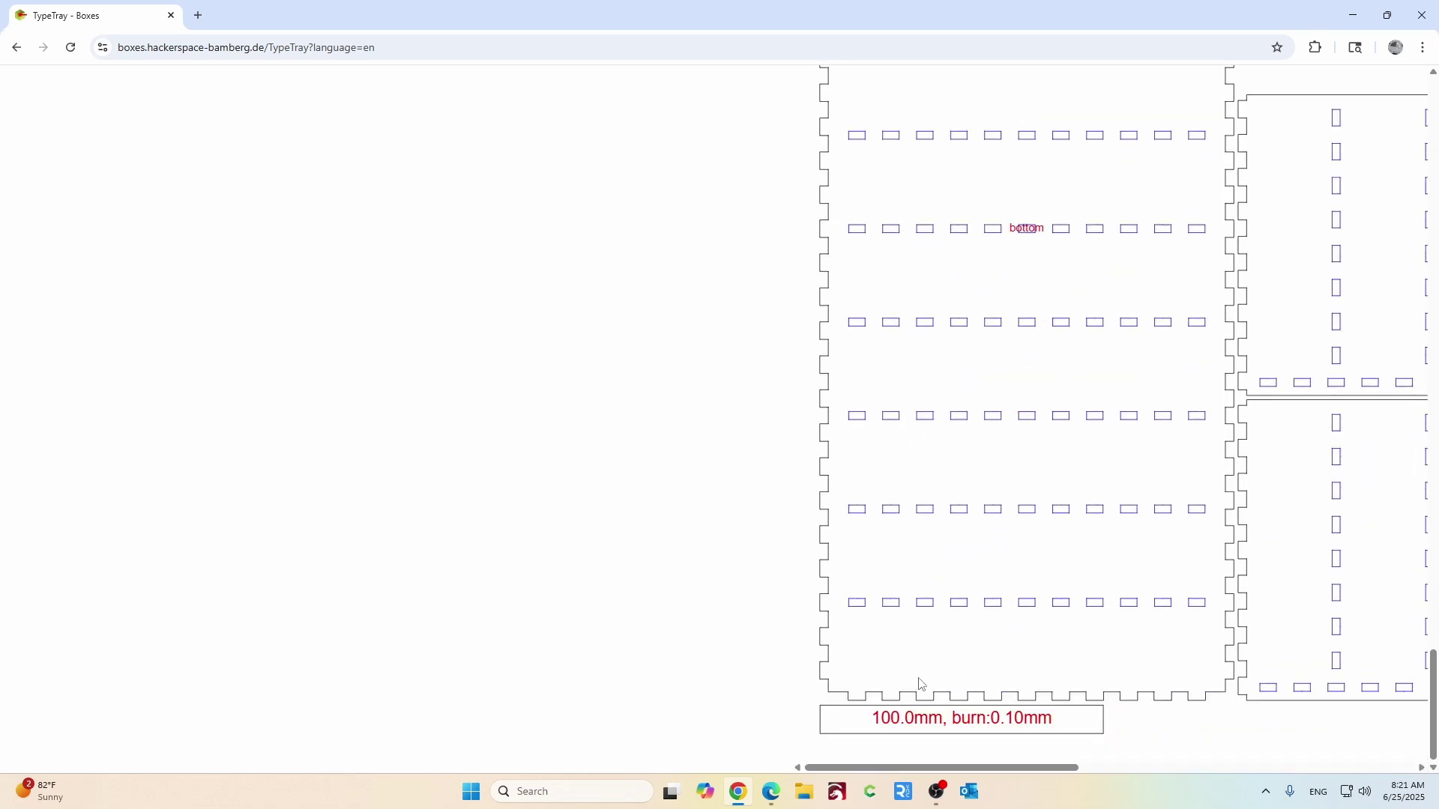
{"action": "scroll", "coordinate": [565, 382], "scroll_direction": "up", "scroll_amount": 20}
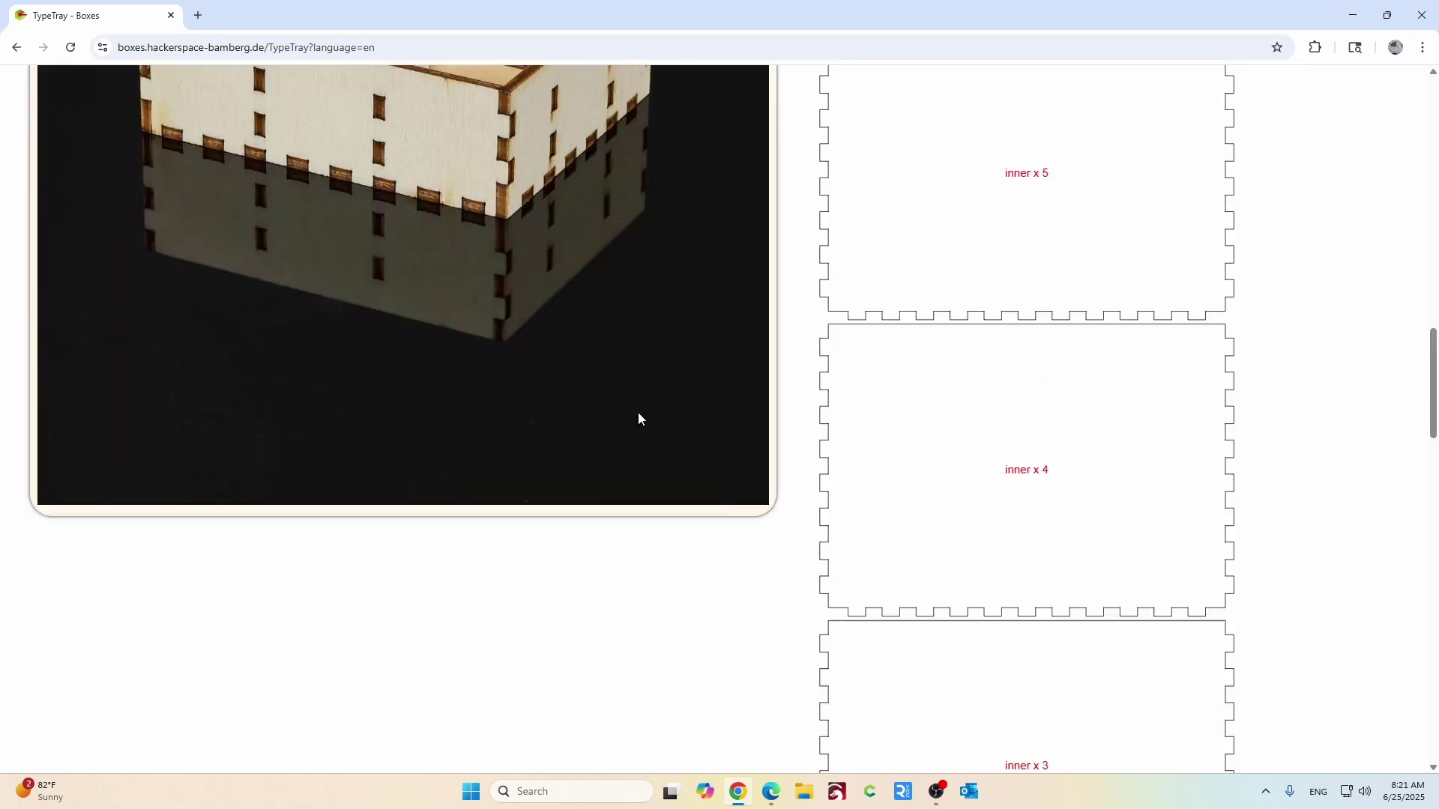
{"action": "scroll", "coordinate": [639, 418], "scroll_direction": "up", "scroll_amount": 10}
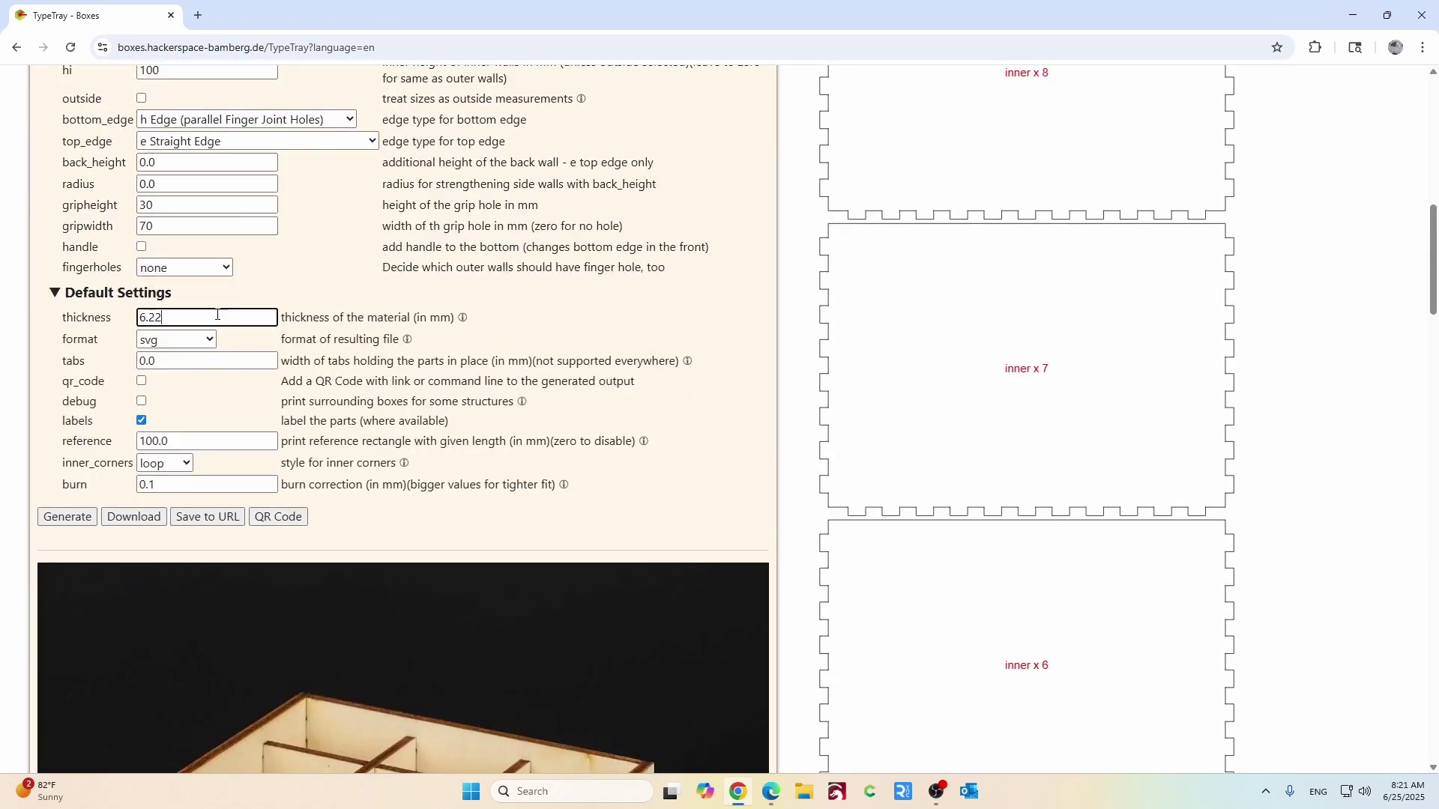
Collapse the default settings and examine the refreshed preview of the inner walls, front, back, bottom and side panels.
{"action": "left_click", "coordinate": [218, 293]}
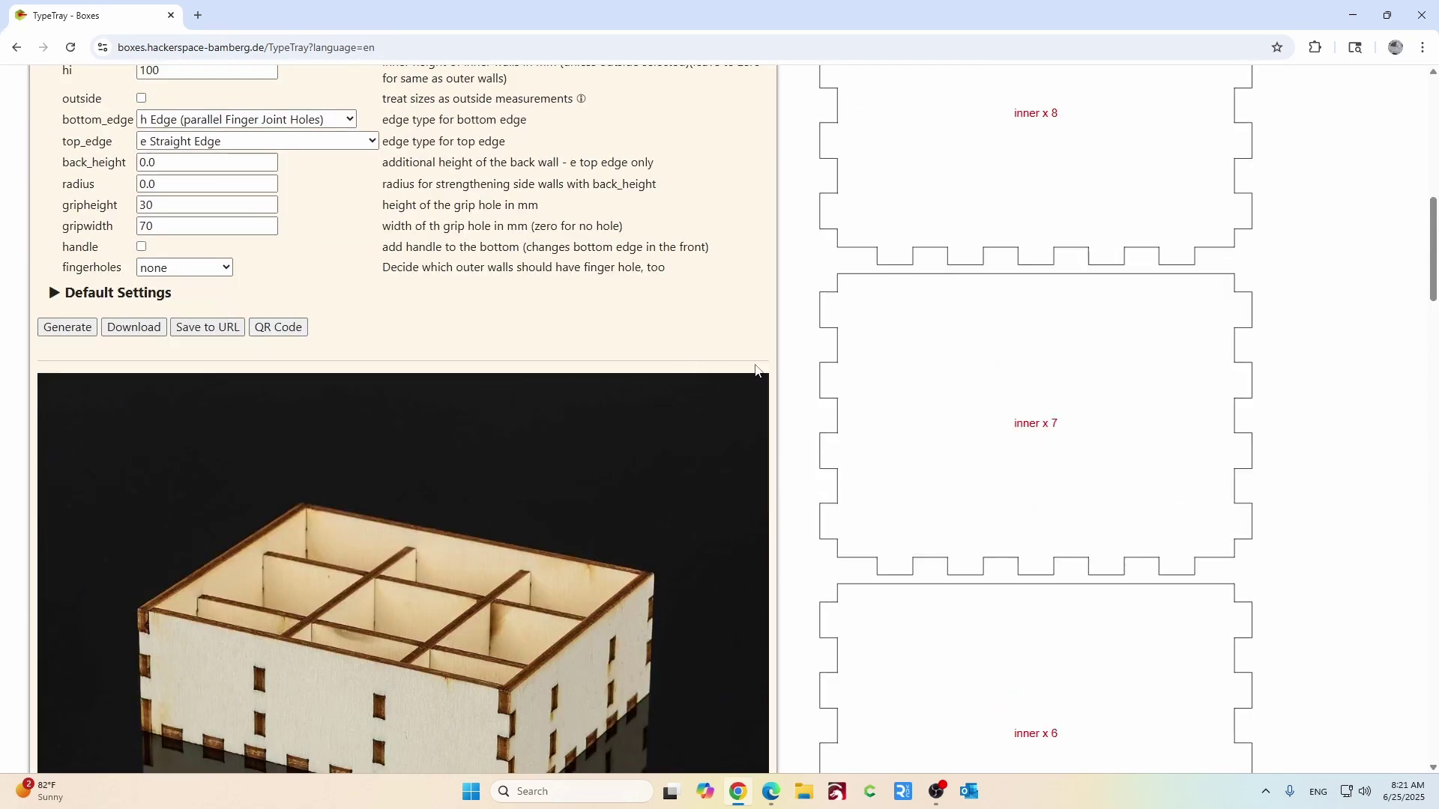
{"action": "scroll", "coordinate": [841, 363], "scroll_direction": "down", "scroll_amount": 14}
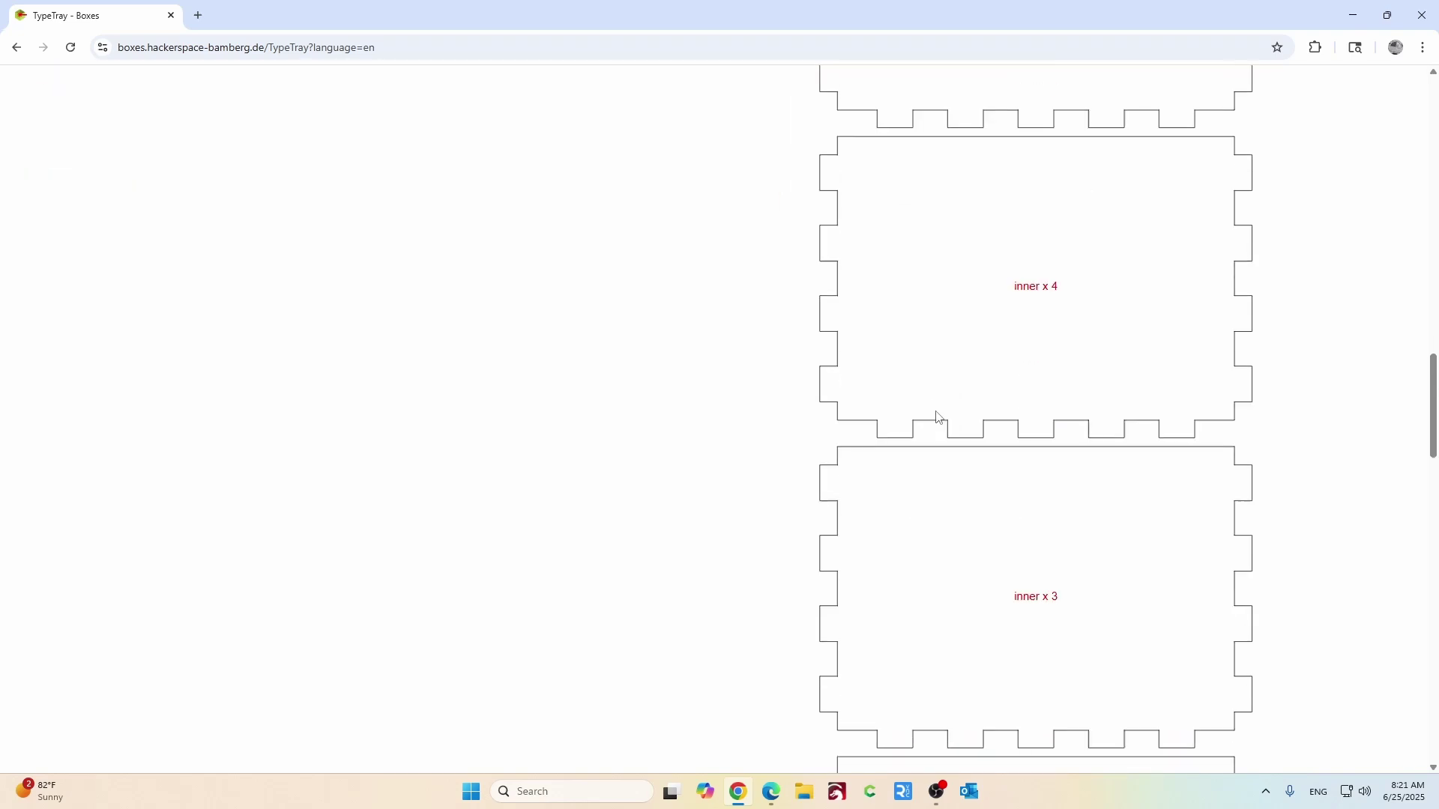
{"action": "scroll", "coordinate": [937, 418], "scroll_direction": "down", "scroll_amount": 15}
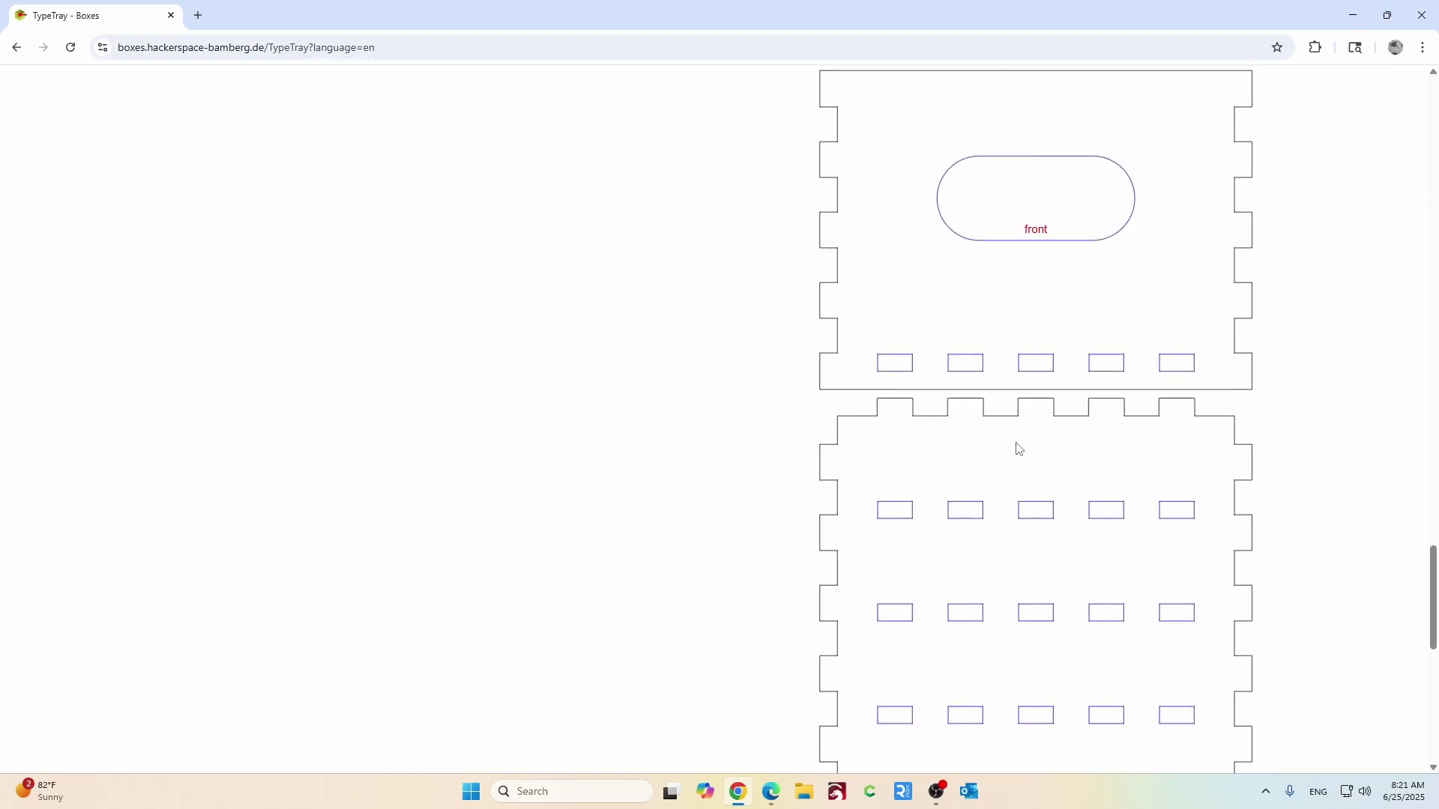
{"action": "scroll", "coordinate": [1018, 448], "scroll_direction": "down", "scroll_amount": 8}
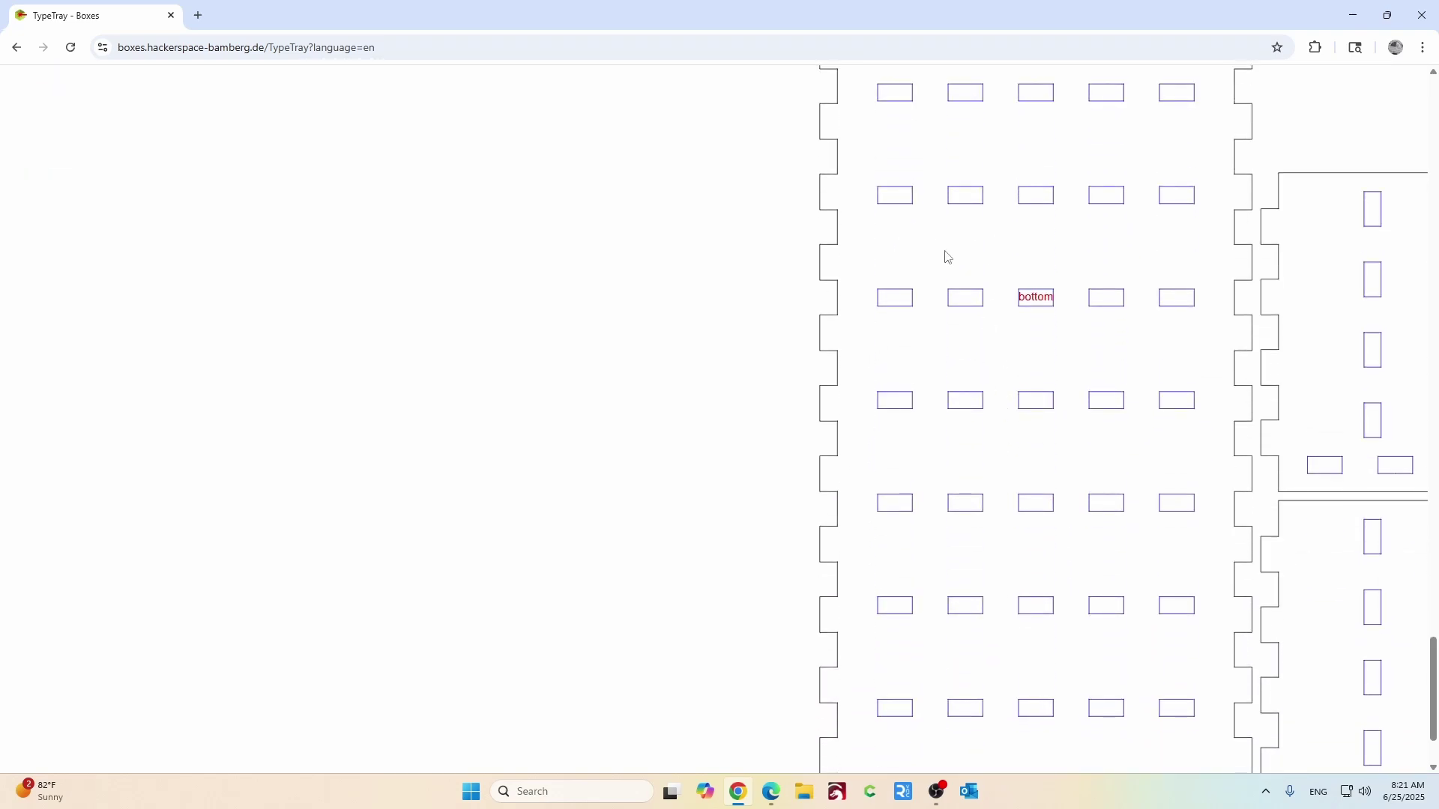
{"action": "scroll", "coordinate": [947, 328], "scroll_direction": "down", "scroll_amount": 2}
{"action": "scroll", "coordinate": [997, 515], "scroll_direction": "up", "scroll_amount": 10}
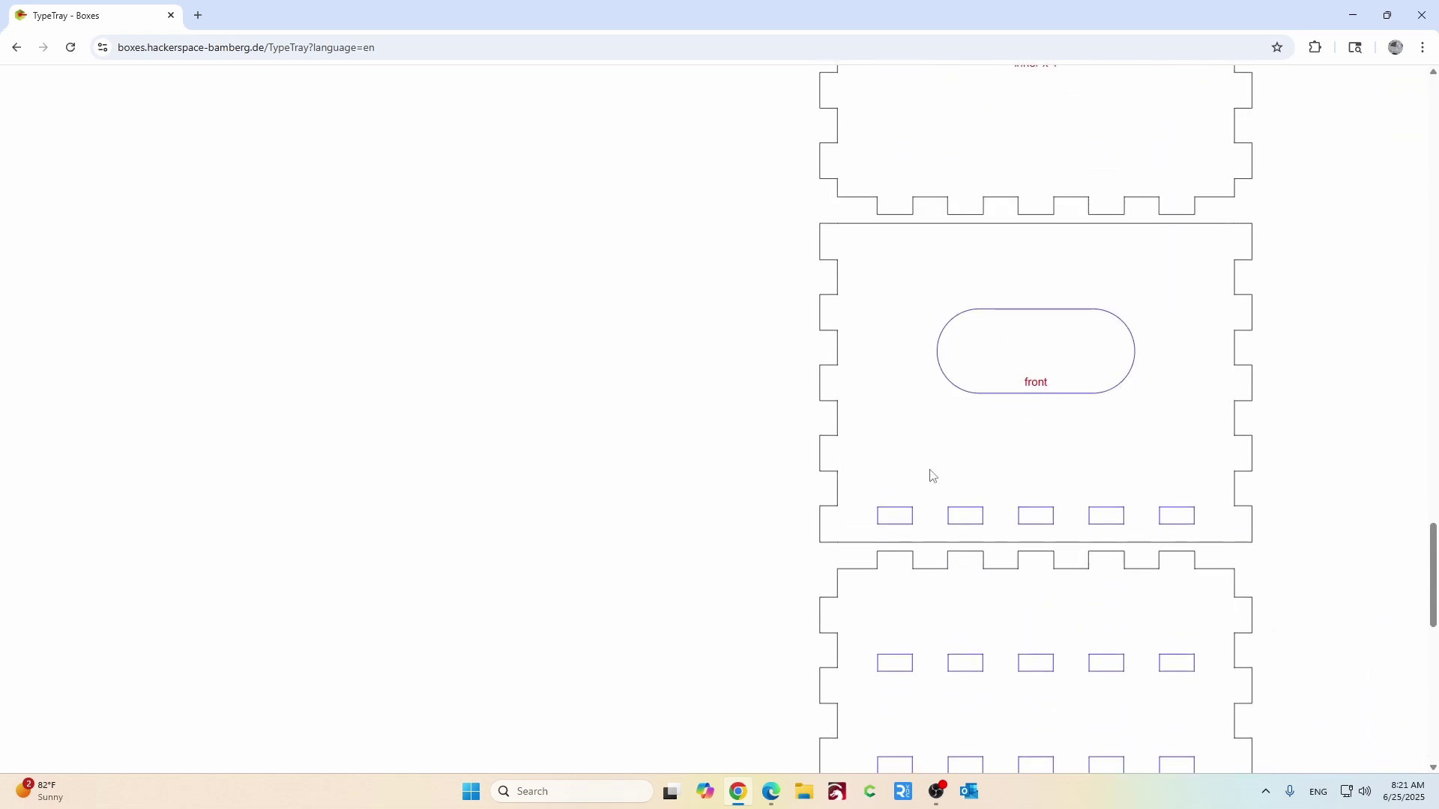
{"action": "scroll", "coordinate": [933, 476], "scroll_direction": "up", "scroll_amount": 15}
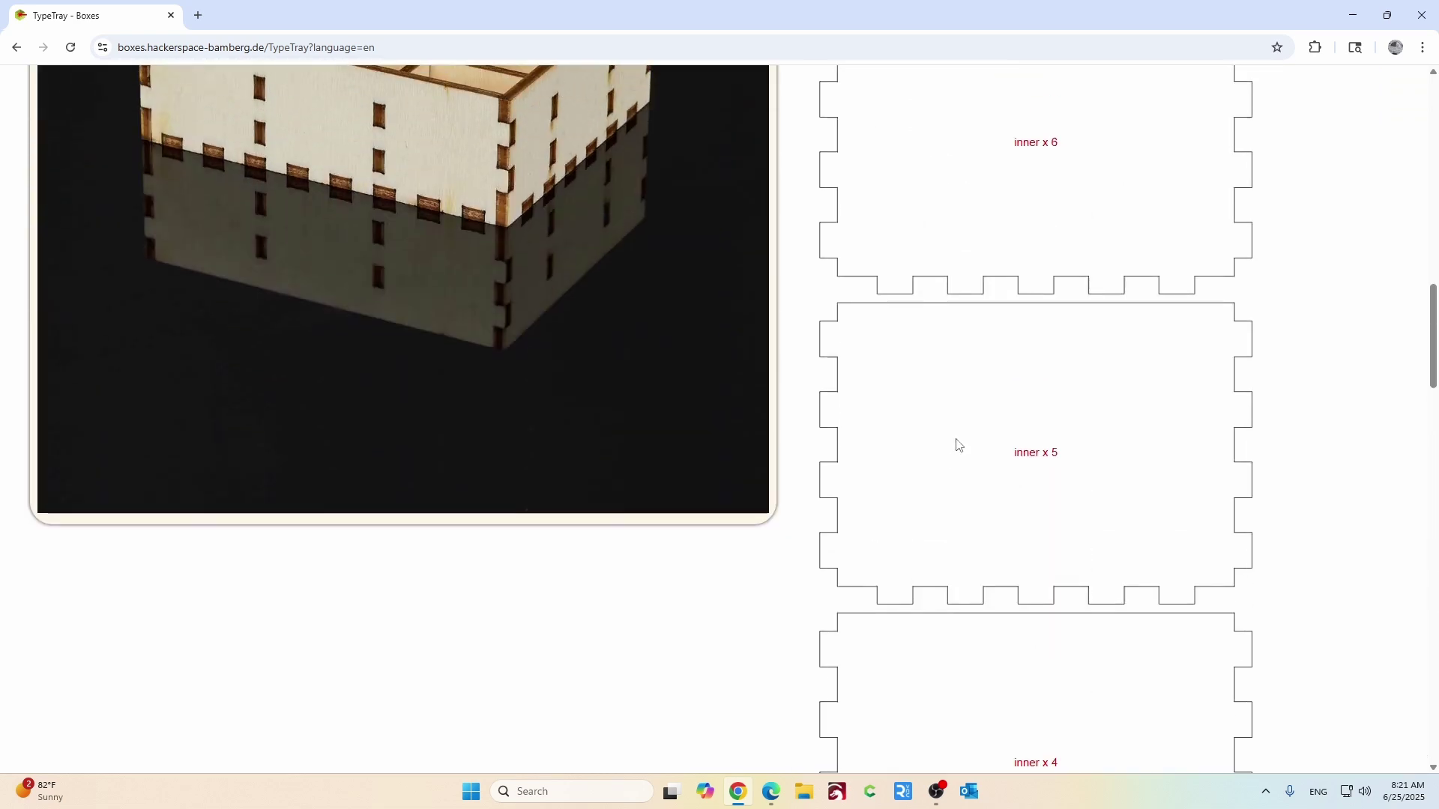
{"action": "scroll", "coordinate": [956, 445], "scroll_direction": "up", "scroll_amount": 15}
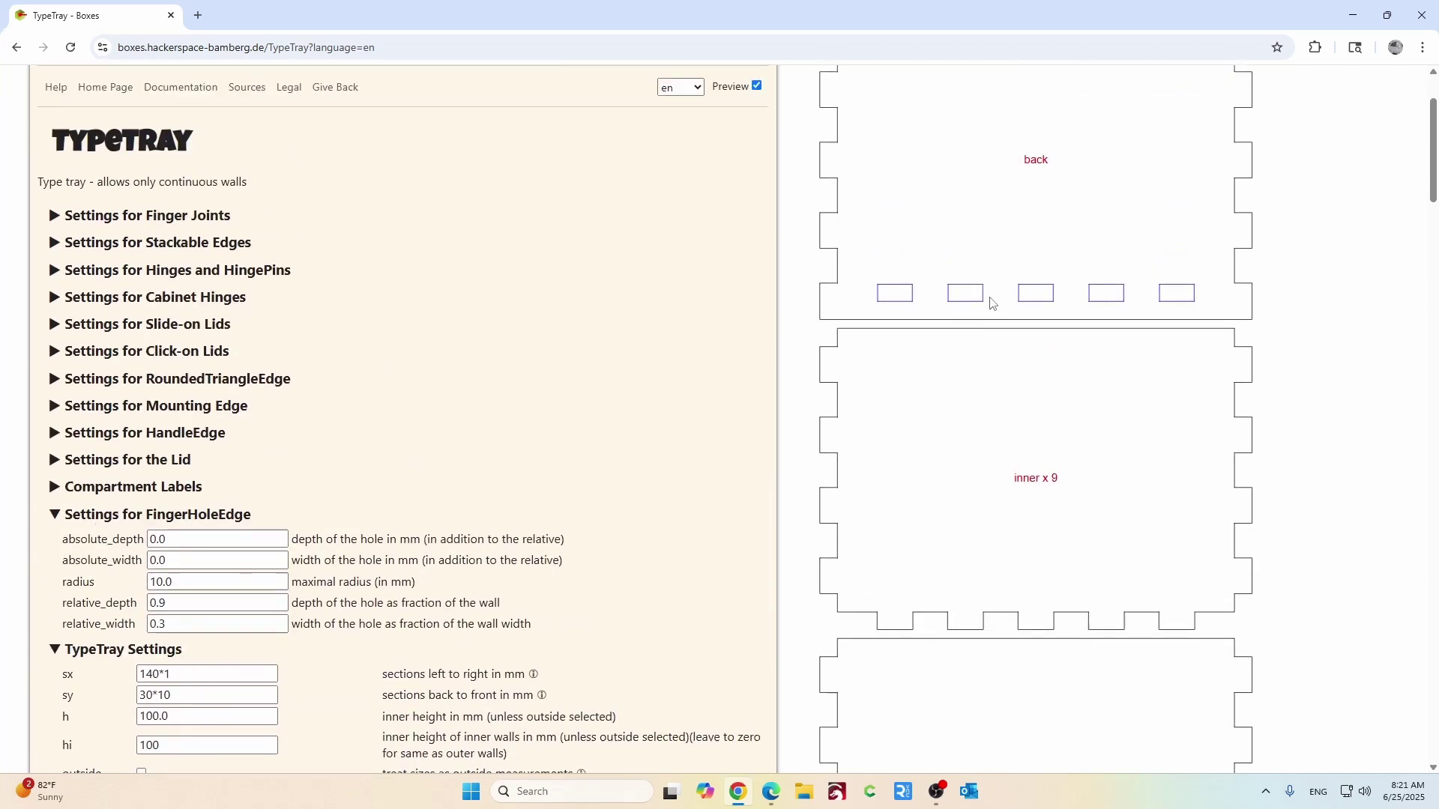
{"action": "scroll", "coordinate": [997, 303], "scroll_direction": "up", "scroll_amount": 2}
{"action": "scroll", "coordinate": [980, 385], "scroll_direction": "down", "scroll_amount": 20}
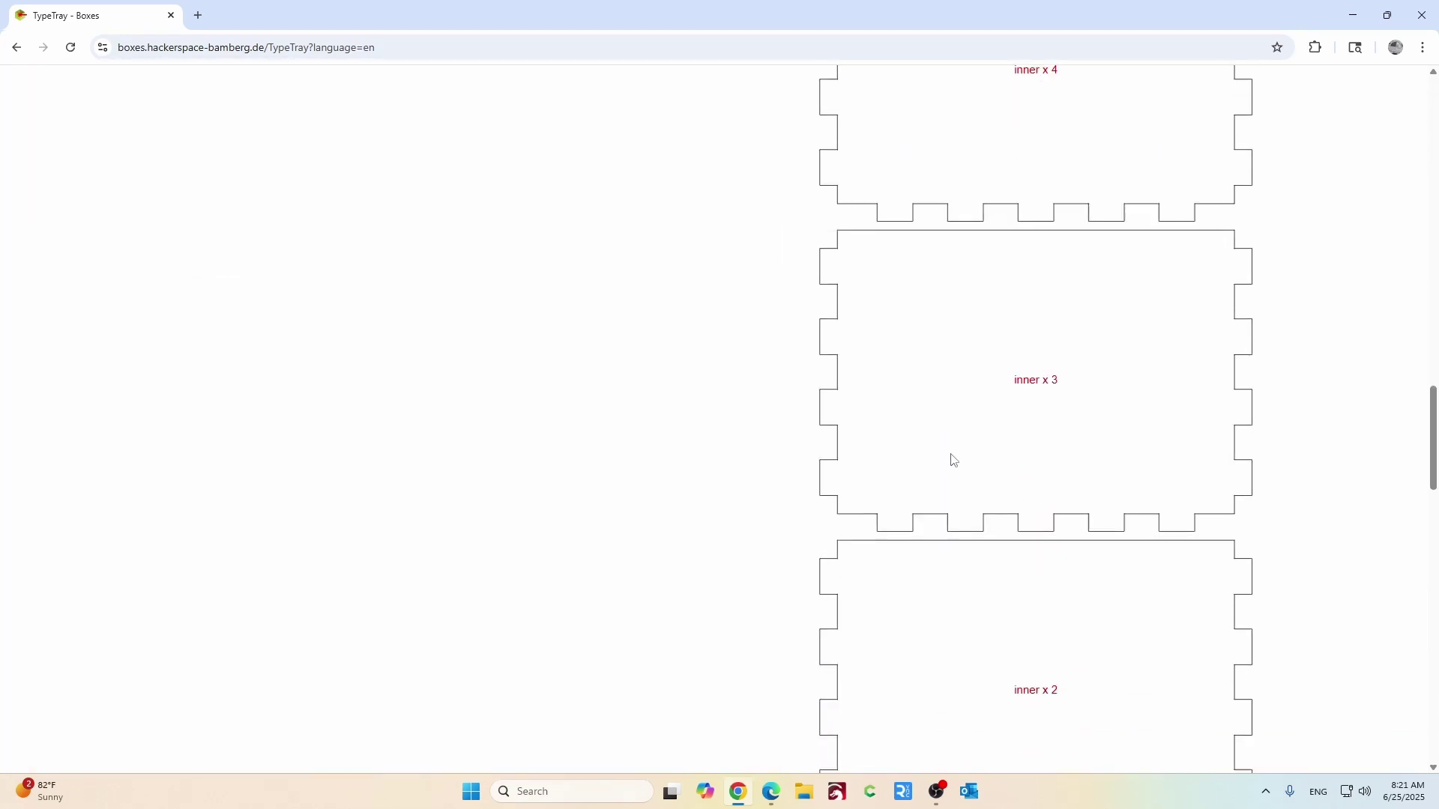
{"action": "scroll", "coordinate": [967, 464], "scroll_direction": "down", "scroll_amount": 15}
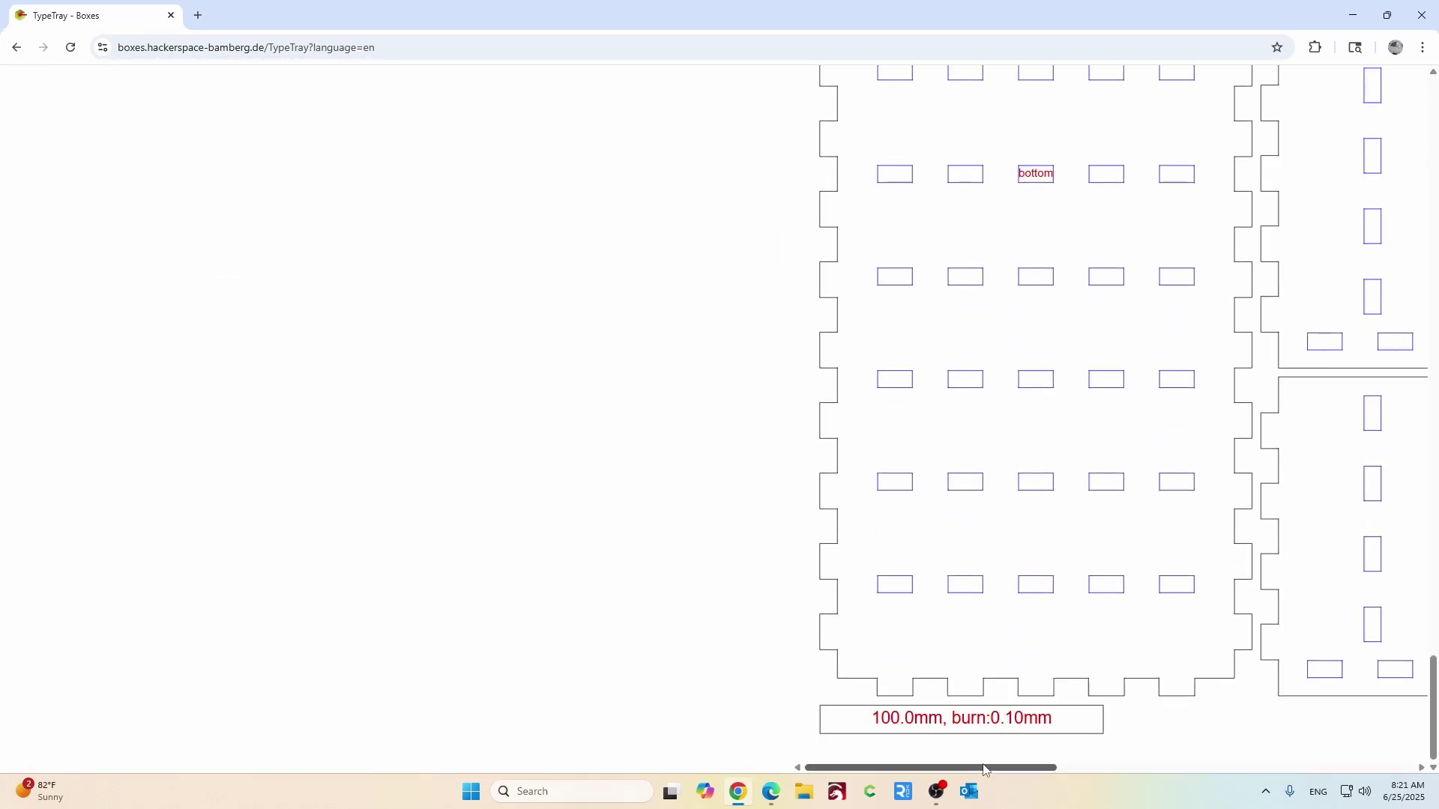
{"action": "left_click_drag", "start_coordinate": [984, 769], "coordinate": [1383, 776]}
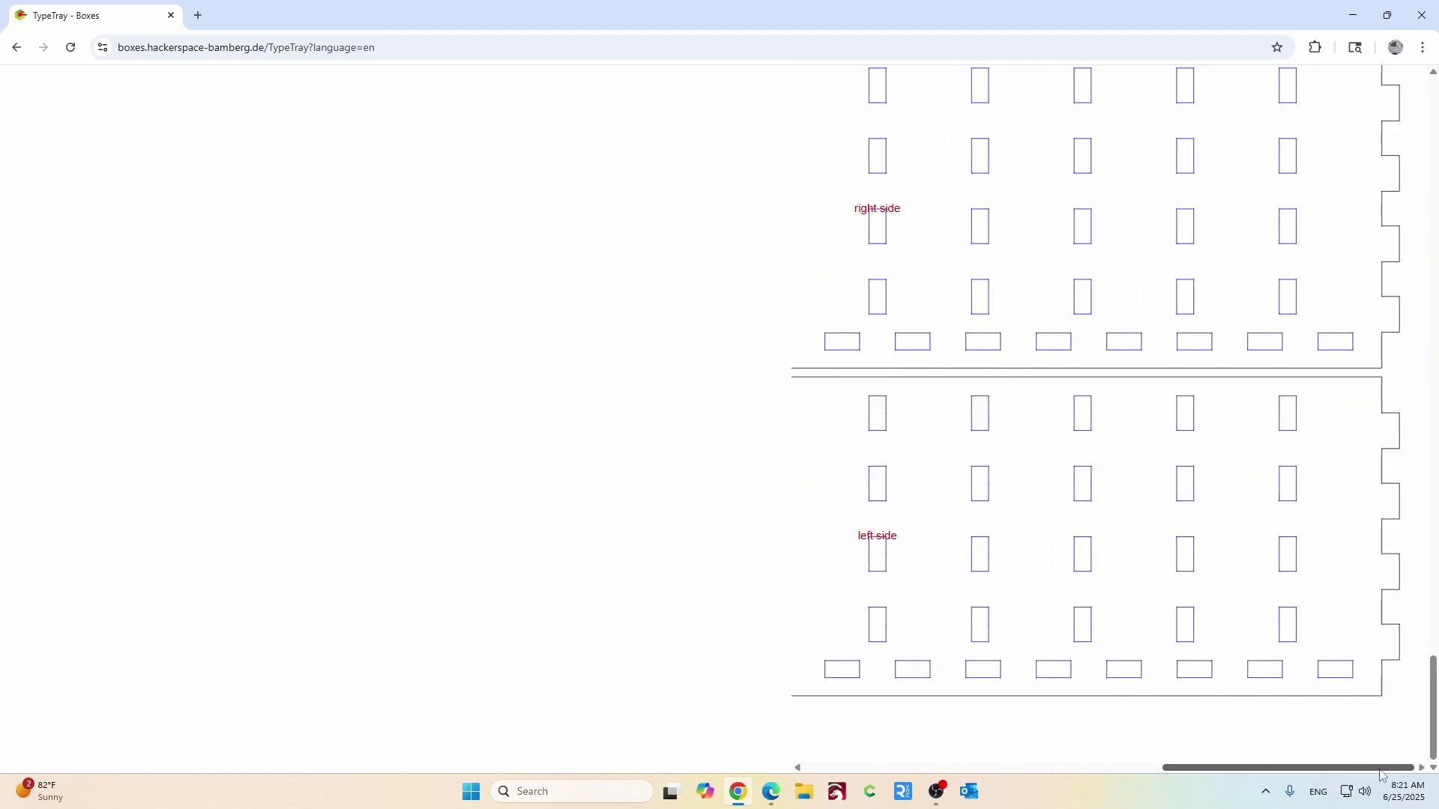
{"action": "scroll", "coordinate": [1252, 514], "scroll_direction": "up", "scroll_amount": 6}
{"action": "scroll", "coordinate": [1252, 514], "scroll_direction": "down", "scroll_amount": 5}
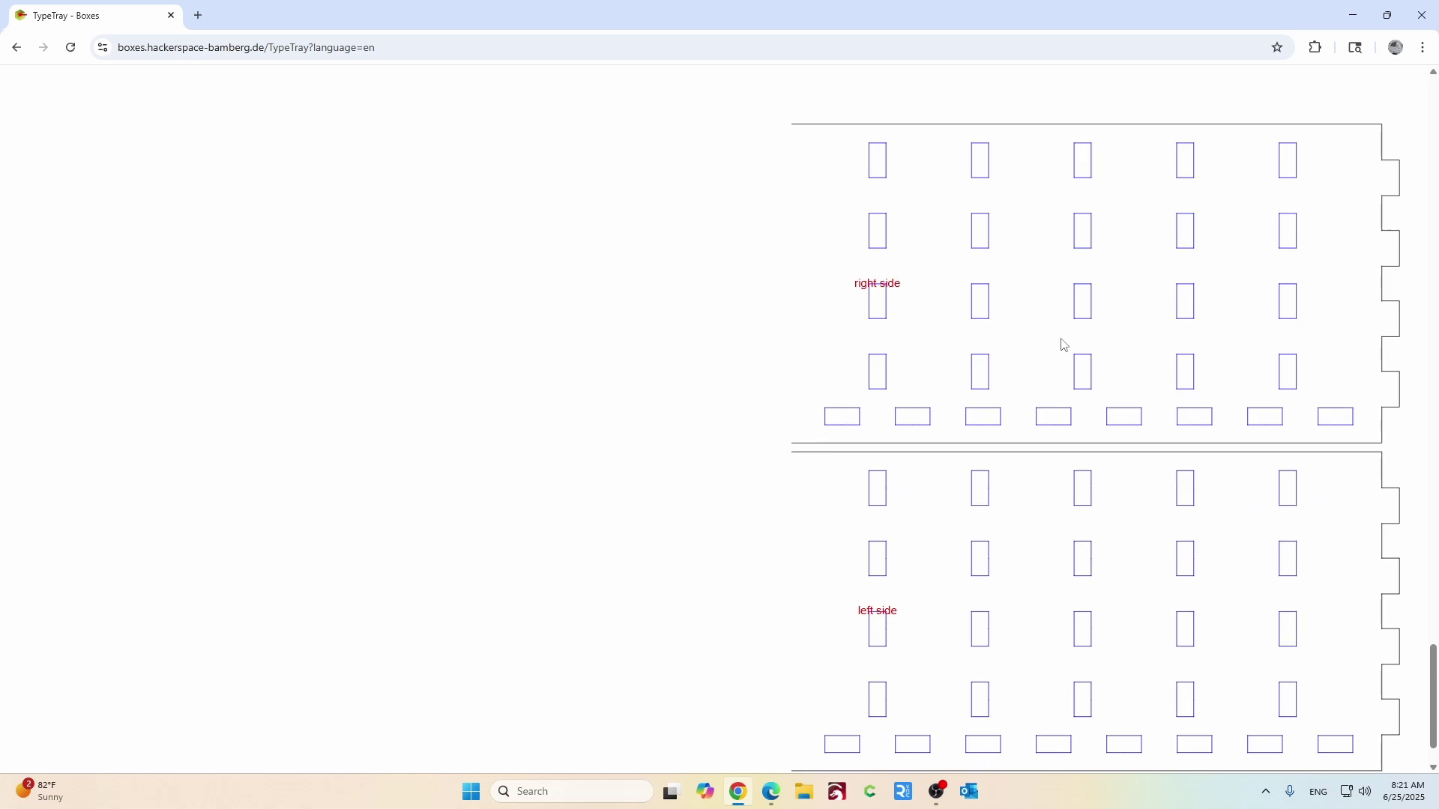
Download the configured tray as an SVG file.
{"action": "scroll", "coordinate": [659, 418], "scroll_direction": "up", "scroll_amount": 20}
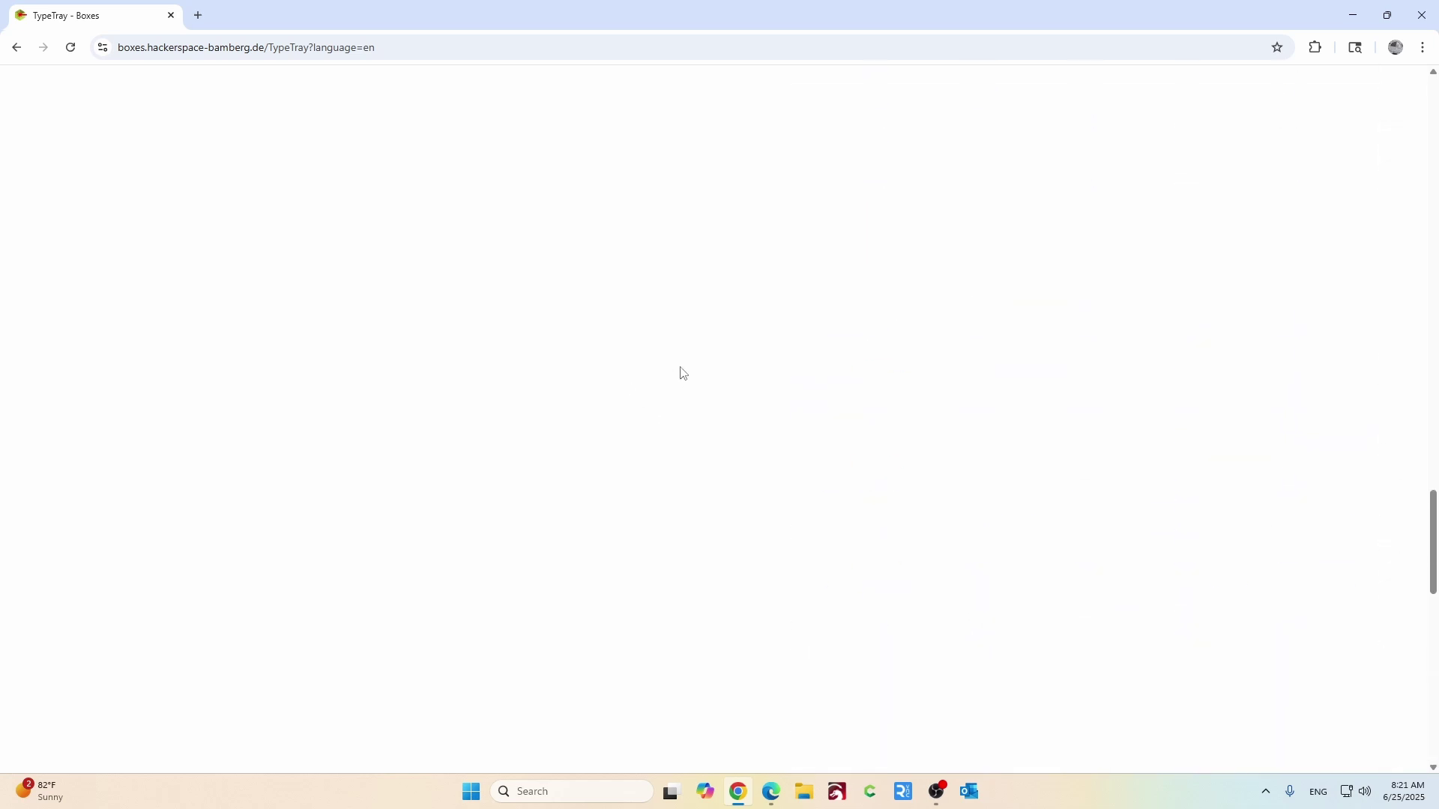
{"action": "scroll", "coordinate": [636, 366], "scroll_direction": "up", "scroll_amount": 10}
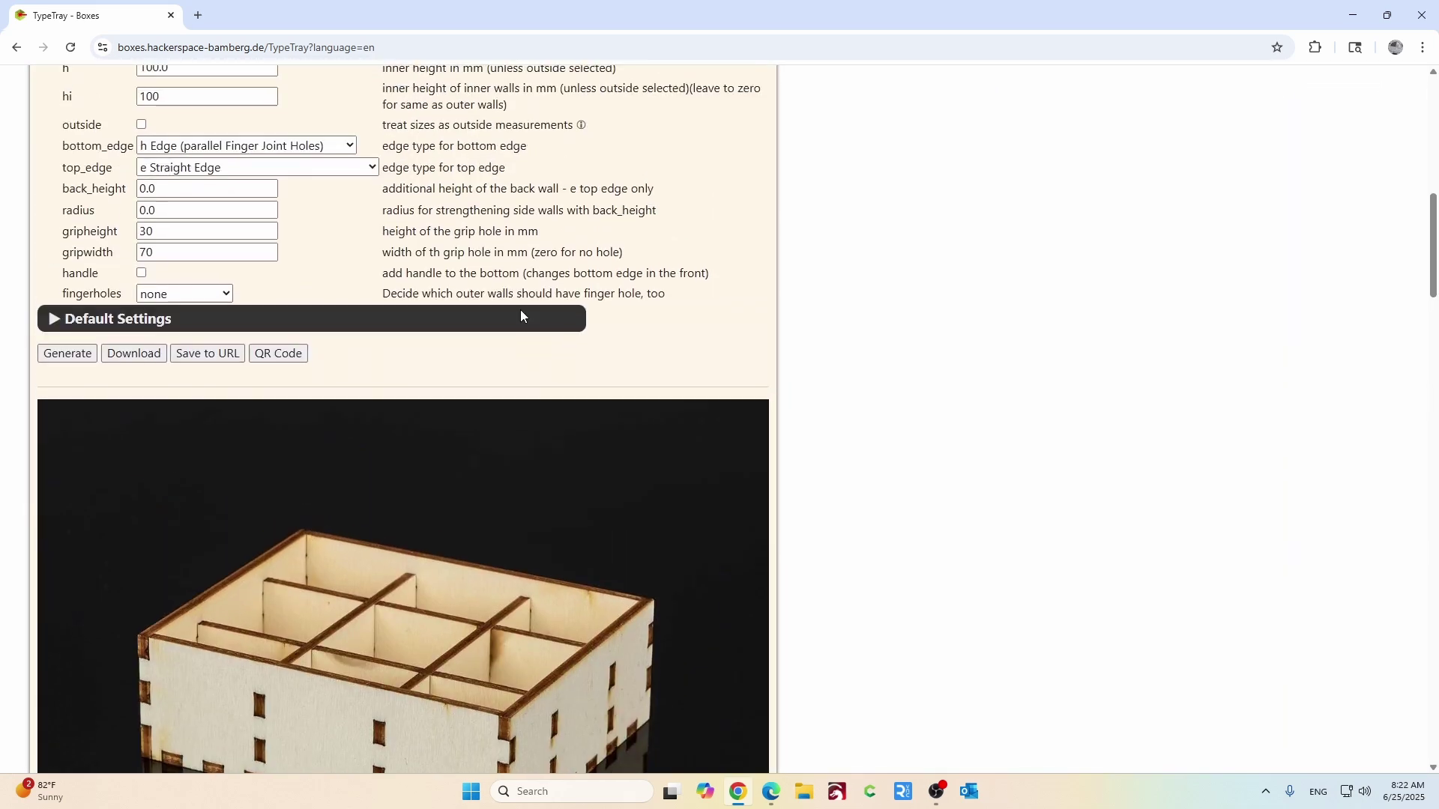
{"action": "left_click", "coordinate": [135, 356]}
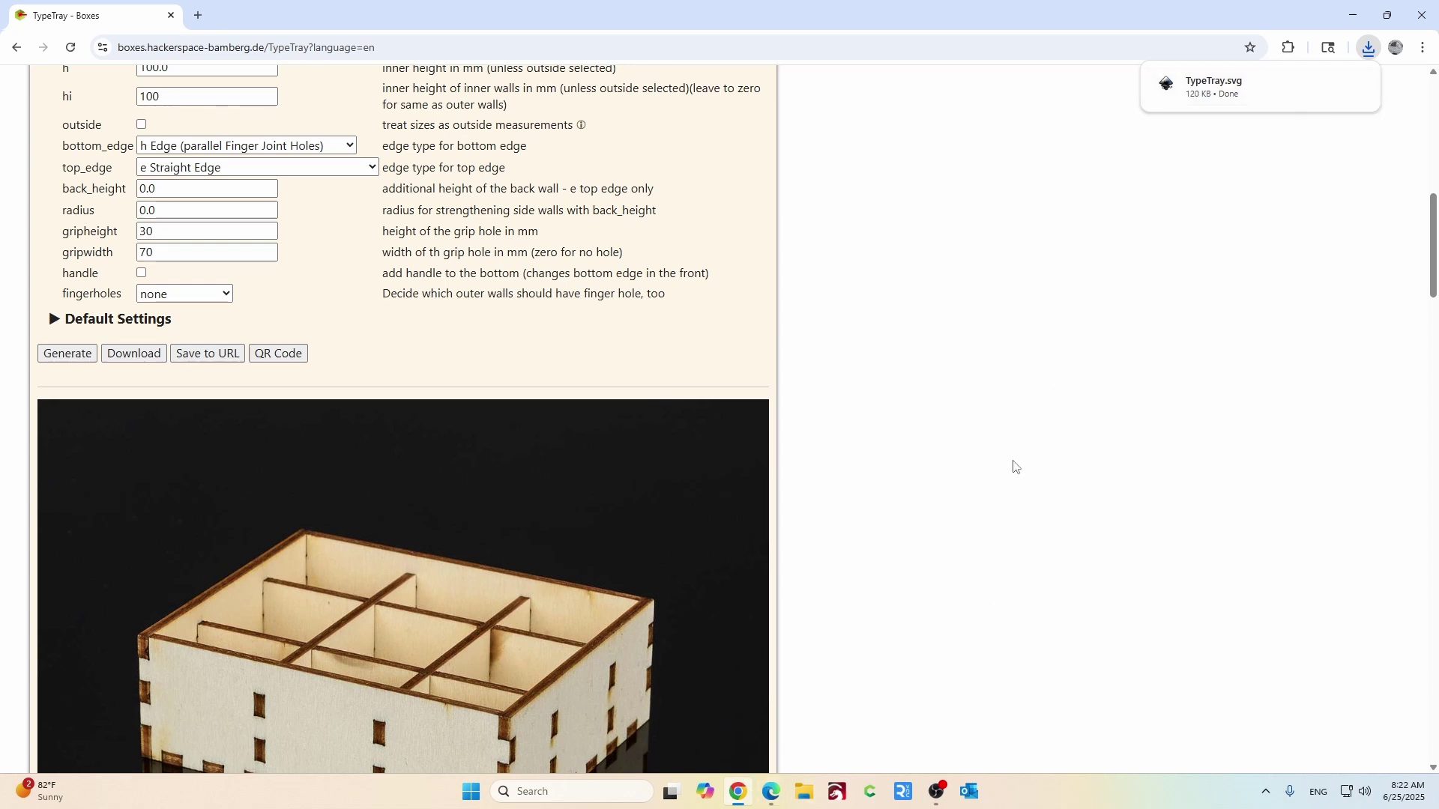
Switch to LightBurn and choose Monport-570 as the active laser device.
{"action": "left_click", "coordinate": [836, 794]}
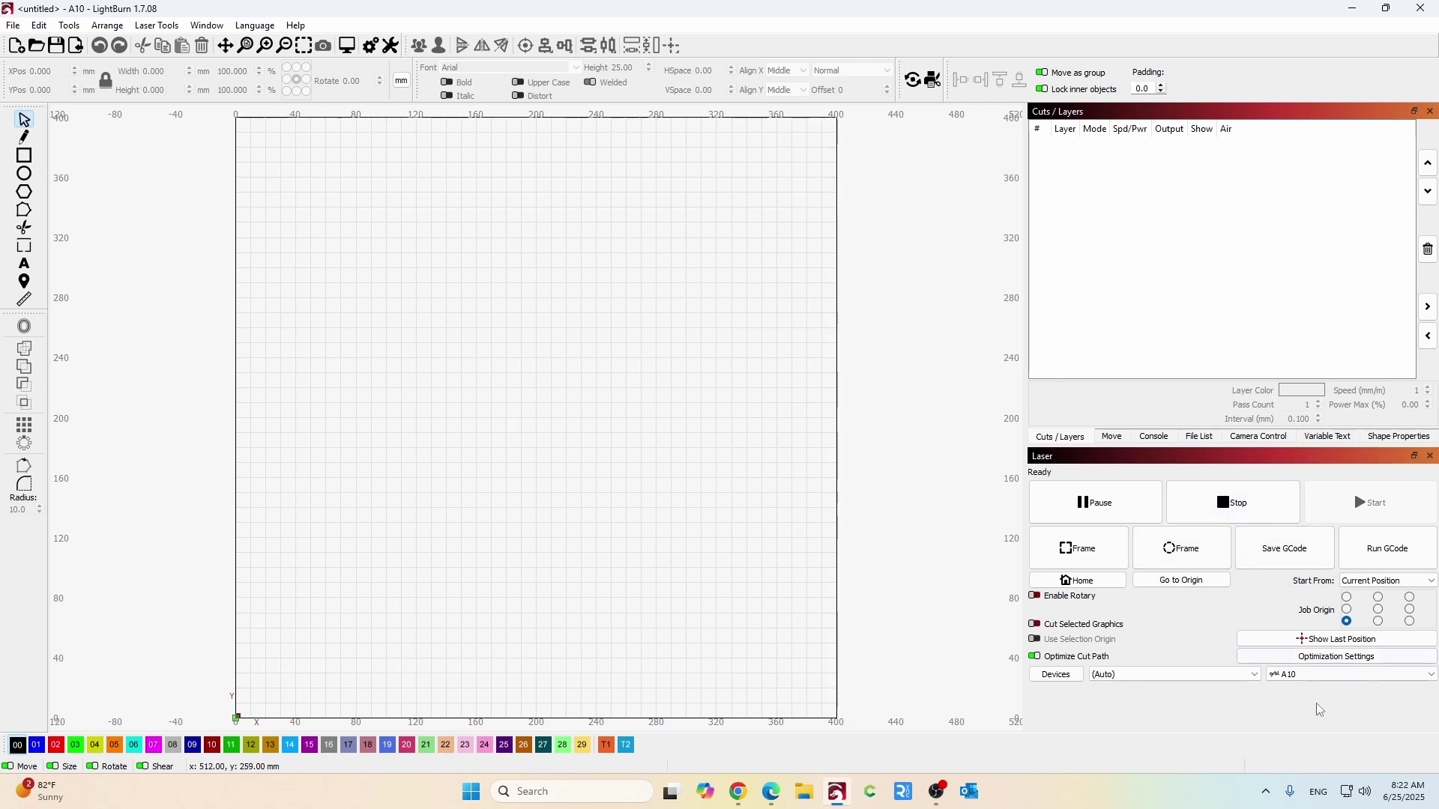
{"action": "left_click", "coordinate": [1283, 676]}
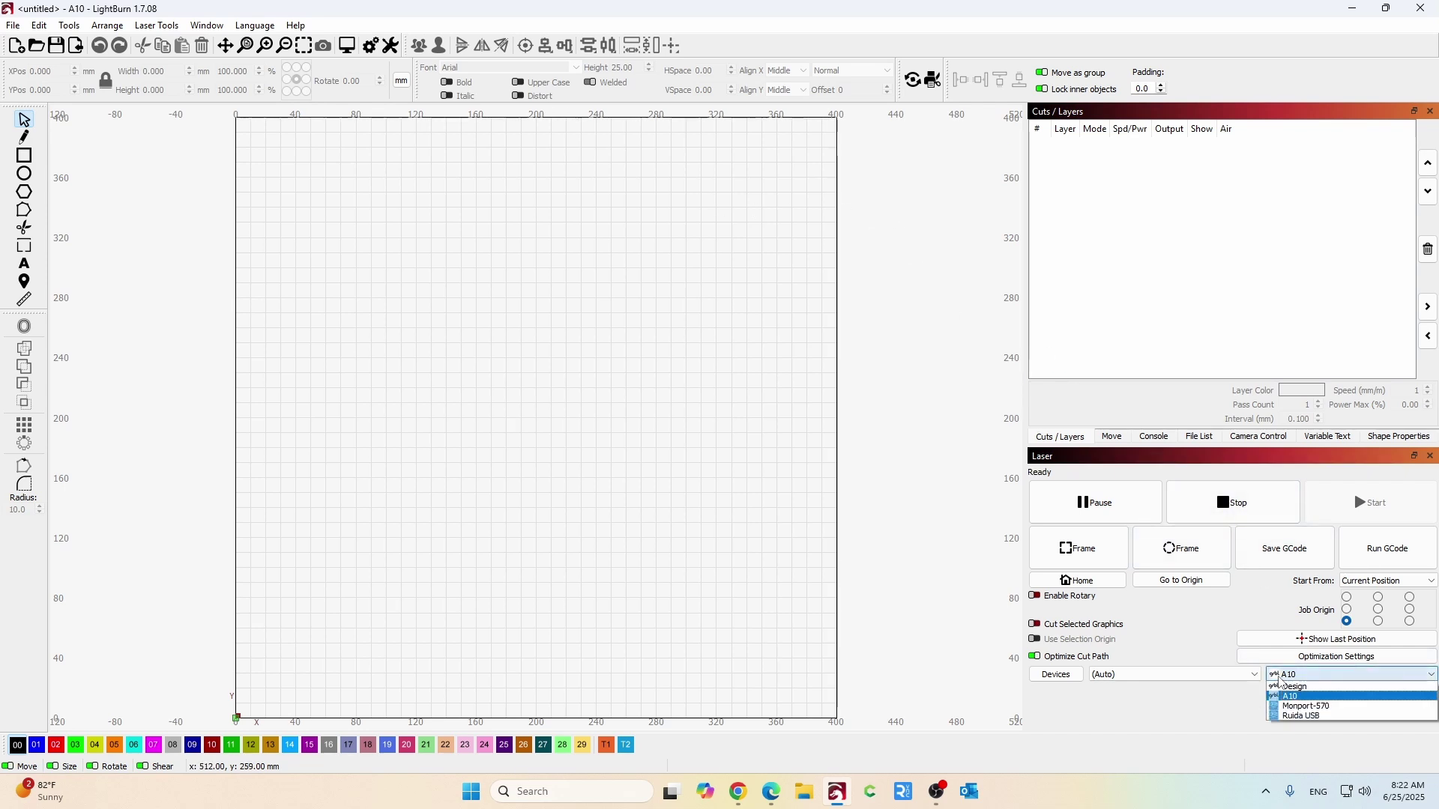
{"action": "left_click", "coordinate": [1315, 707]}
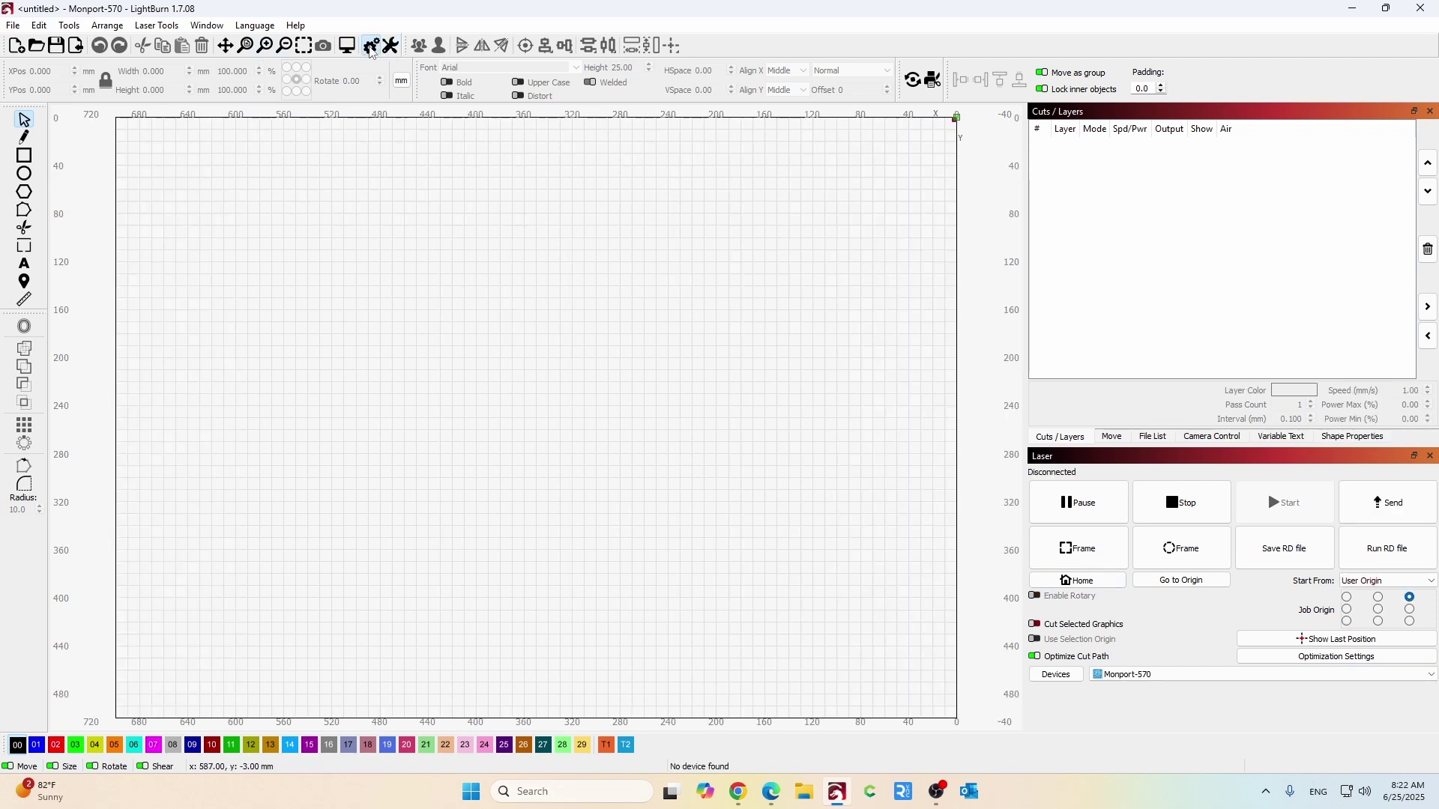
Check the units and grid preferences, including the mm/sec unit setting, and accept them.
{"action": "left_click", "coordinate": [371, 46]}
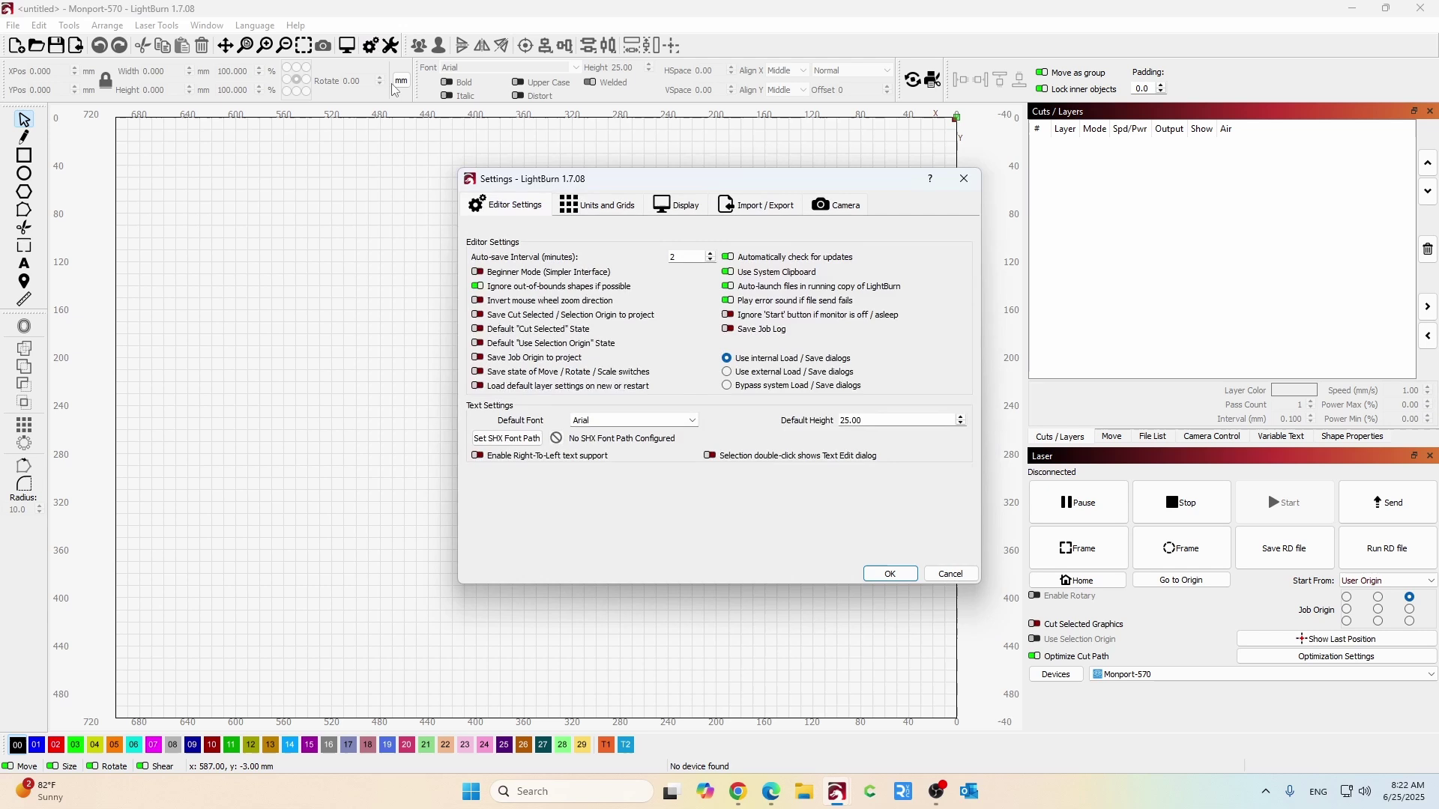
{"action": "left_click", "coordinate": [591, 204]}
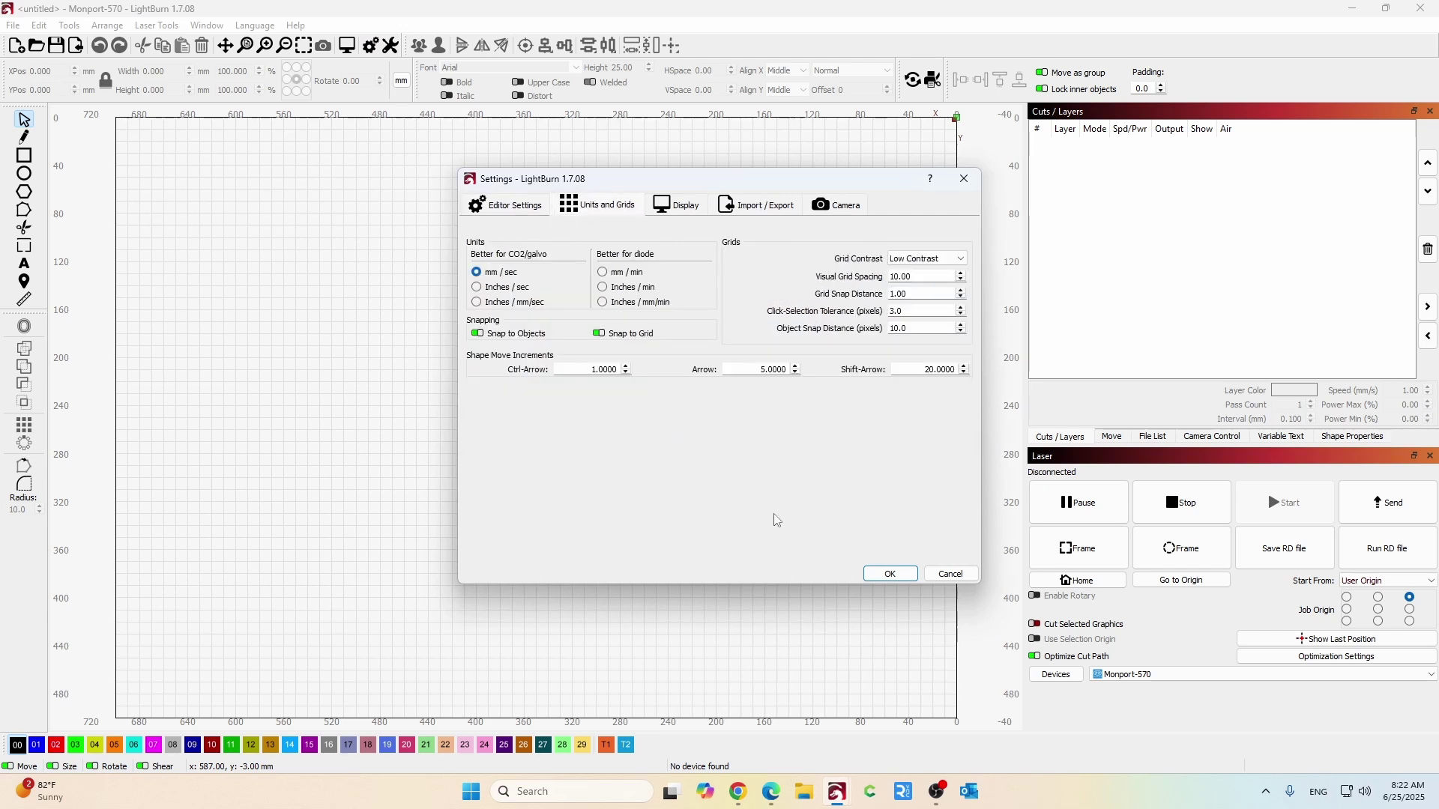
{"action": "left_click", "coordinate": [887, 578]}
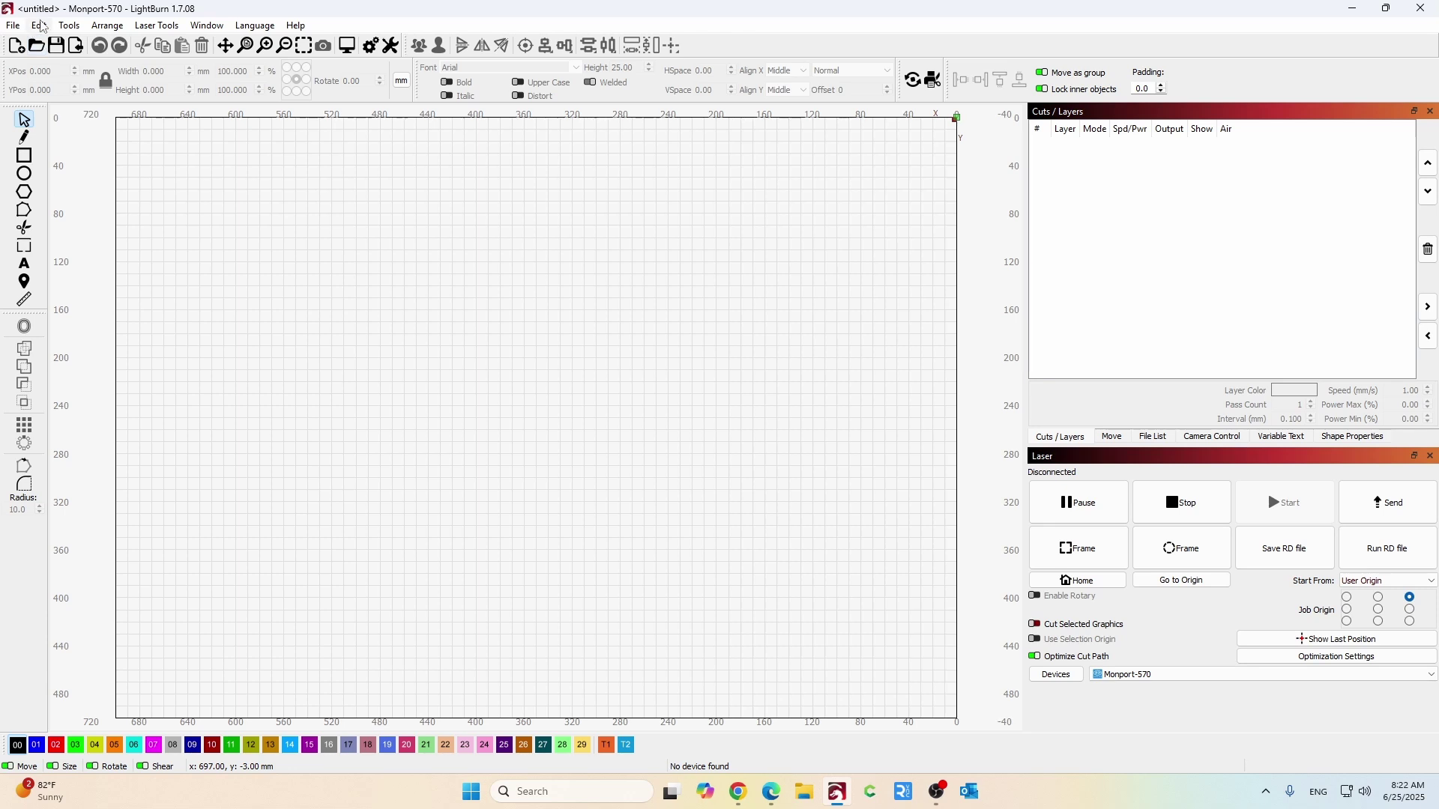
Import the TypeTray file from the Downloads folder into the project.
{"action": "left_click", "coordinate": [11, 26]}
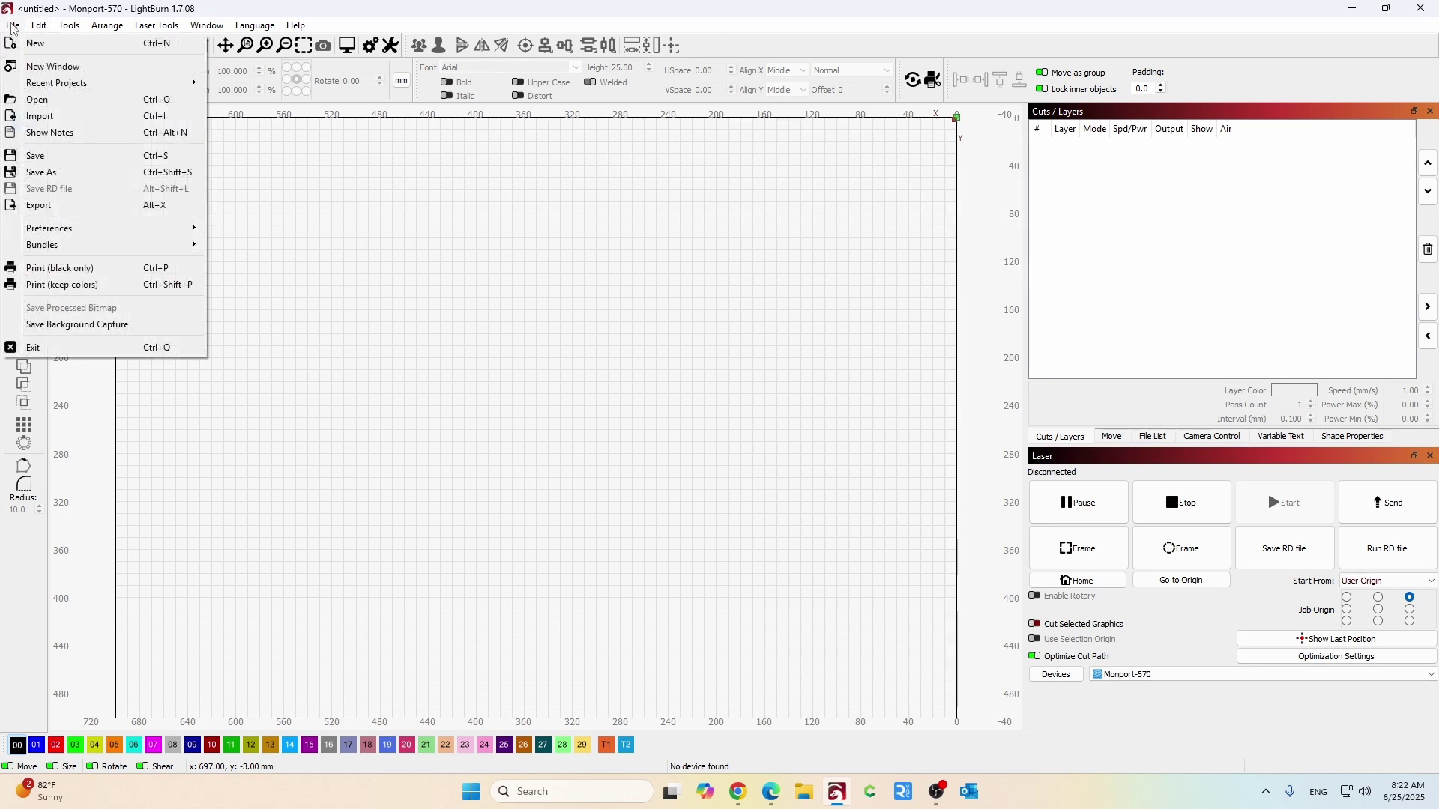
{"action": "left_click", "coordinate": [42, 117]}
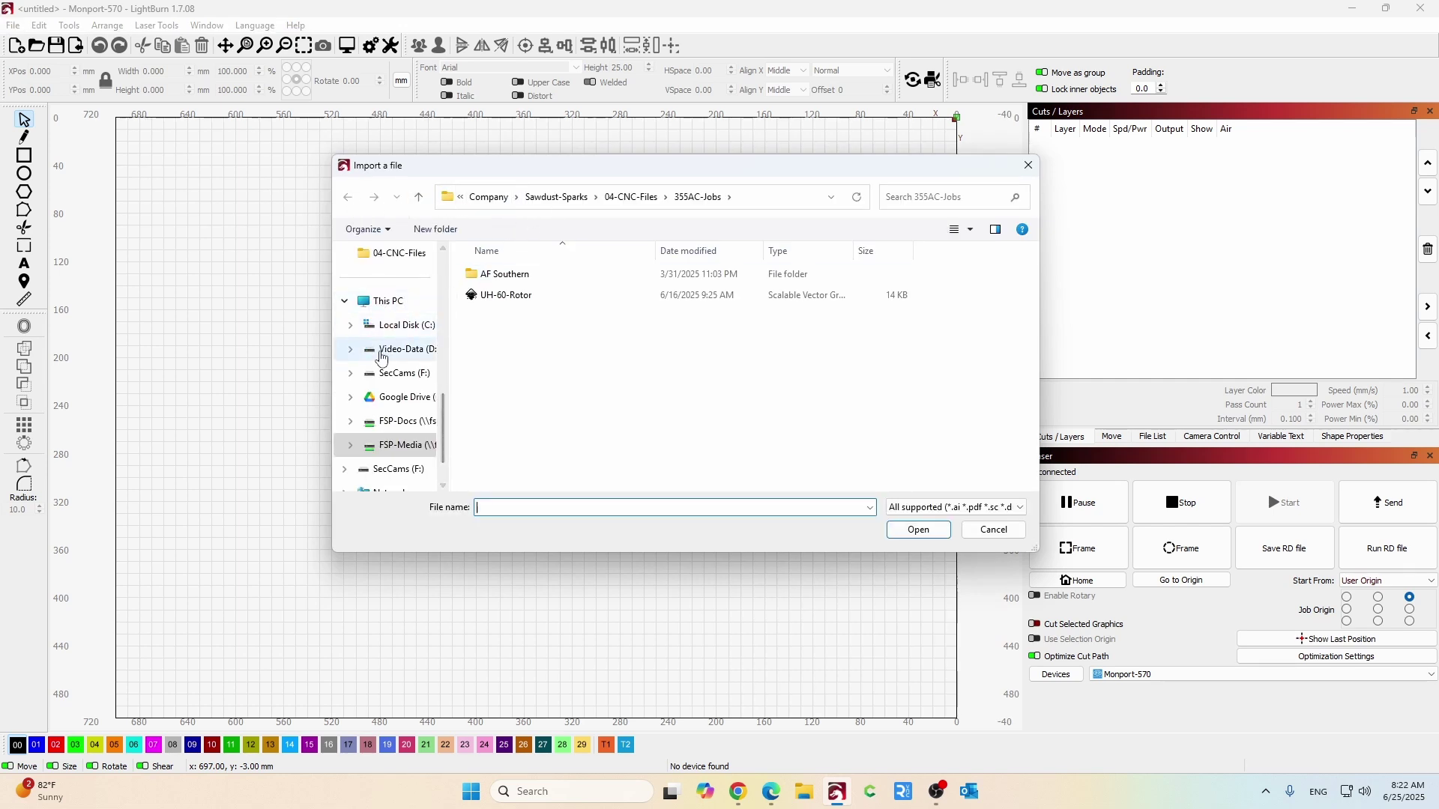
{"action": "scroll", "coordinate": [386, 371], "scroll_direction": "up", "scroll_amount": 2}
{"action": "scroll", "coordinate": [387, 371], "scroll_direction": "up", "scroll_amount": 3}
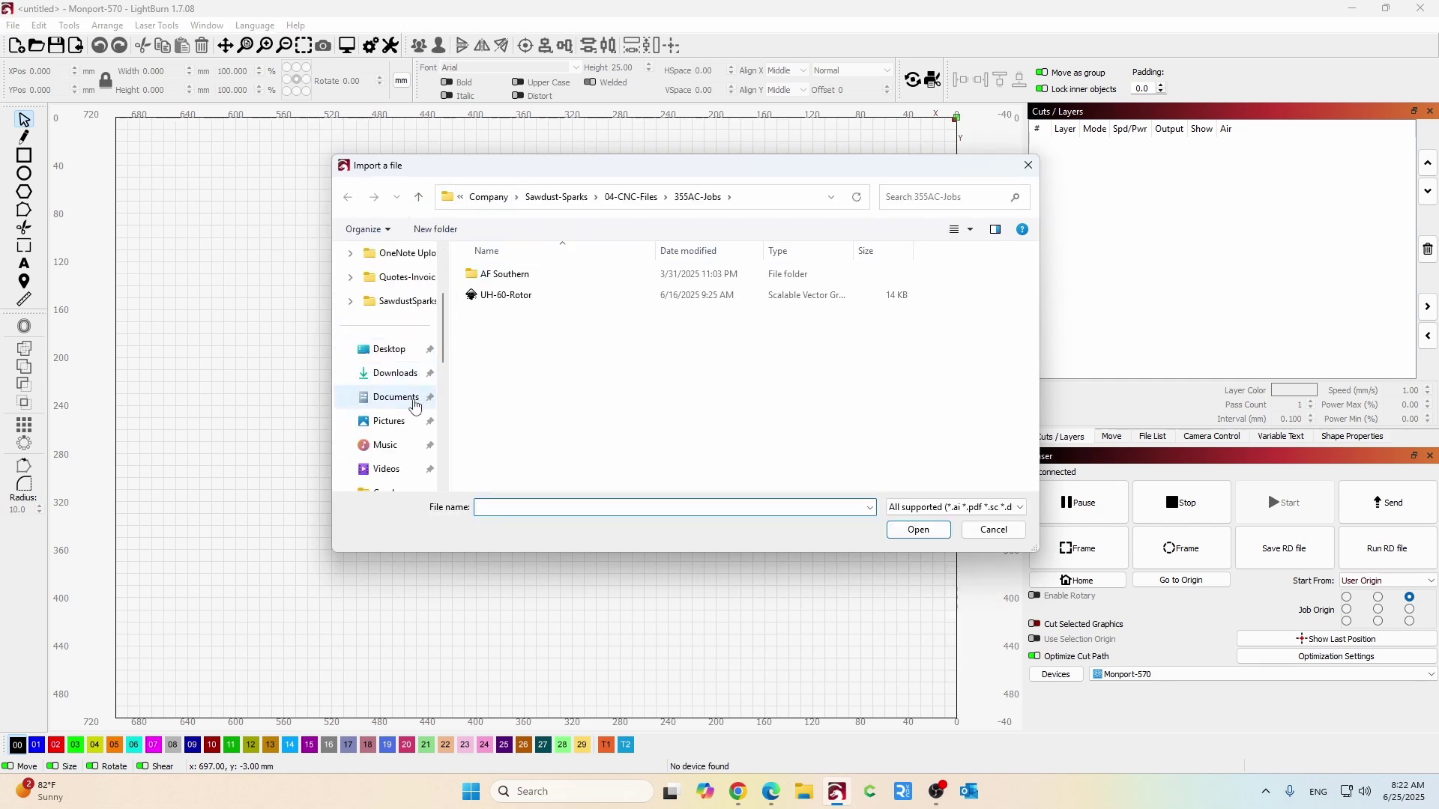
{"action": "left_click", "coordinate": [408, 369]}
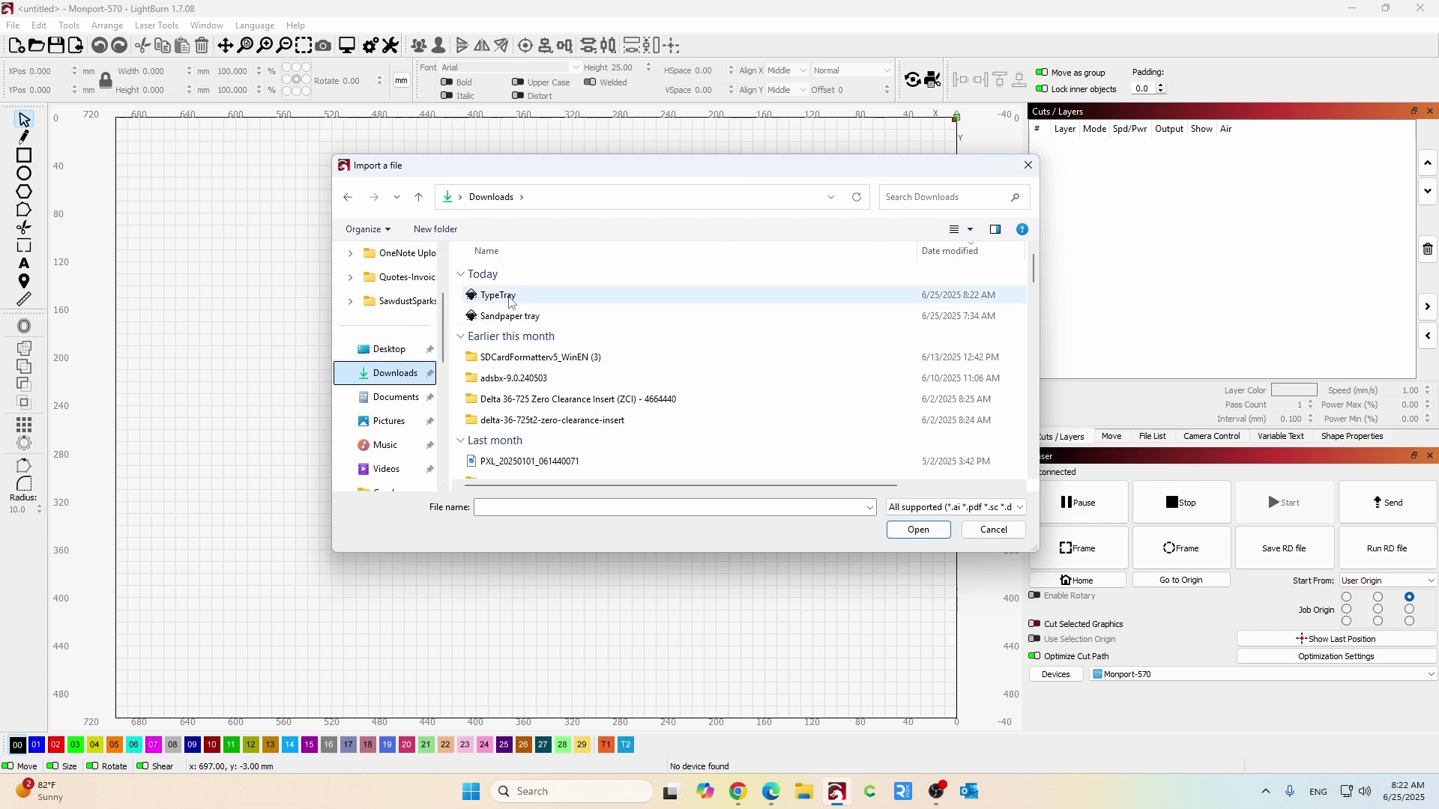
{"action": "left_click", "coordinate": [496, 296]}
{"action": "left_click", "coordinate": [928, 541]}
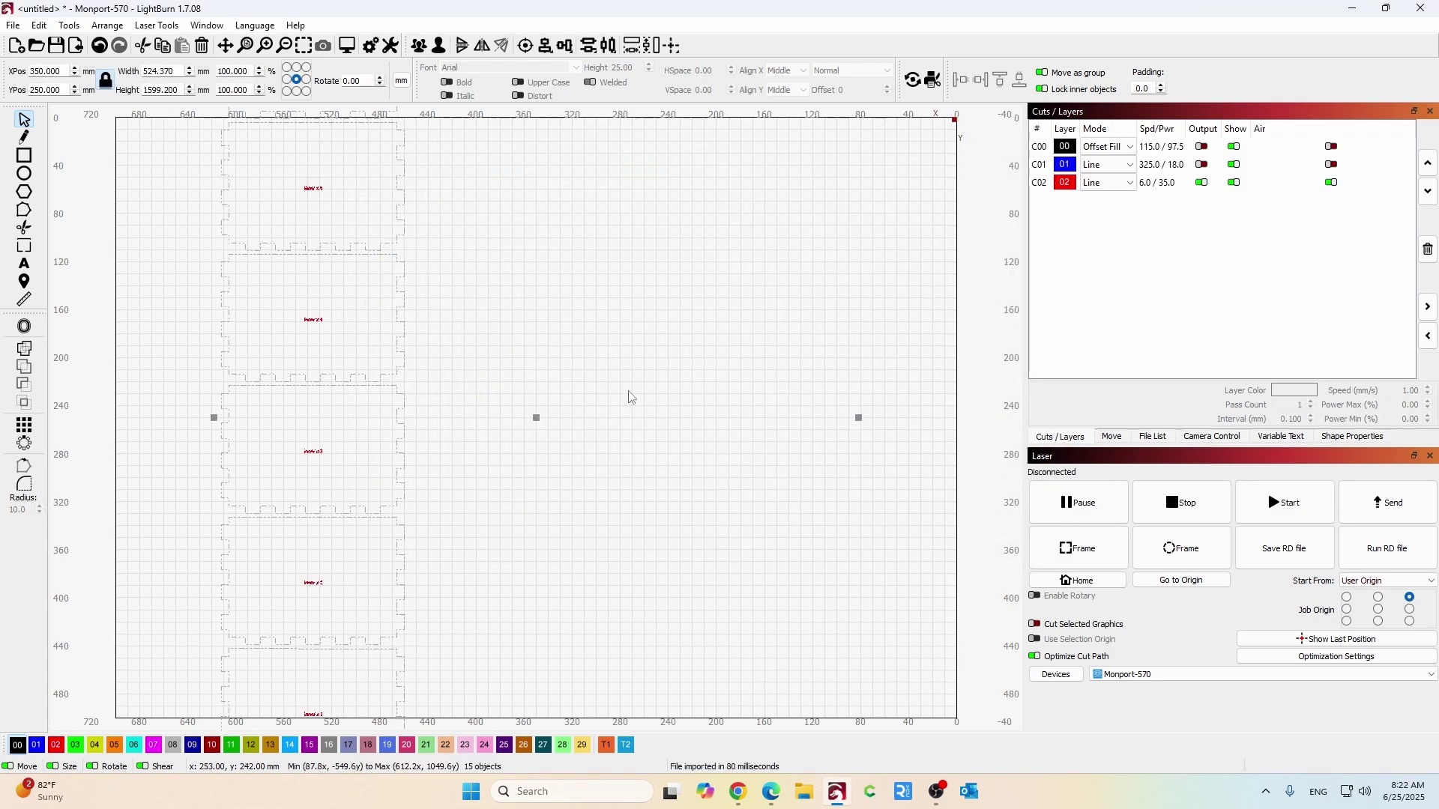
Examine how the imported tray parts extend beyond the work area, selecting the back panel to inspect its grouping.
{"action": "scroll", "coordinate": [606, 389], "scroll_direction": "down", "scroll_amount": 2}
{"action": "scroll", "coordinate": [607, 390], "scroll_direction": "down", "scroll_amount": 4}
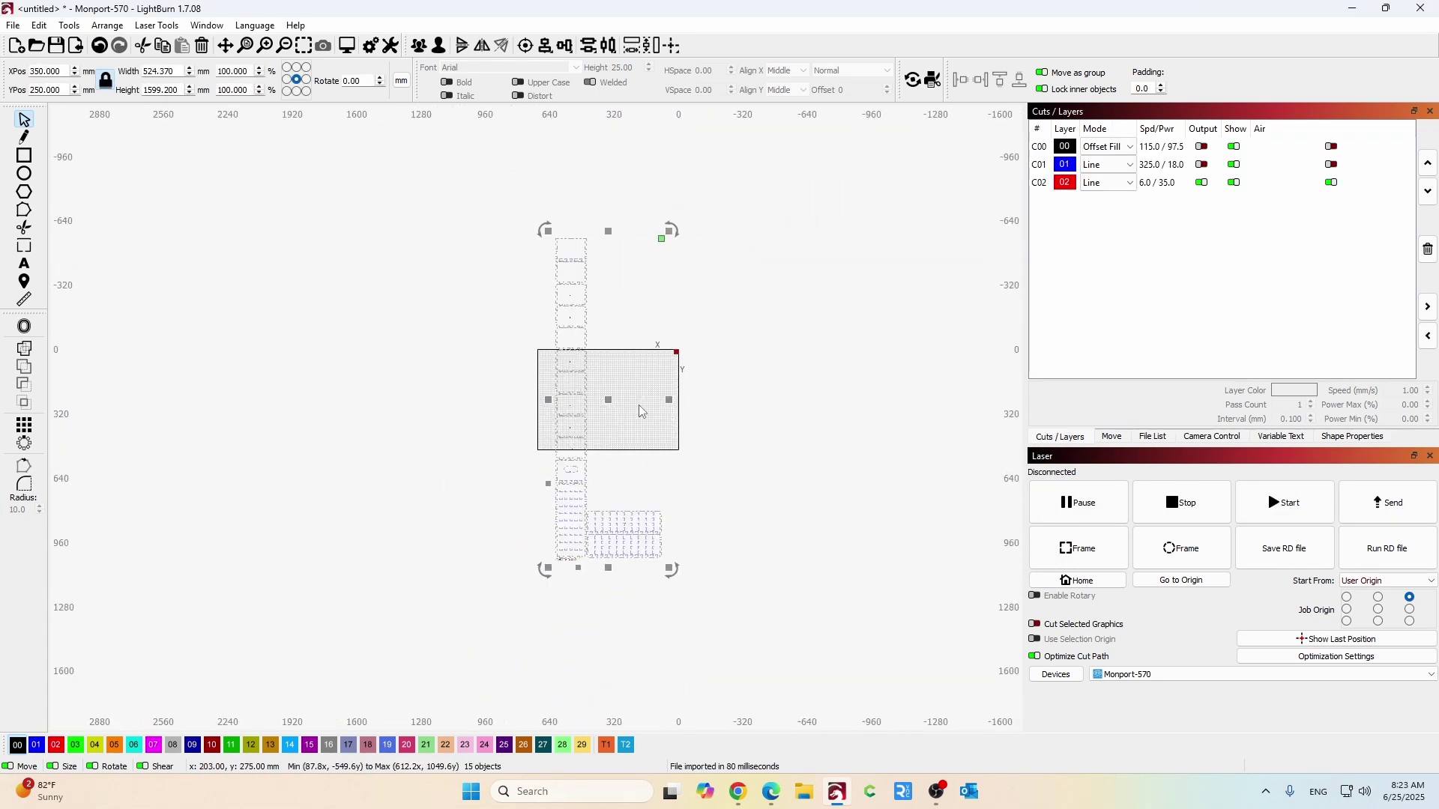
{"action": "scroll", "coordinate": [653, 313], "scroll_direction": "up", "scroll_amount": 2}
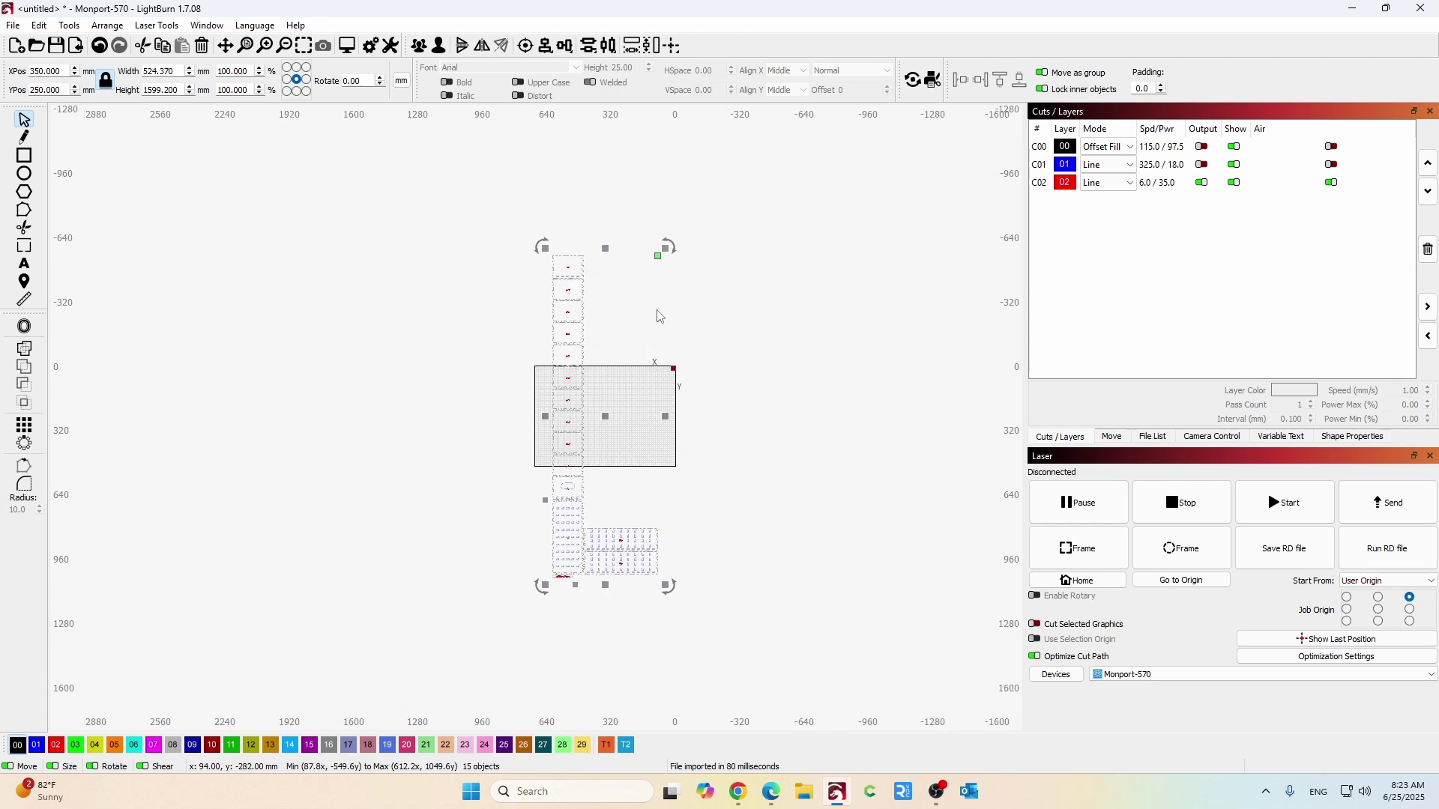
{"action": "scroll", "coordinate": [611, 509], "scroll_direction": "down", "scroll_amount": 4}
{"action": "scroll", "coordinate": [637, 581], "scroll_direction": "up", "scroll_amount": 2}
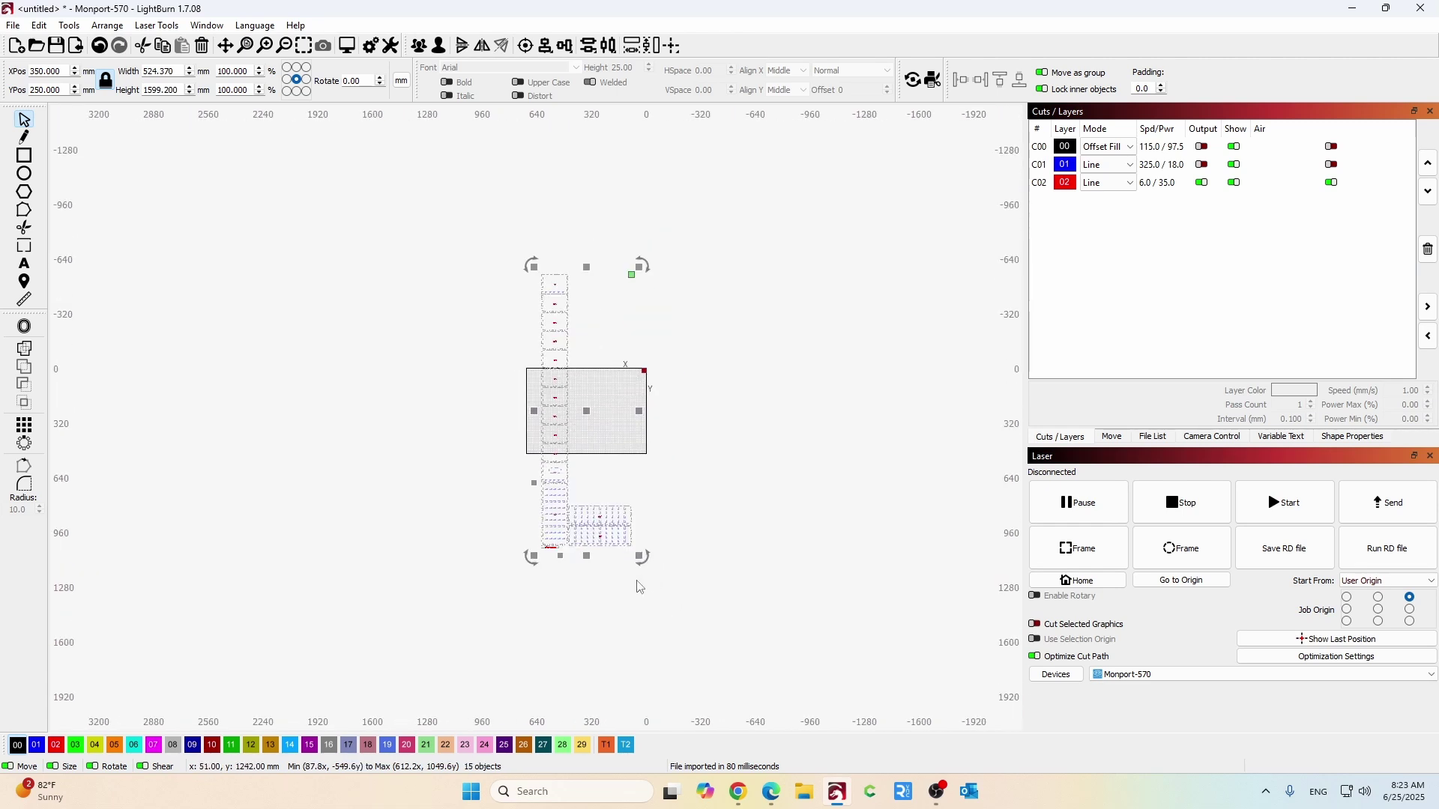
{"action": "scroll", "coordinate": [596, 262], "scroll_direction": "up", "scroll_amount": 2}
{"action": "scroll", "coordinate": [573, 251], "scroll_direction": "up", "scroll_amount": 3}
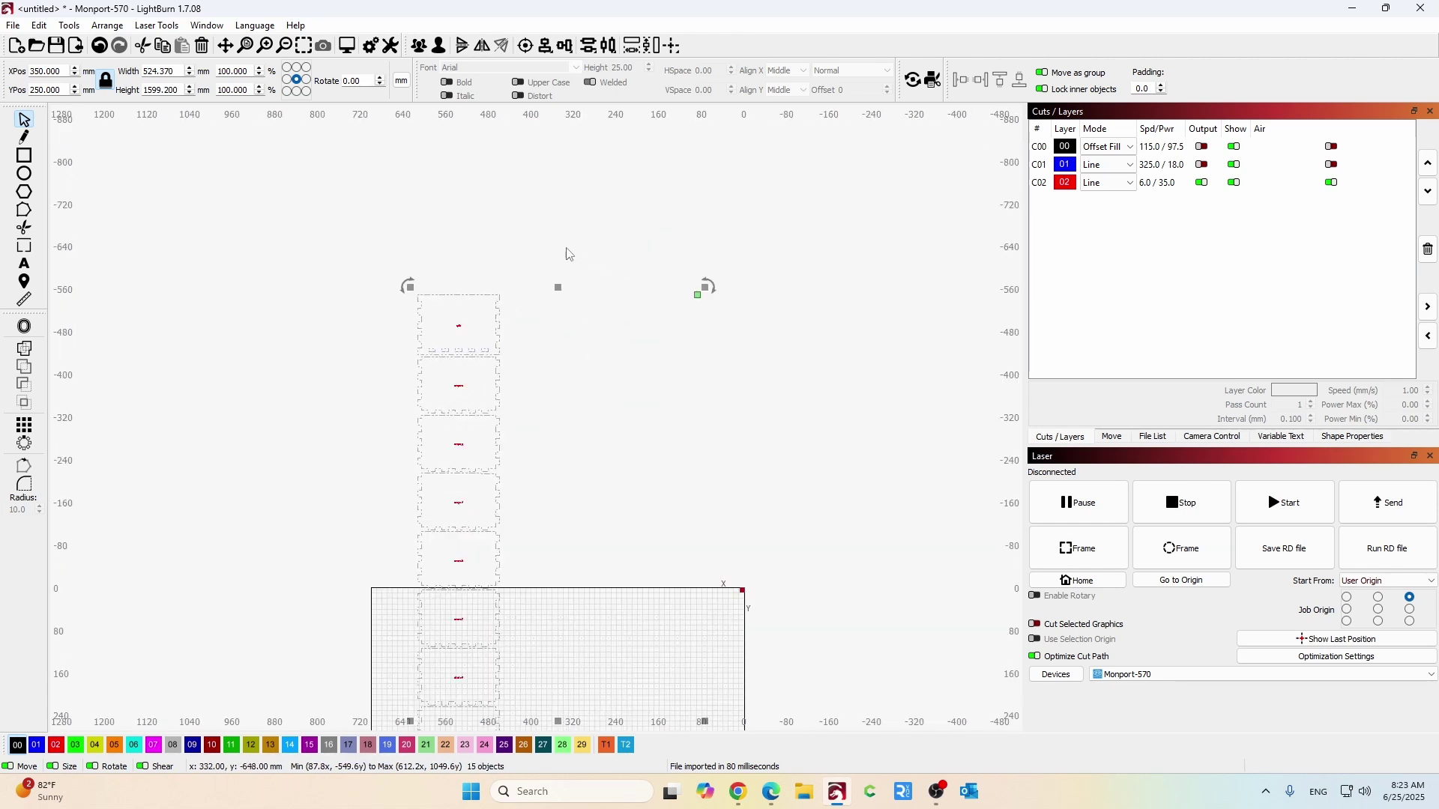
{"action": "scroll", "coordinate": [592, 315], "scroll_direction": "down", "scroll_amount": 4}
{"action": "left_click", "coordinate": [644, 364]}
{"action": "scroll", "coordinate": [562, 334], "scroll_direction": "up", "scroll_amount": 5}
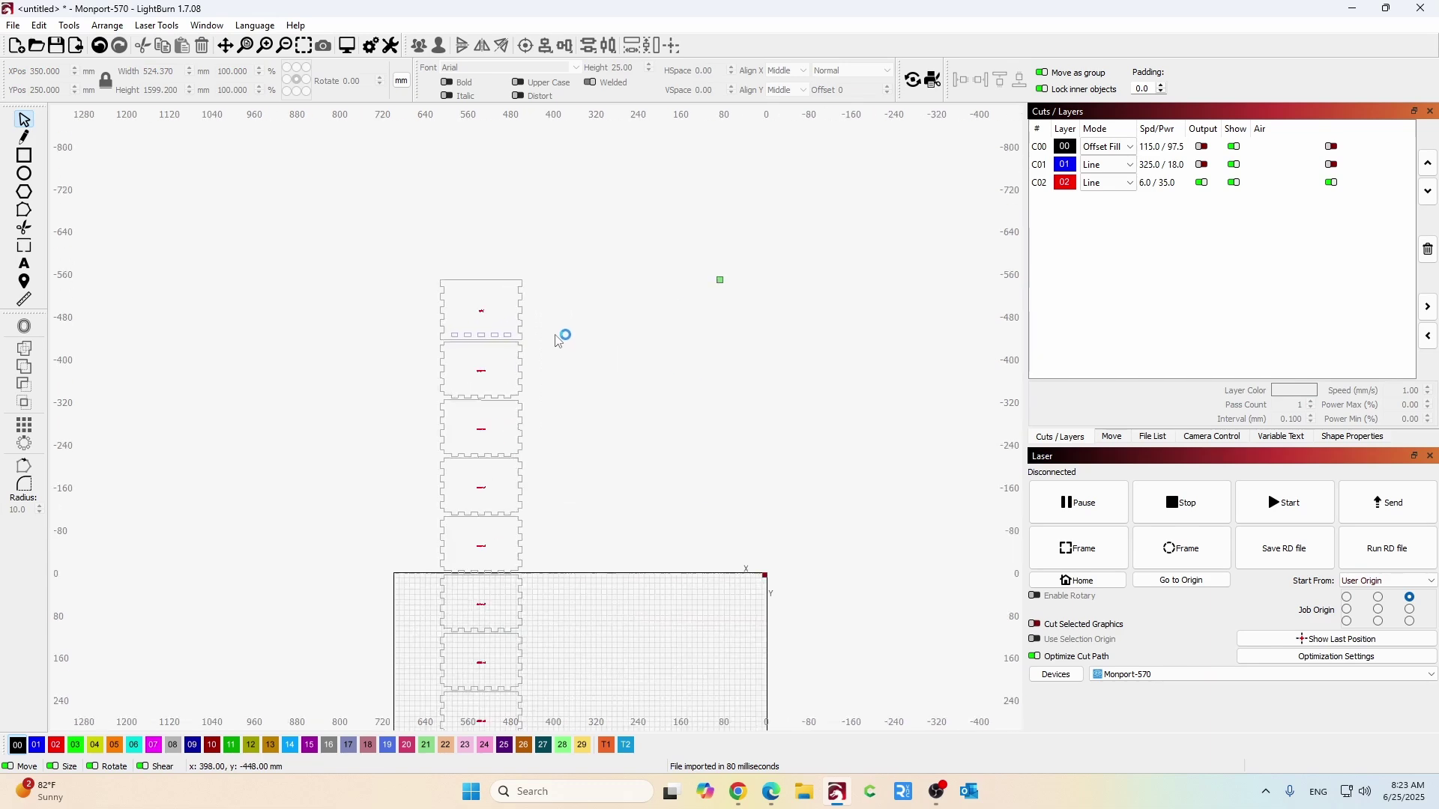
{"action": "left_click", "coordinate": [514, 317]}
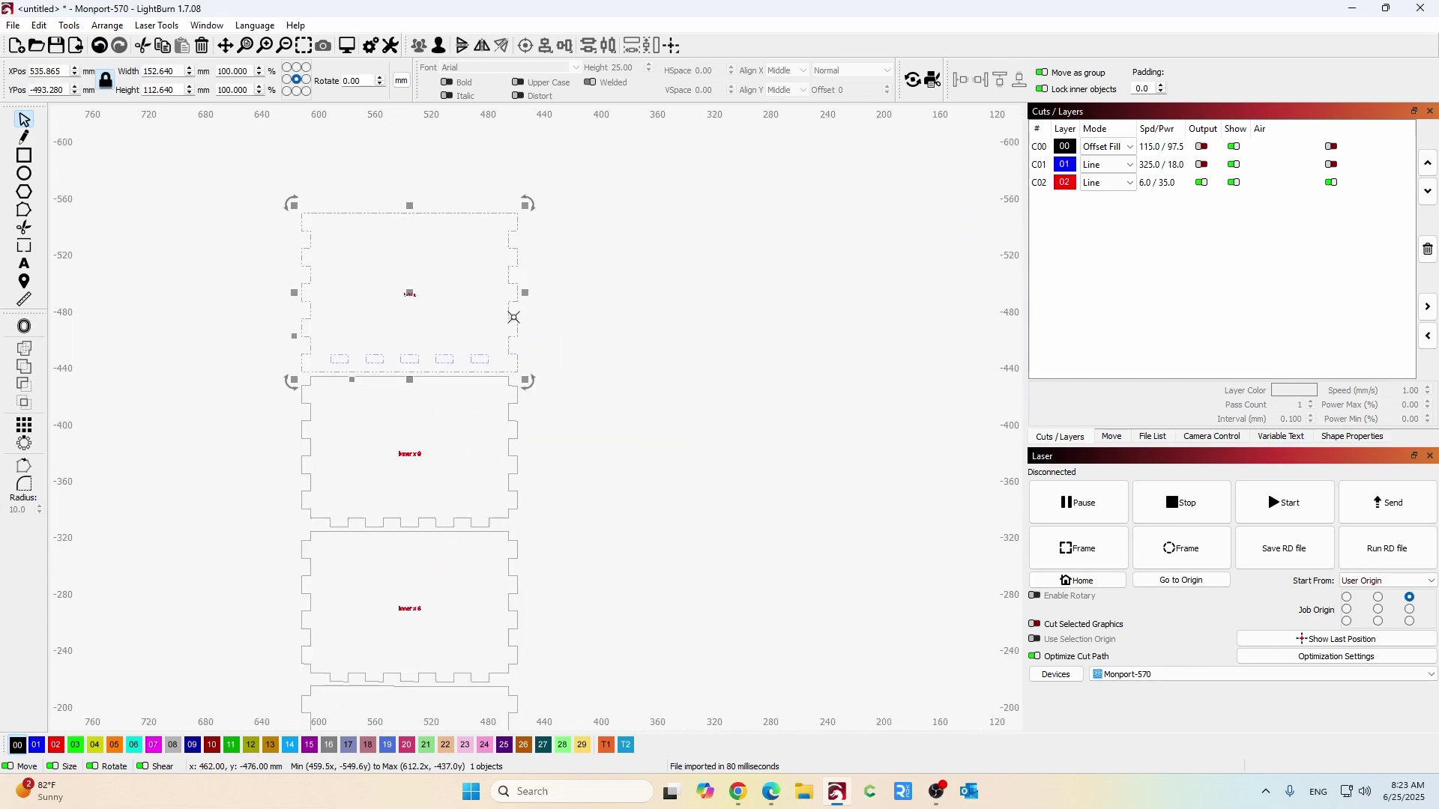
{"action": "scroll", "coordinate": [472, 345], "scroll_direction": "down", "scroll_amount": 6}
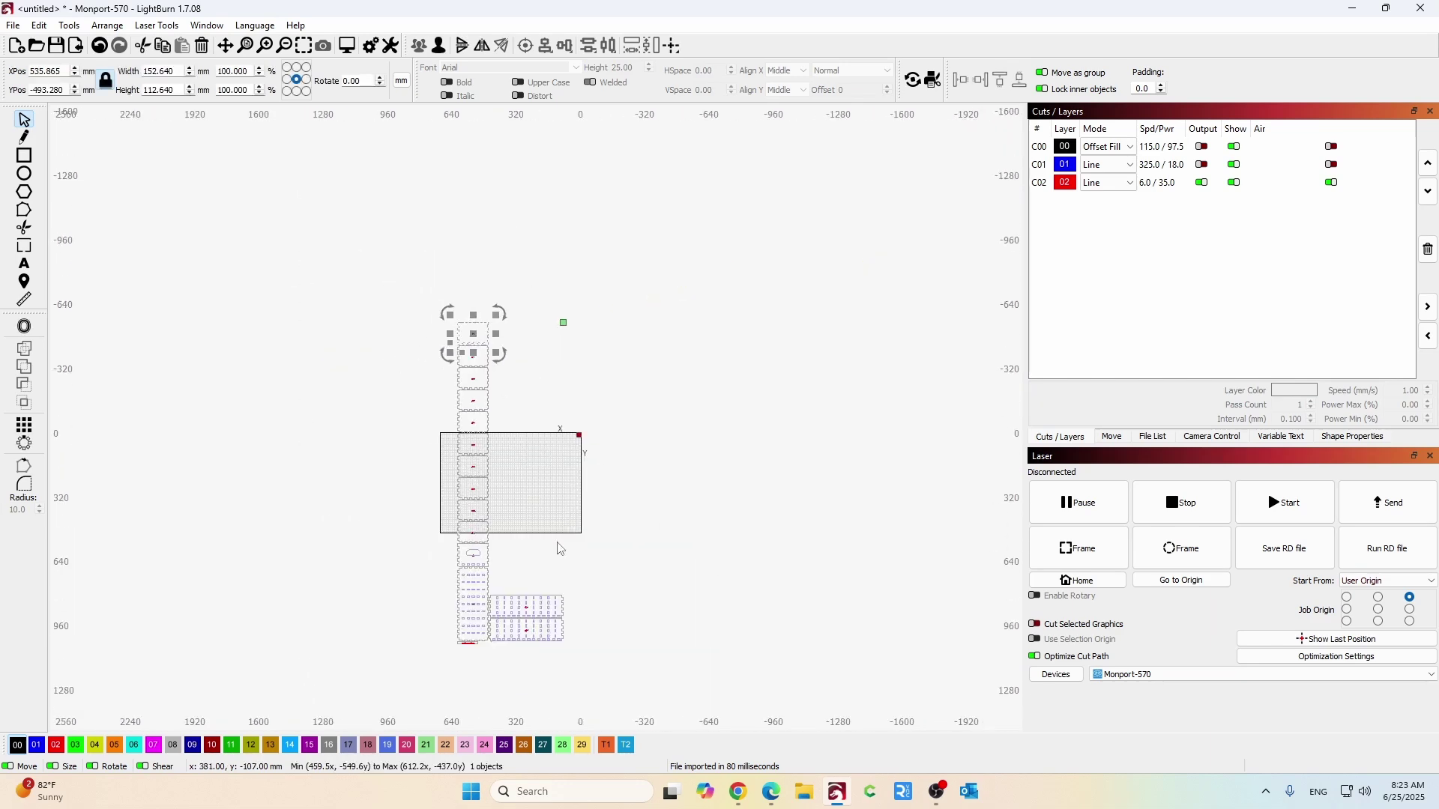
Ungroup the front panel with the grip hole into separate objects and clear the selection.
{"action": "scroll", "coordinate": [493, 628], "scroll_direction": "up", "scroll_amount": 4}
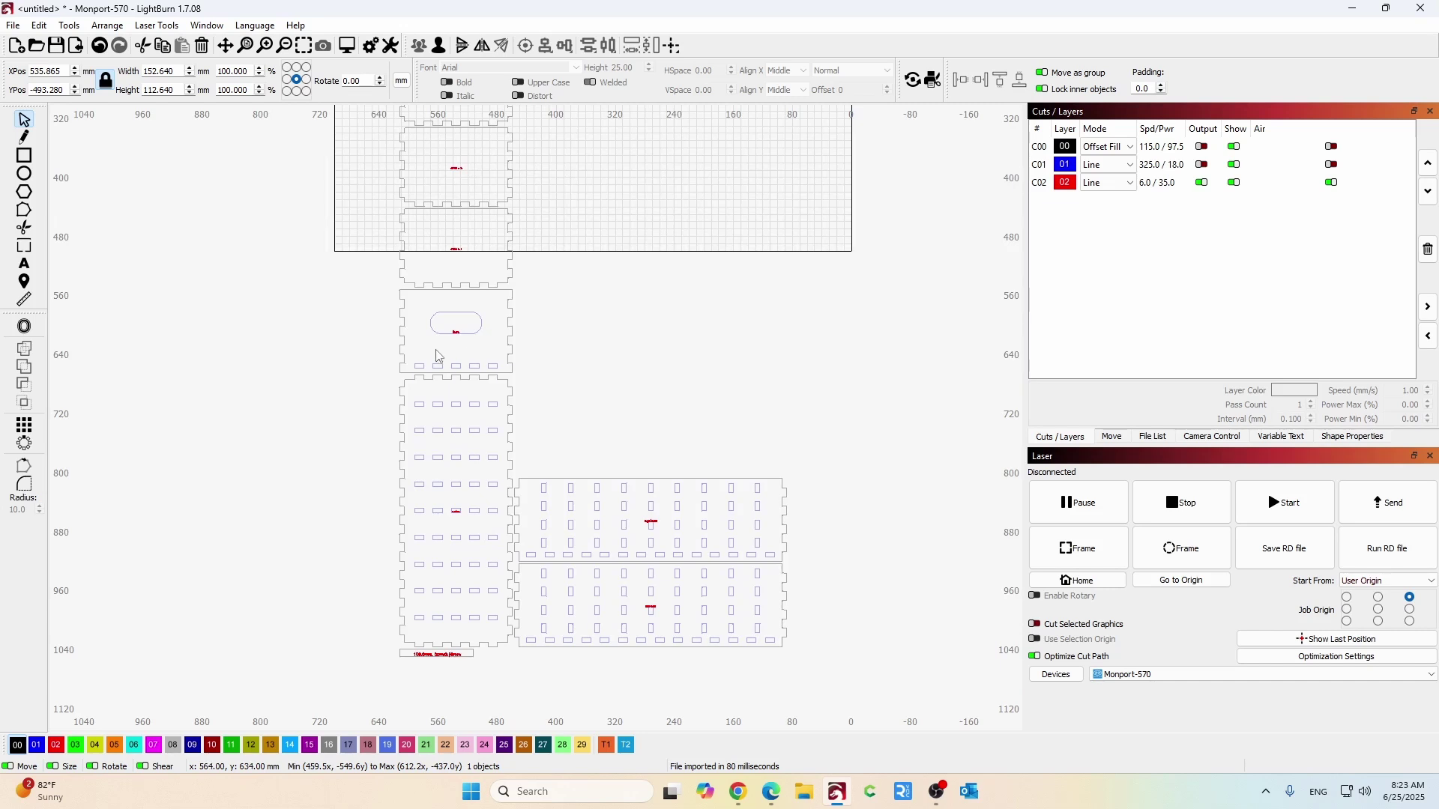
{"action": "scroll", "coordinate": [439, 356], "scroll_direction": "up", "scroll_amount": 3}
{"action": "left_click", "coordinate": [475, 317]}
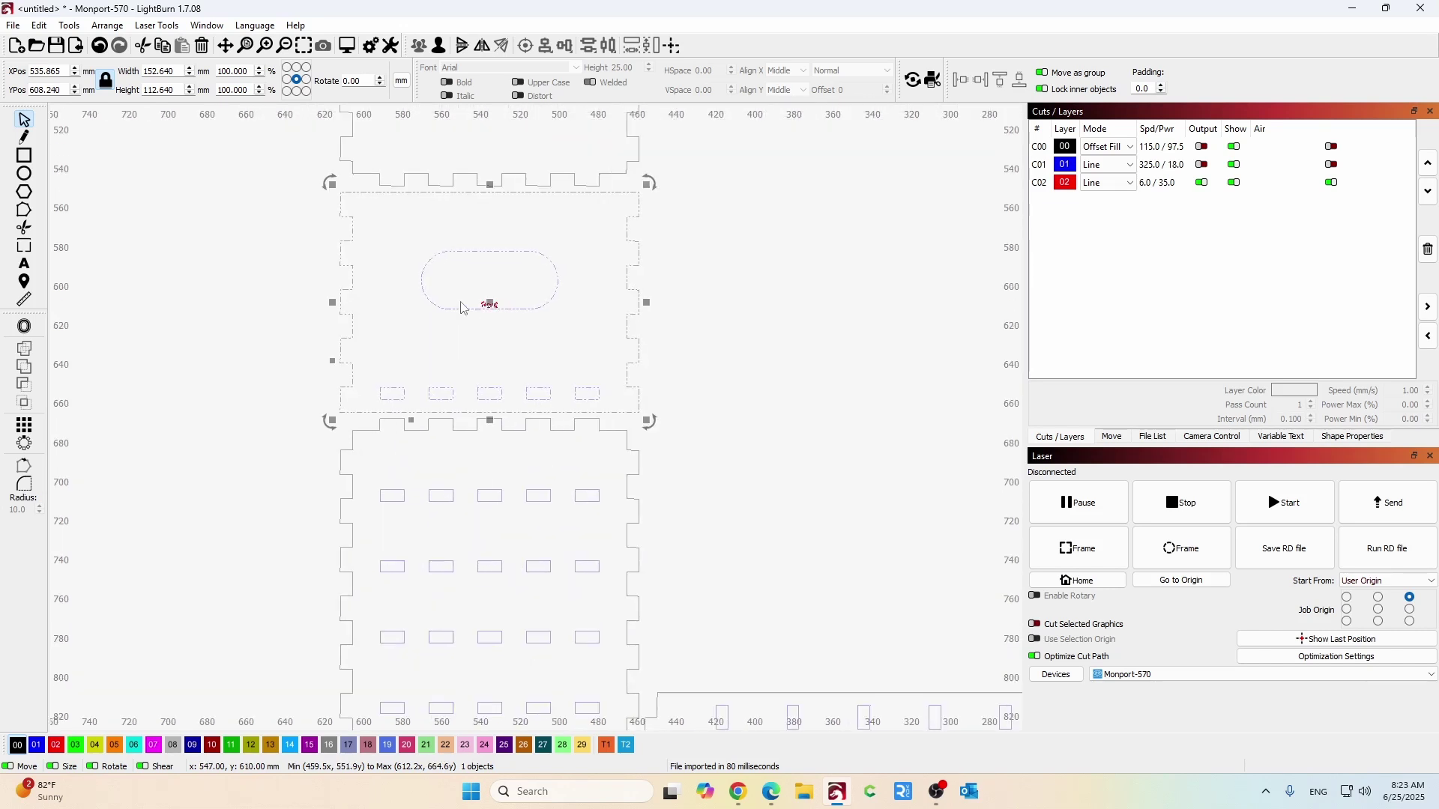
{"action": "left_click", "coordinate": [802, 267]}
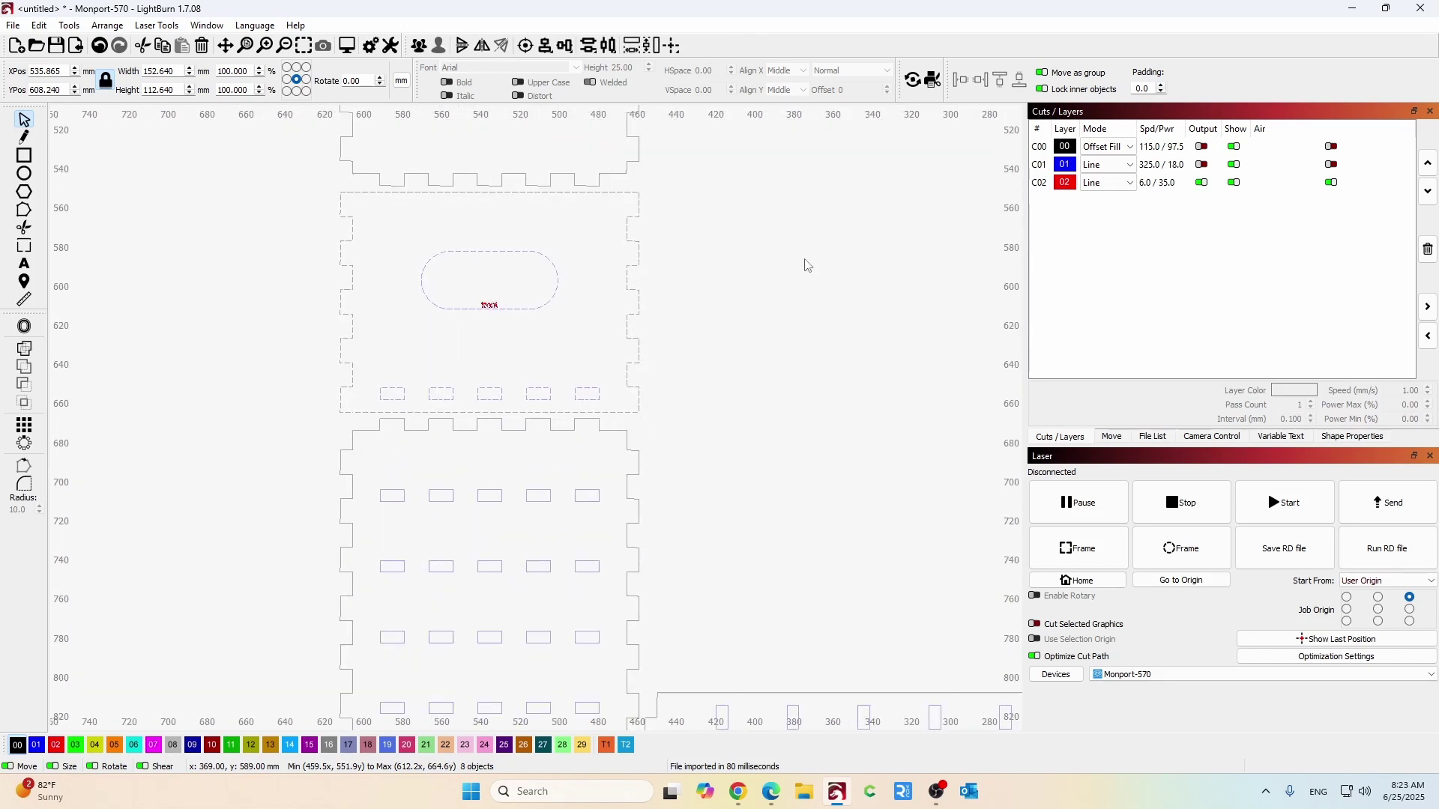
Delete the grip hole outline from the front panel and group the panel's remaining objects.
{"action": "left_click", "coordinate": [514, 306]}
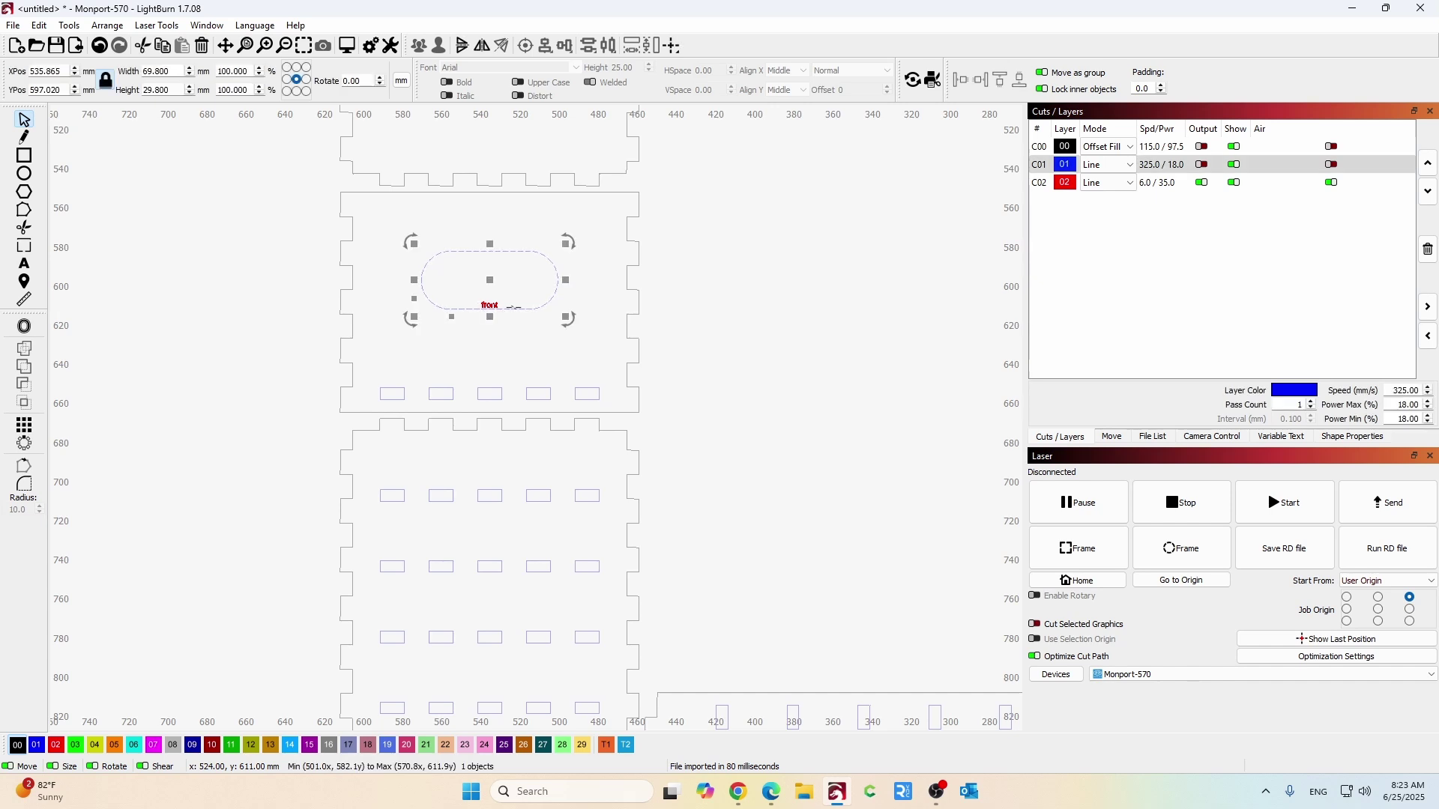
{"action": "key", "text": "Delete"}
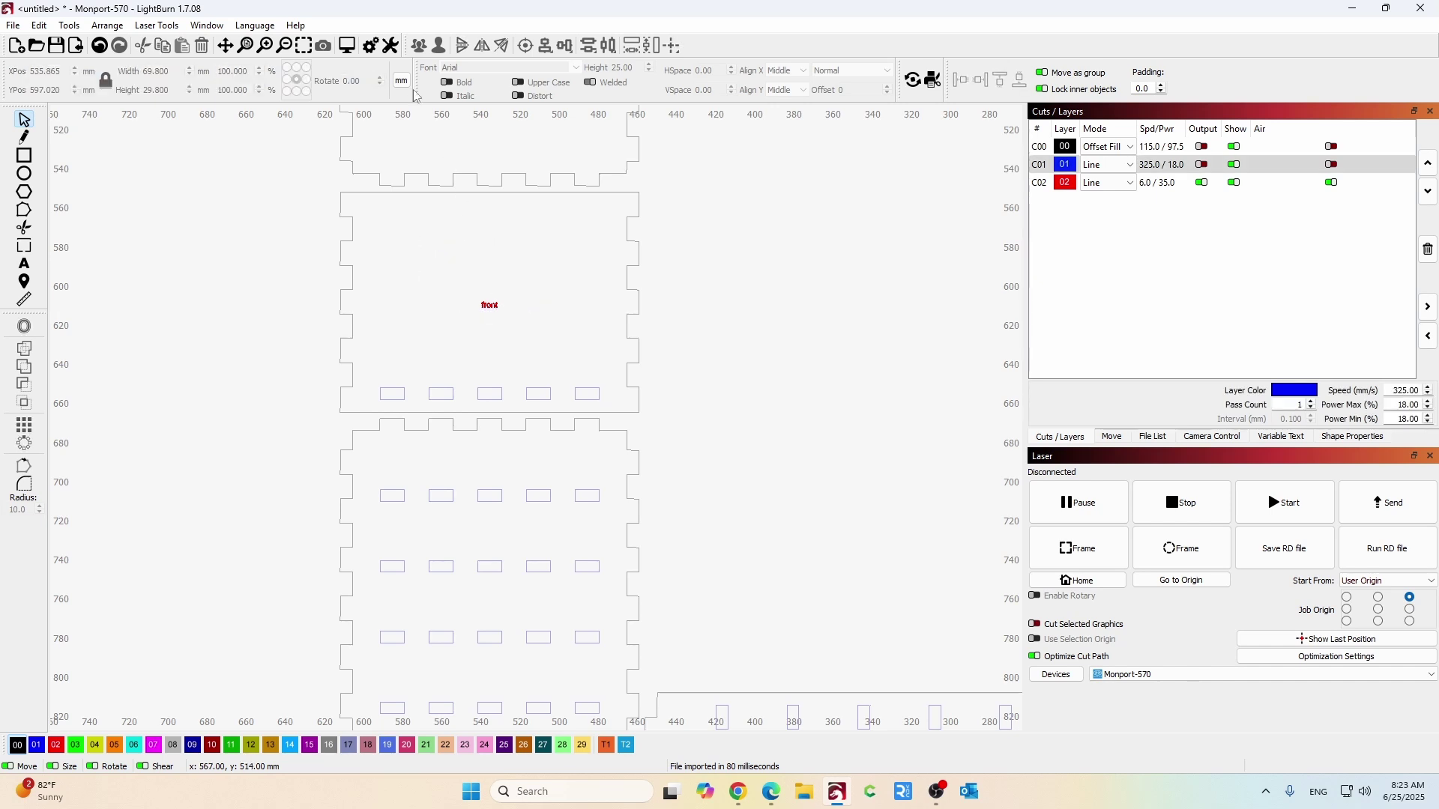
{"action": "scroll", "coordinate": [624, 272], "scroll_direction": "up", "scroll_amount": 2}
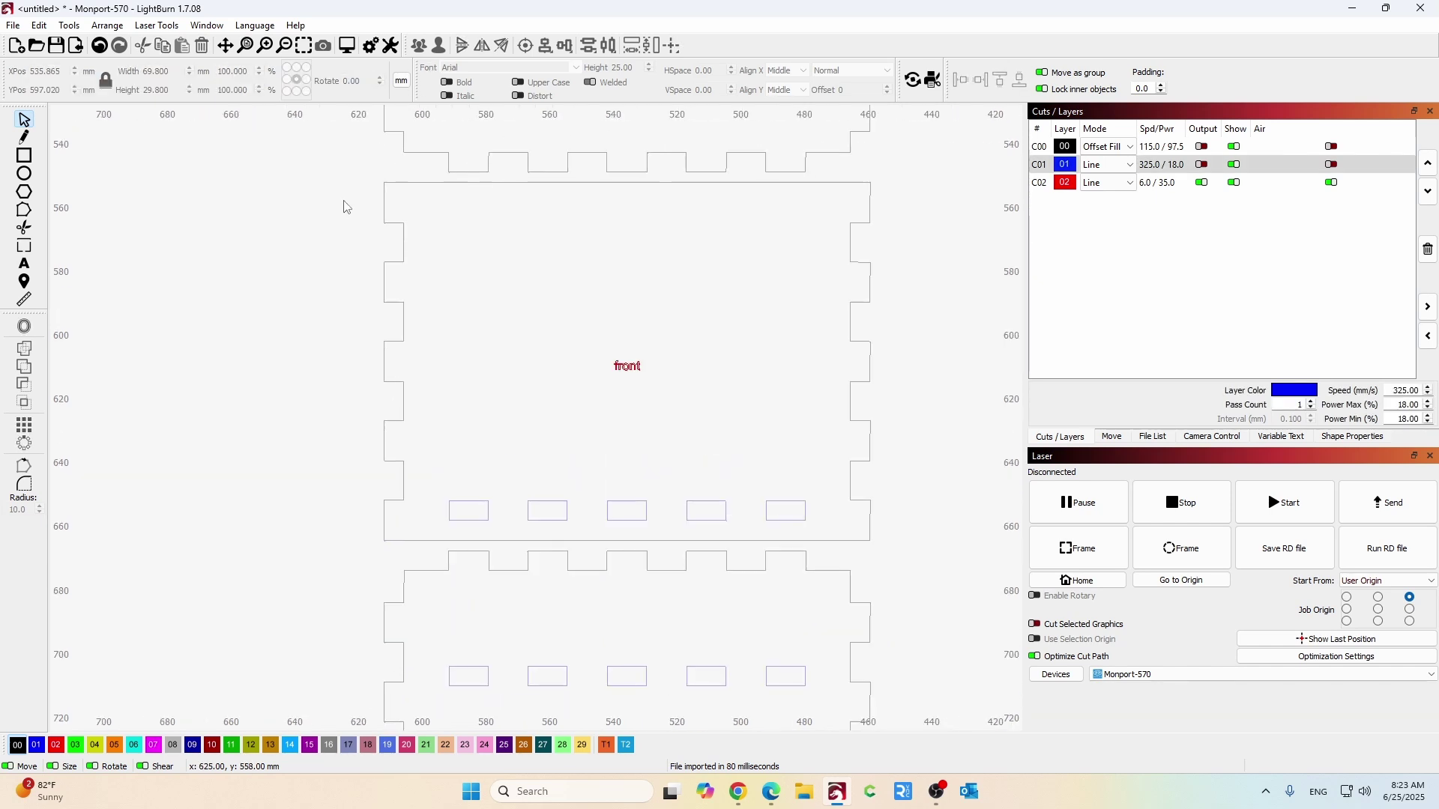
{"action": "left_click_drag", "start_coordinate": [331, 180], "coordinate": [908, 551]}
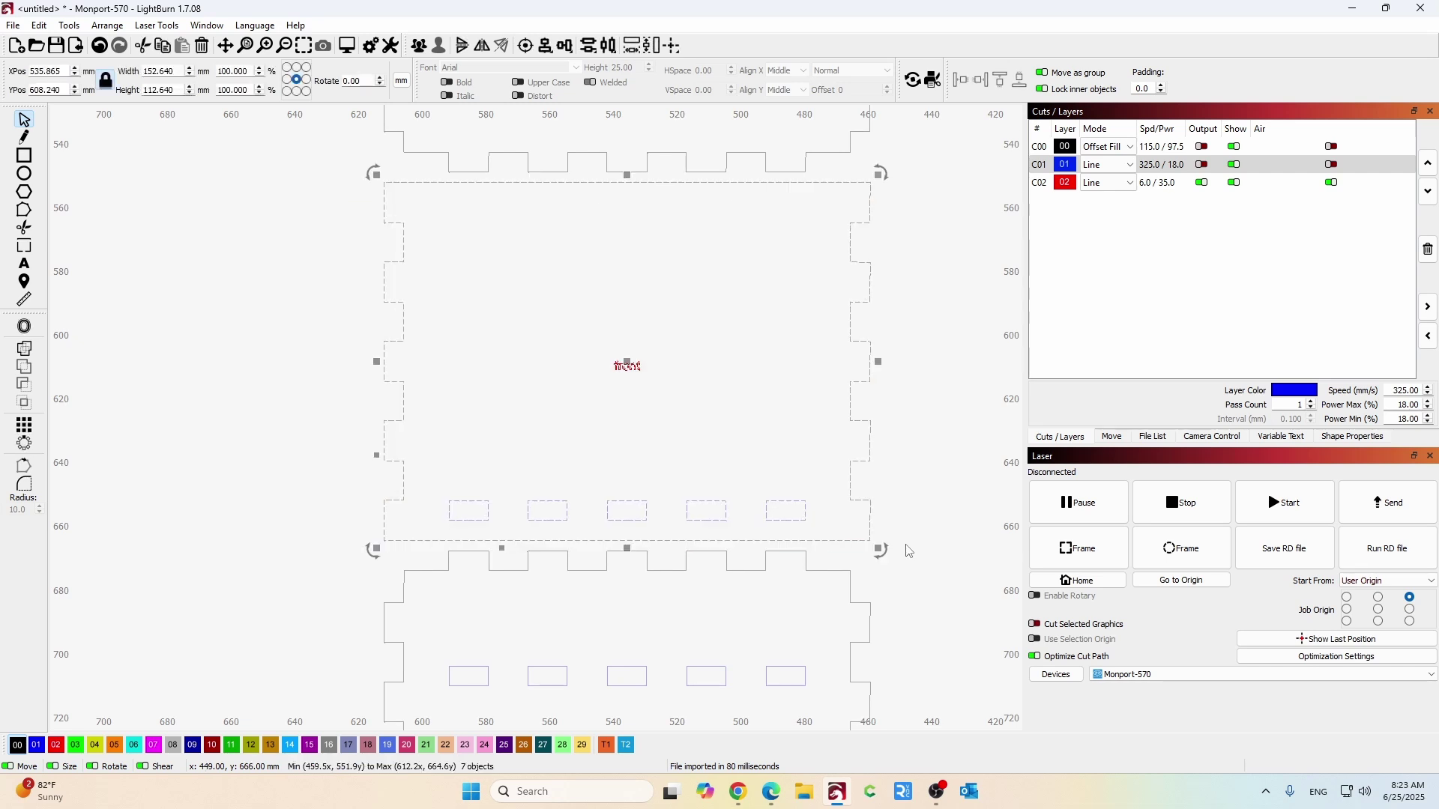
{"action": "left_click", "coordinate": [419, 45]}
Draw a rectangle about 1409 mm wide and 601 mm high in the empty space beside the work area.
{"action": "scroll", "coordinate": [341, 352], "scroll_direction": "down", "scroll_amount": 5}
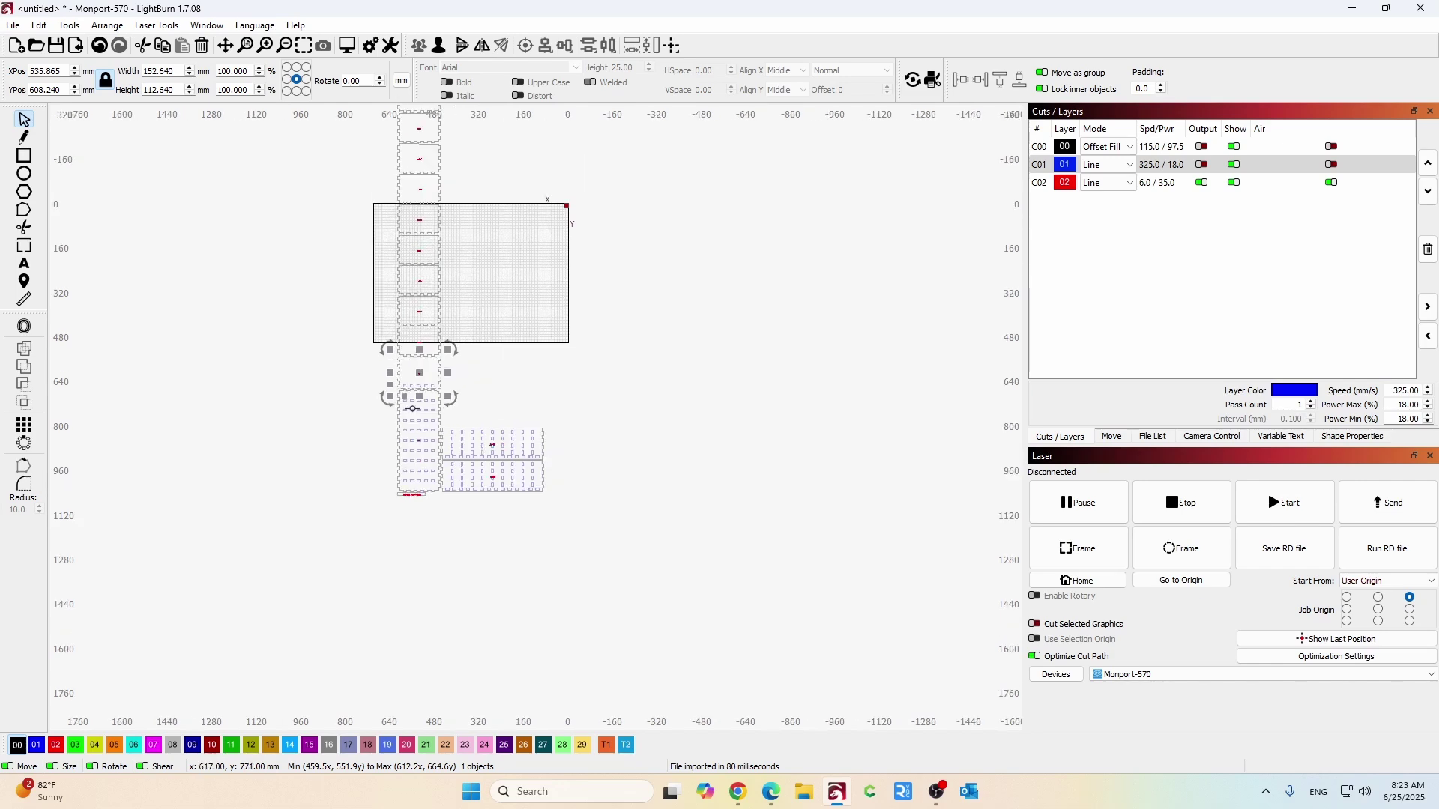
{"action": "scroll", "coordinate": [443, 225], "scroll_direction": "down", "scroll_amount": 2}
{"action": "scroll", "coordinate": [581, 164], "scroll_direction": "up", "scroll_amount": 6}
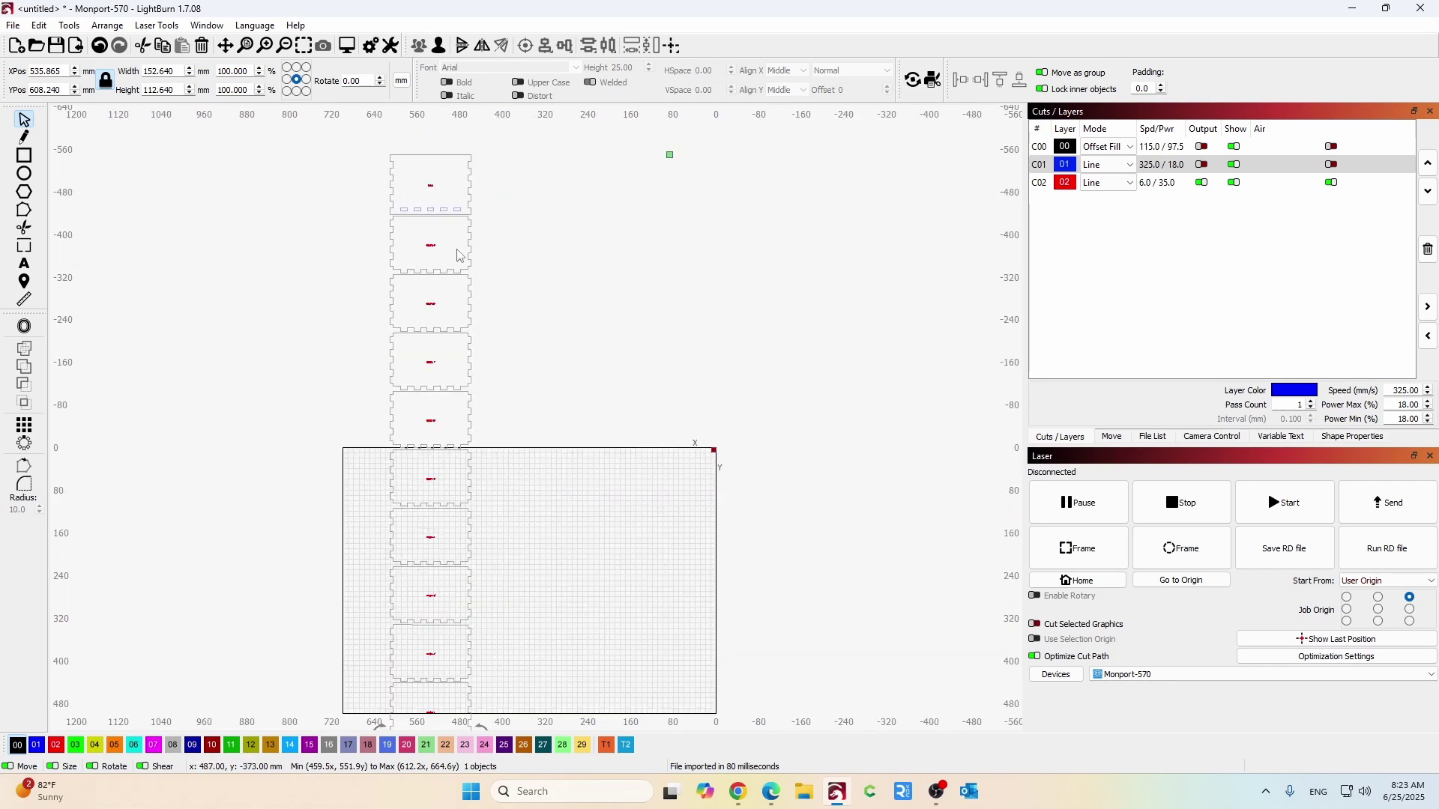
{"action": "scroll", "coordinate": [460, 256], "scroll_direction": "down", "scroll_amount": 5}
{"action": "scroll", "coordinate": [440, 508], "scroll_direction": "up", "scroll_amount": 2}
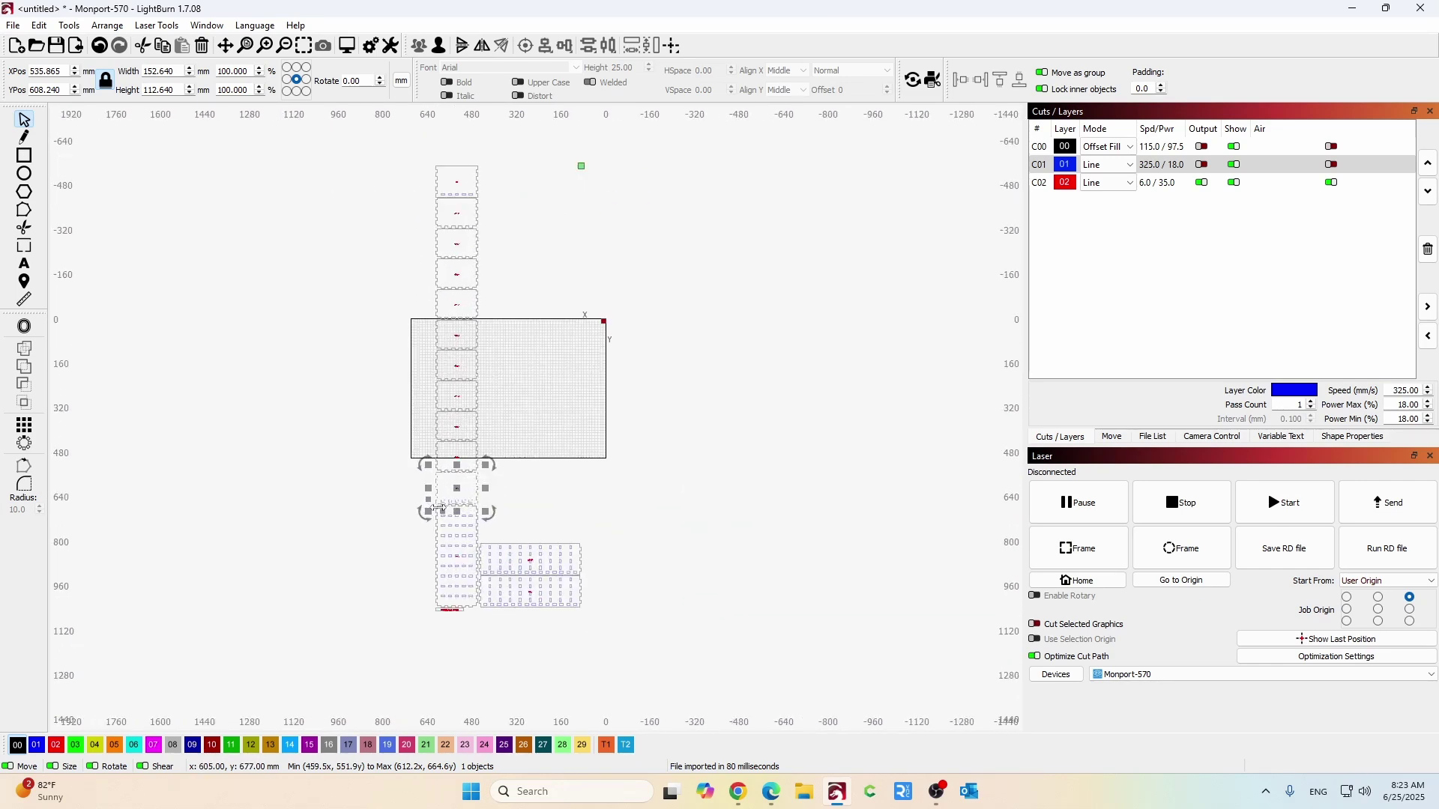
{"action": "scroll", "coordinate": [440, 508], "scroll_direction": "up", "scroll_amount": 3}
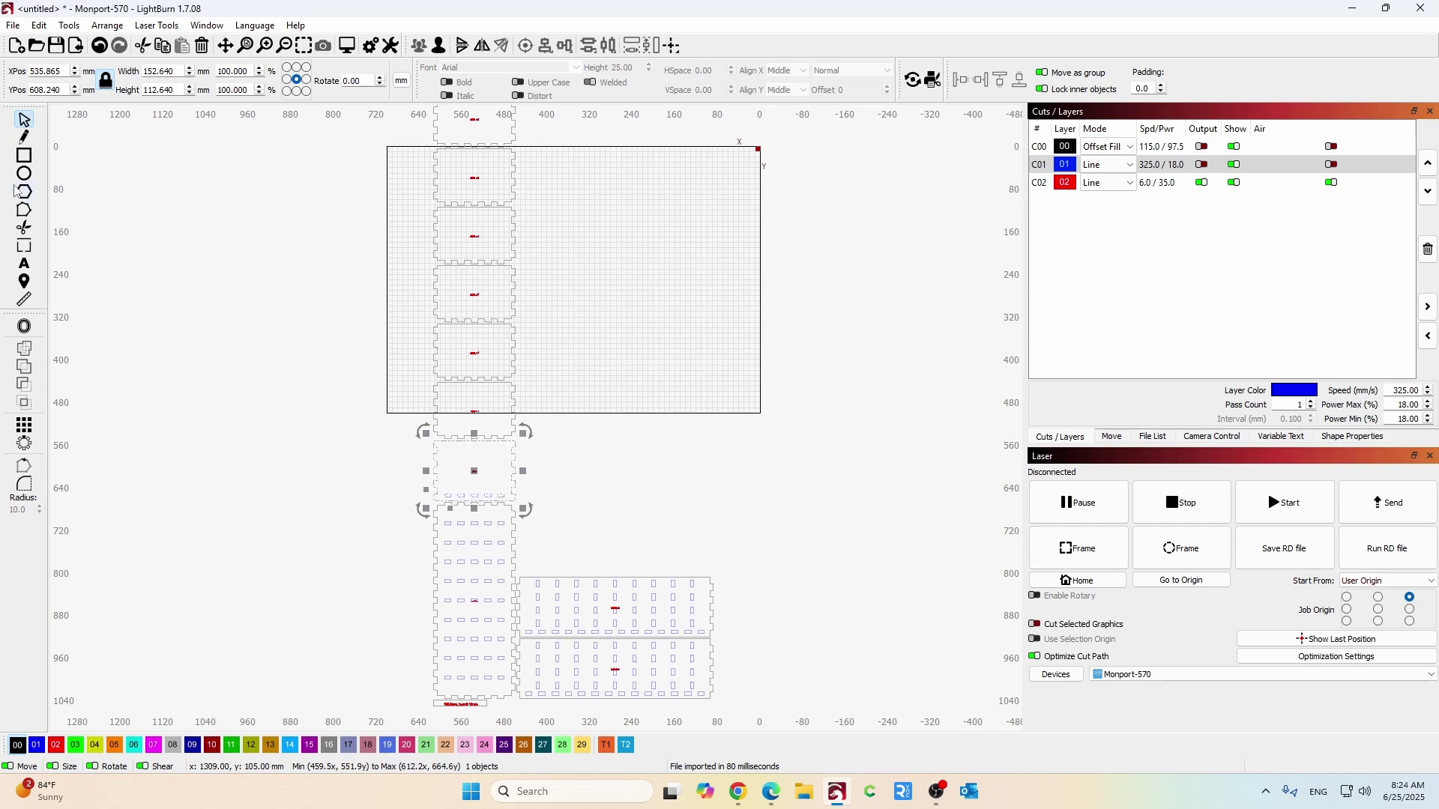
{"action": "left_click", "coordinate": [24, 156]}
{"action": "scroll", "coordinate": [100, 312], "scroll_direction": "down", "scroll_amount": 4}
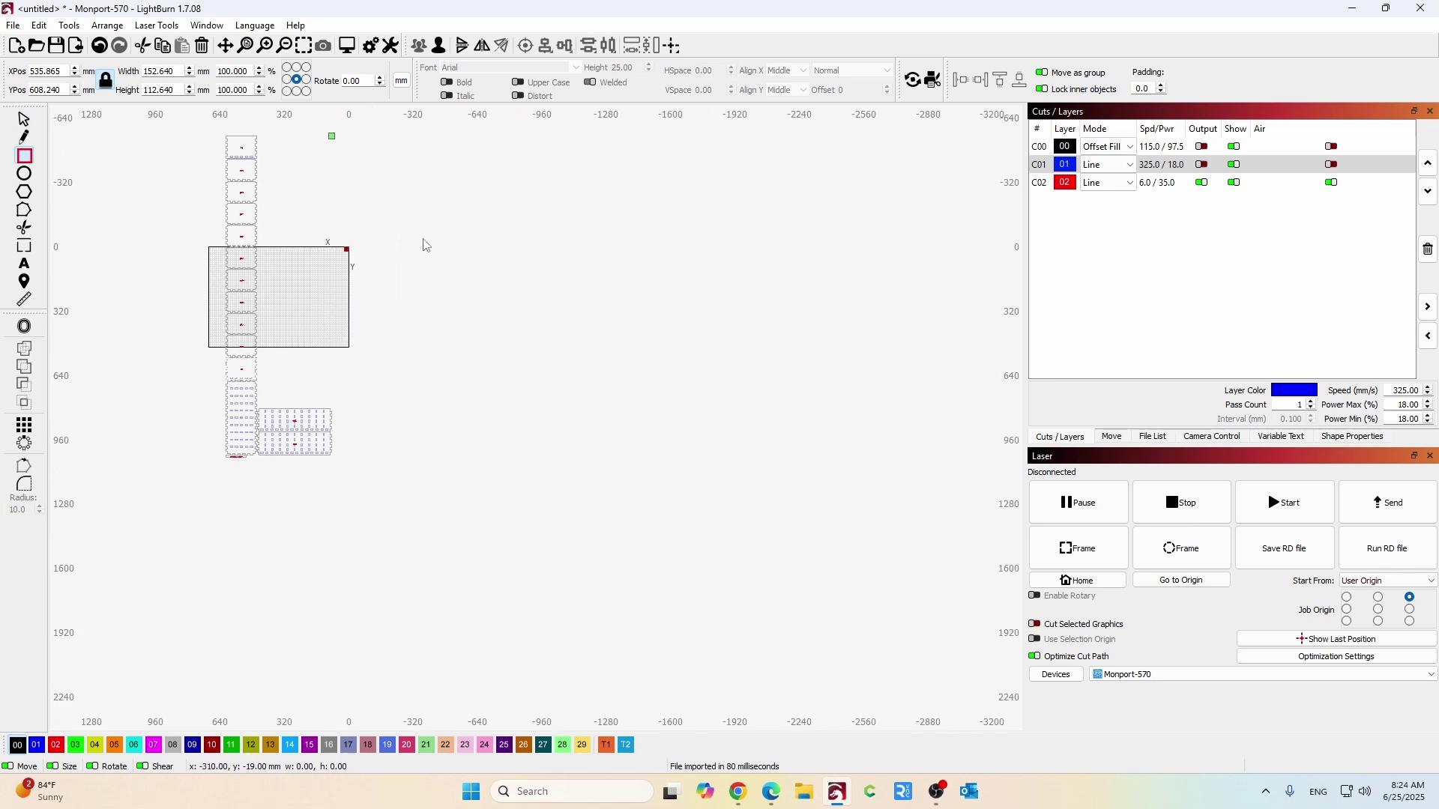
{"action": "left_click_drag", "start_coordinate": [456, 272], "coordinate": [740, 395]}
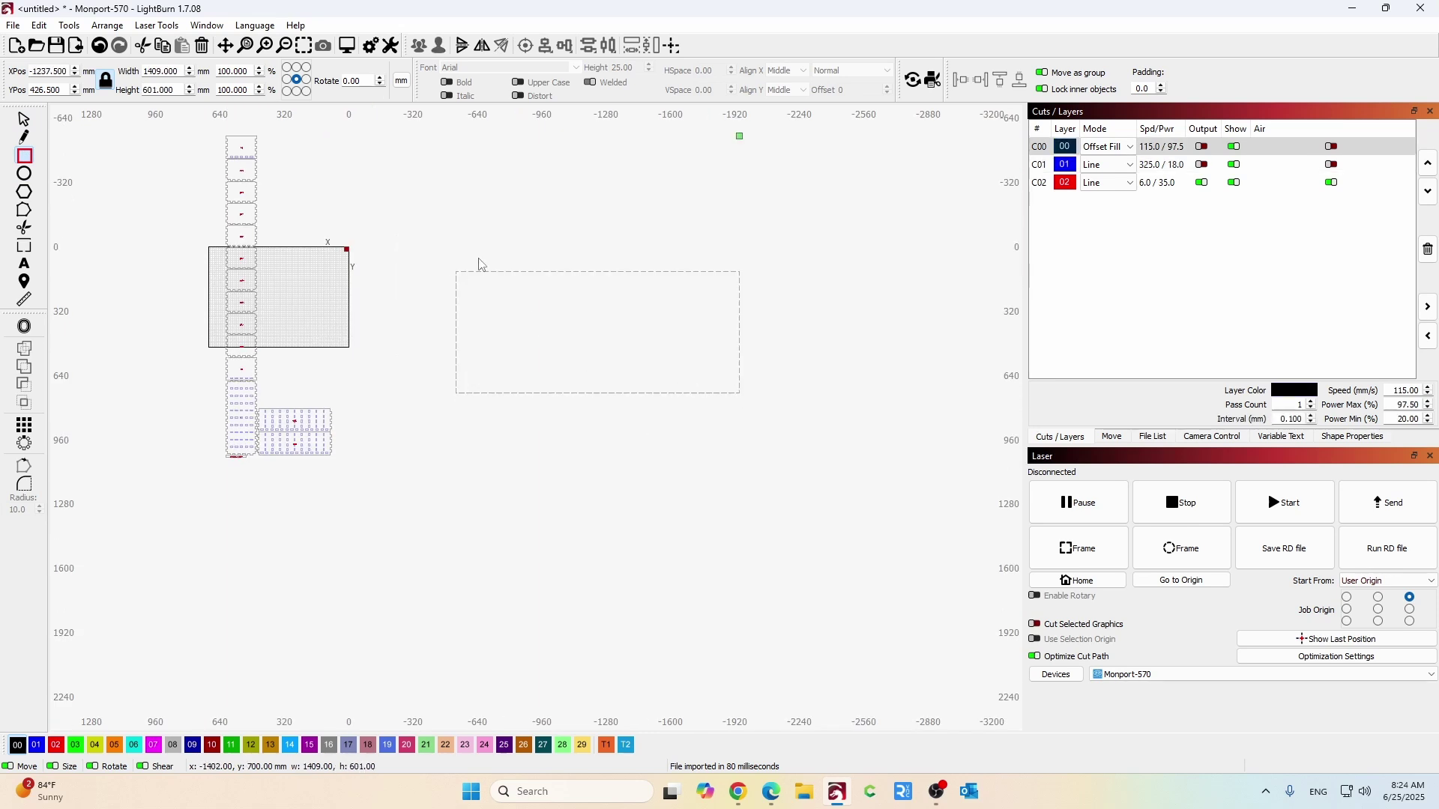
Set the rectangle's height to 500 mm and its width to 670 mm with the aspect ratio unlocked.
{"action": "left_click", "coordinate": [179, 91]}
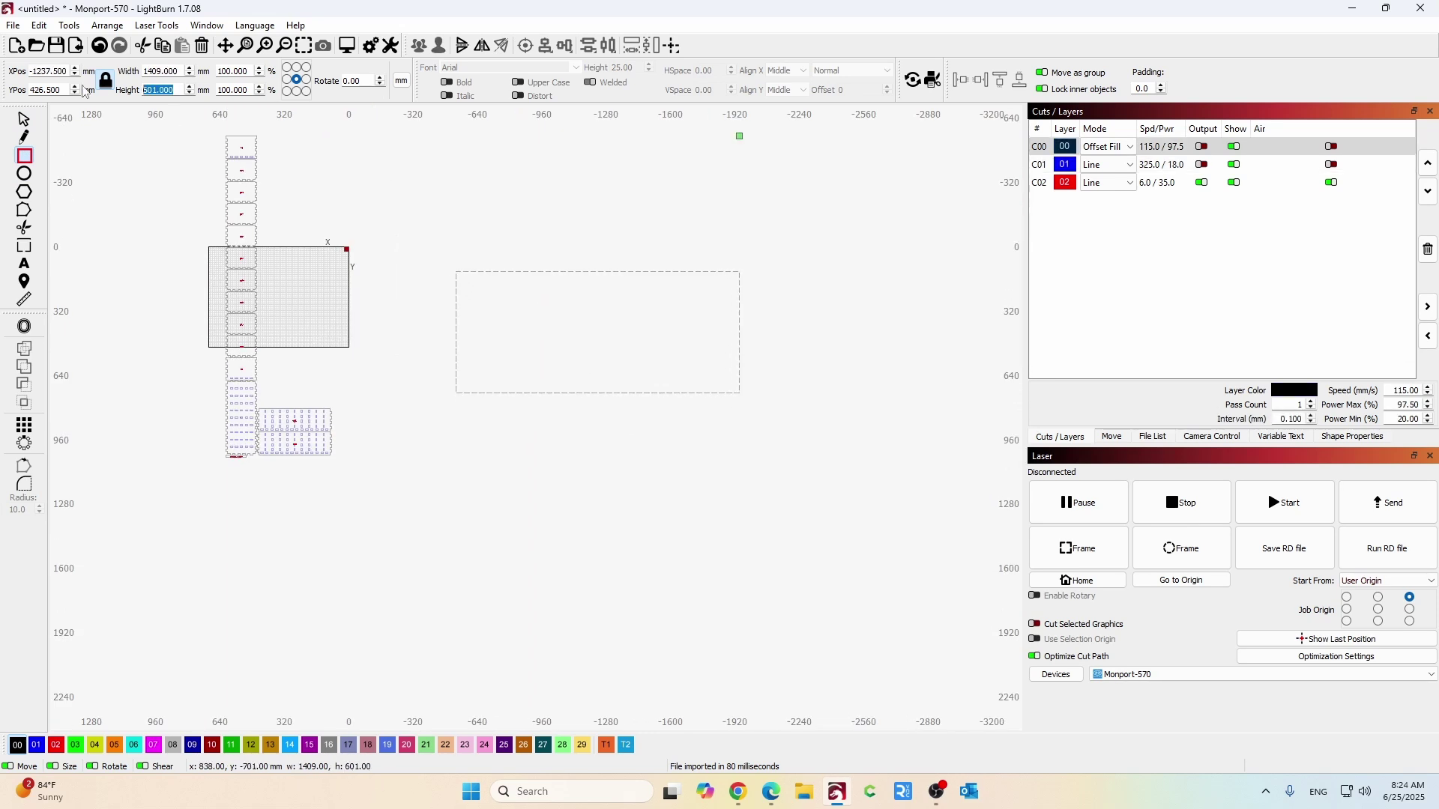
{"action": "type", "text": "500"}
{"action": "left_click", "coordinate": [180, 72]}
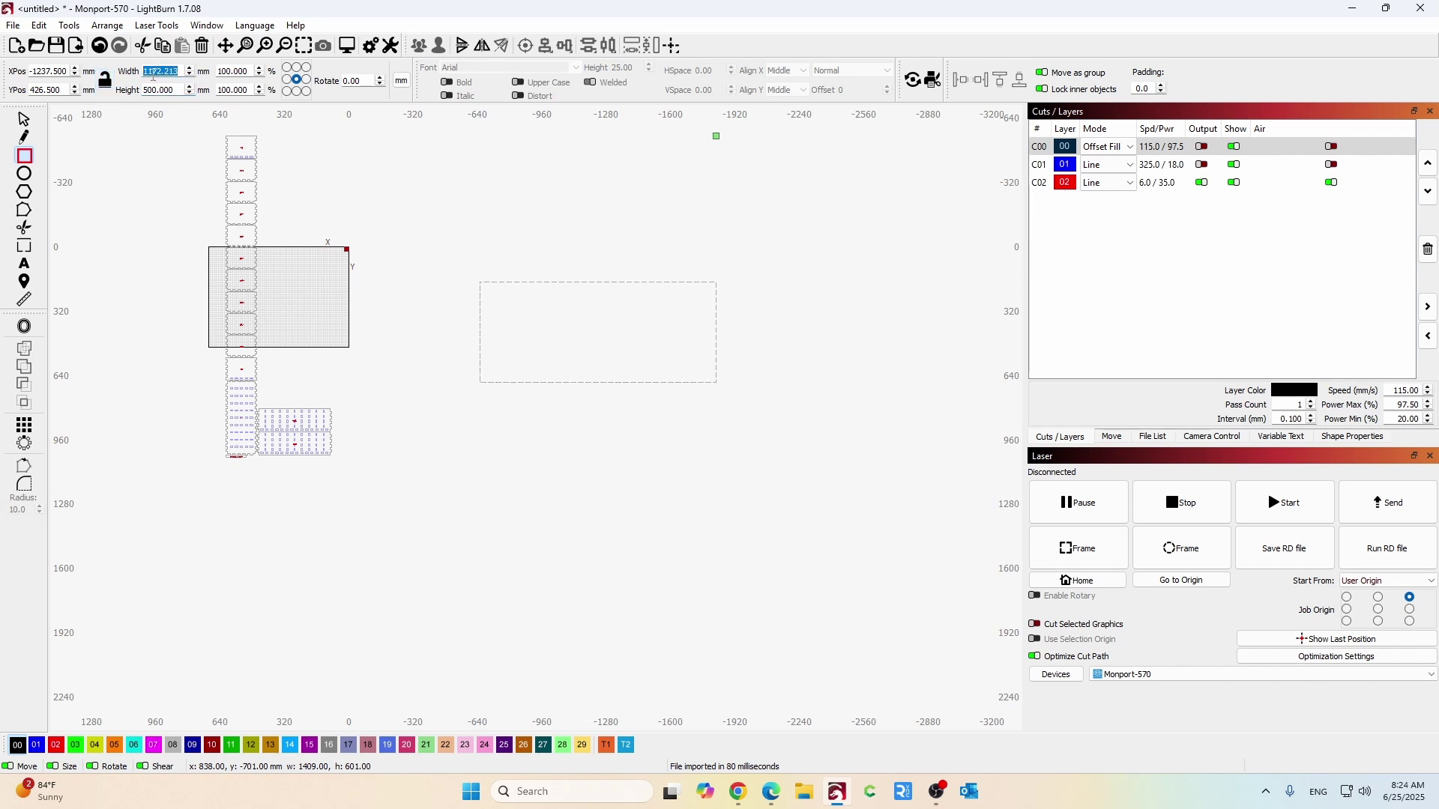
{"action": "type", "text": "670.000"}
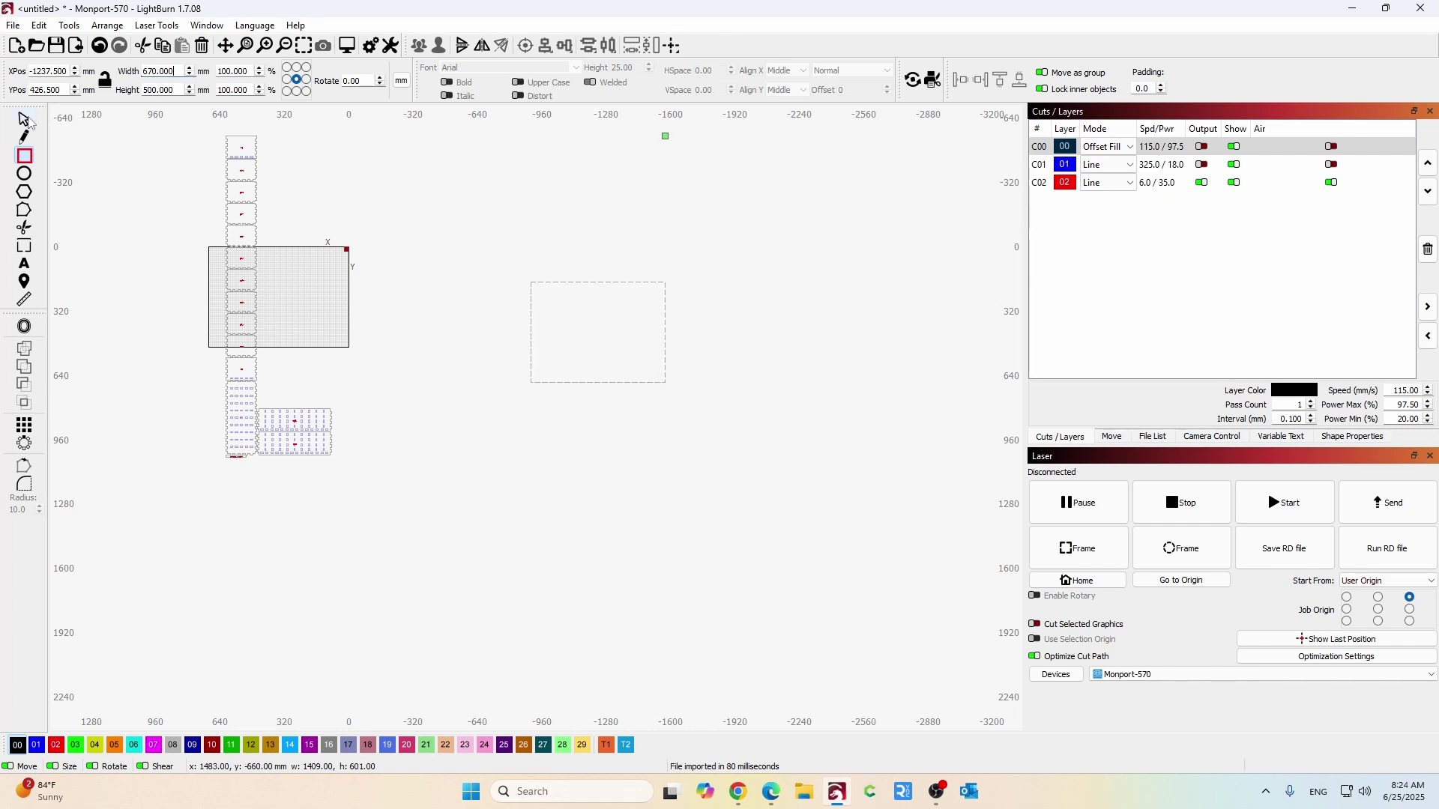
Assign the rectangle to tool layer T2 and move it over the work area.
{"action": "left_click", "coordinate": [630, 747]}
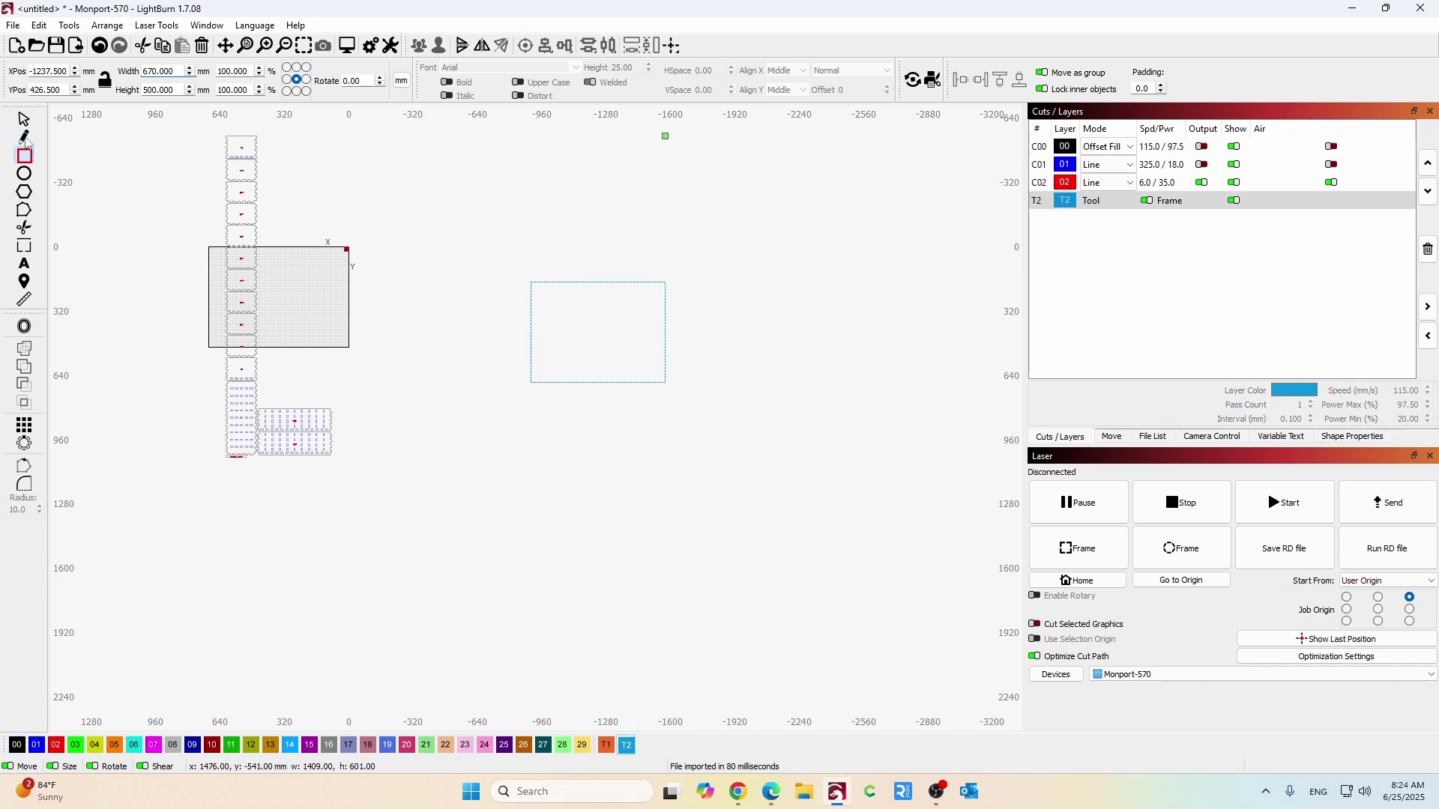
{"action": "key", "text": "Escape"}
{"action": "left_click_drag", "start_coordinate": [594, 331], "coordinate": [279, 305]}
{"action": "scroll", "coordinate": [184, 285], "scroll_direction": "up", "scroll_amount": 5}
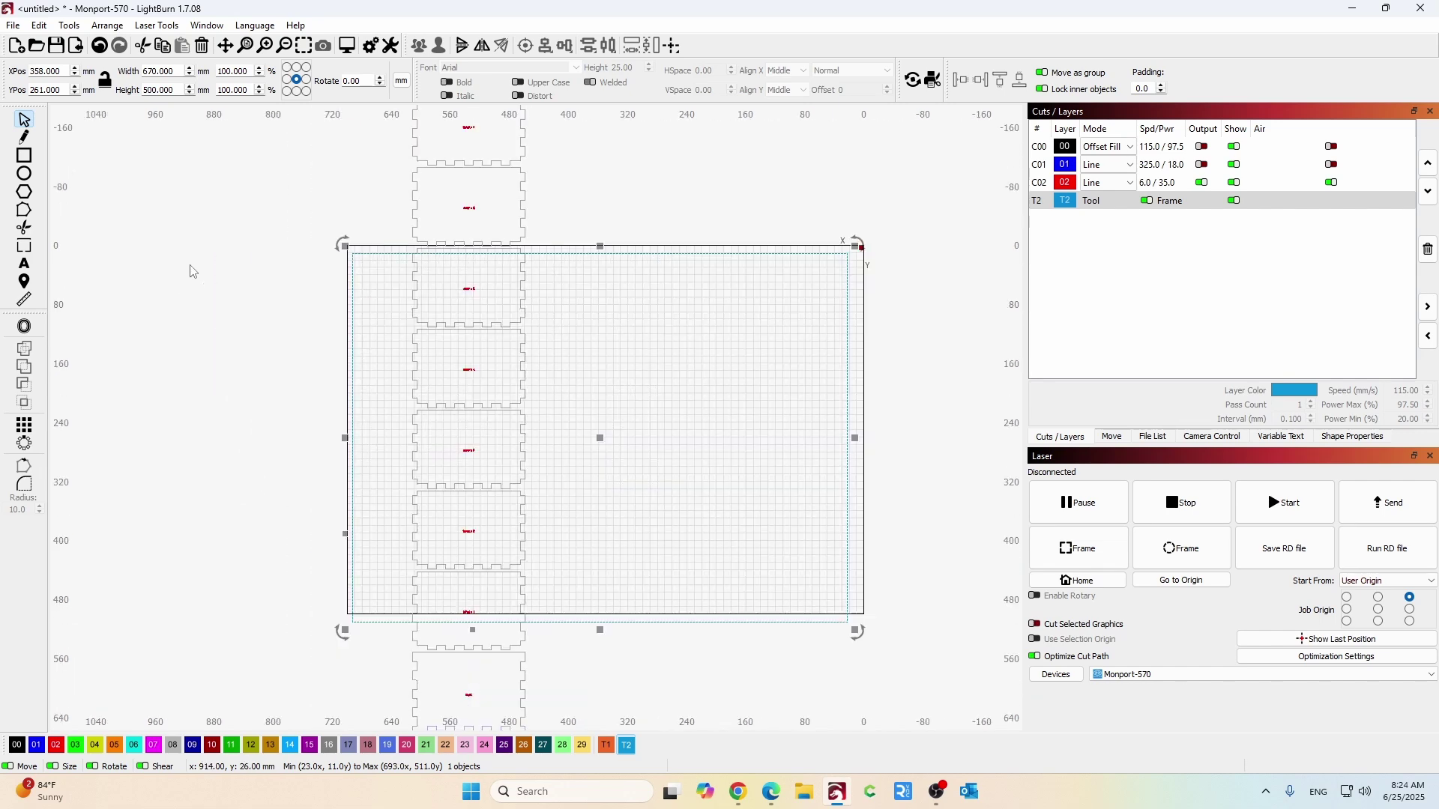
{"action": "scroll", "coordinate": [770, 275], "scroll_direction": "up", "scroll_amount": 3}
{"action": "scroll", "coordinate": [777, 285], "scroll_direction": "down", "scroll_amount": 3}
{"action": "scroll", "coordinate": [794, 255], "scroll_direction": "up", "scroll_amount": 3}
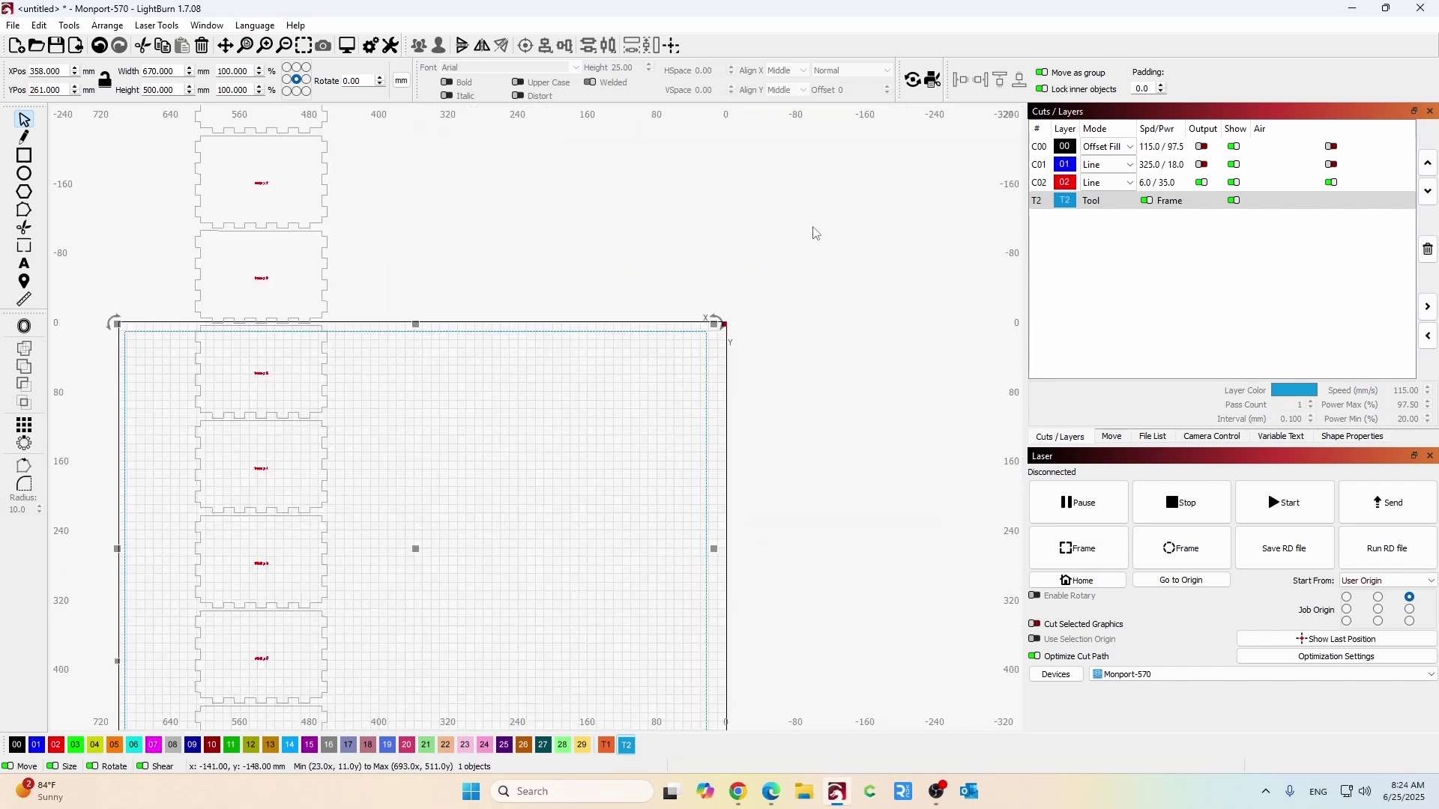
{"action": "scroll", "coordinate": [700, 341], "scroll_direction": "up", "scroll_amount": 2}
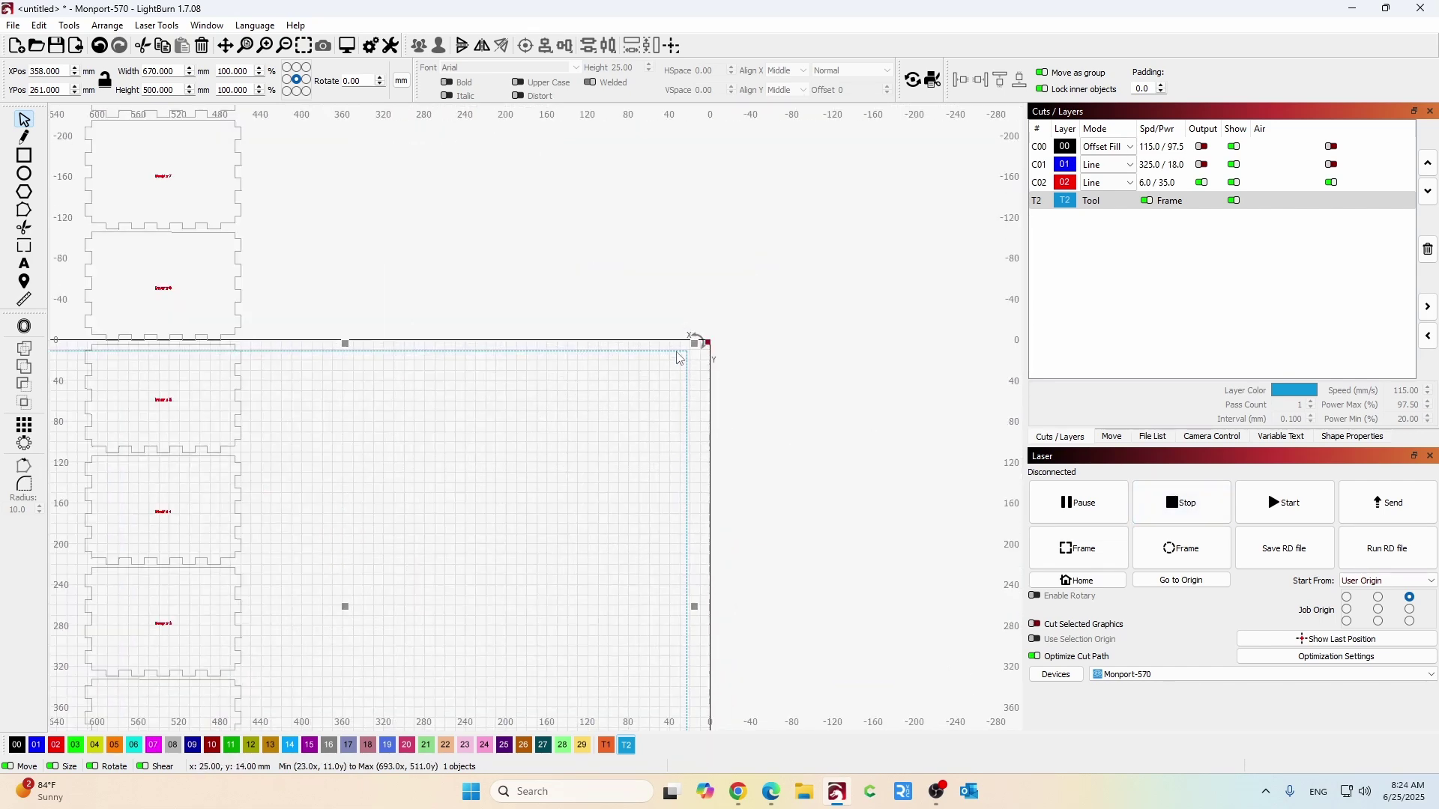
Align the rectangle's upper-right corner with the work area's origin at X 0, Y 0 and clear the selection.
{"action": "left_click_drag", "start_coordinate": [686, 360], "coordinate": [711, 349]}
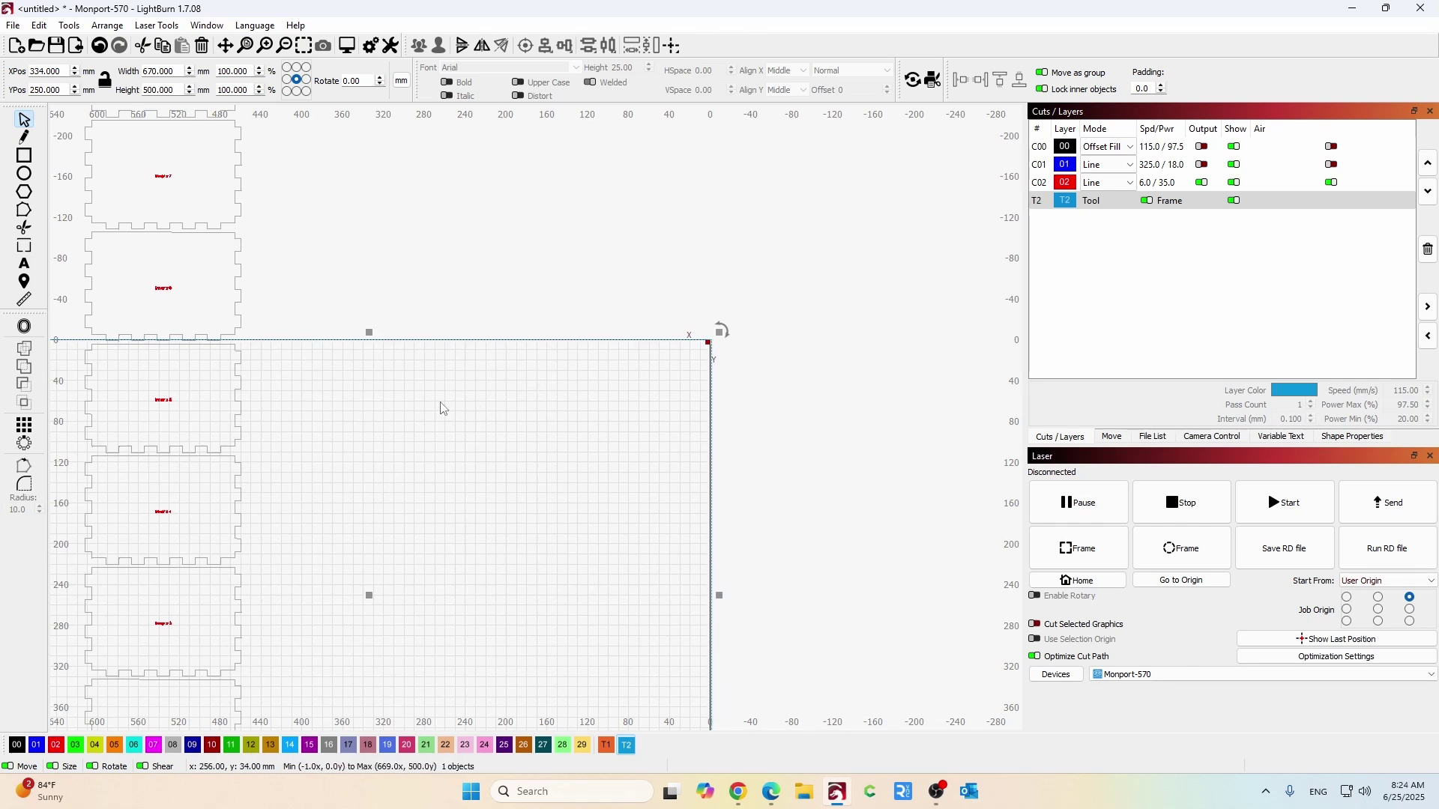
{"action": "scroll", "coordinate": [491, 481], "scroll_direction": "down", "scroll_amount": 4}
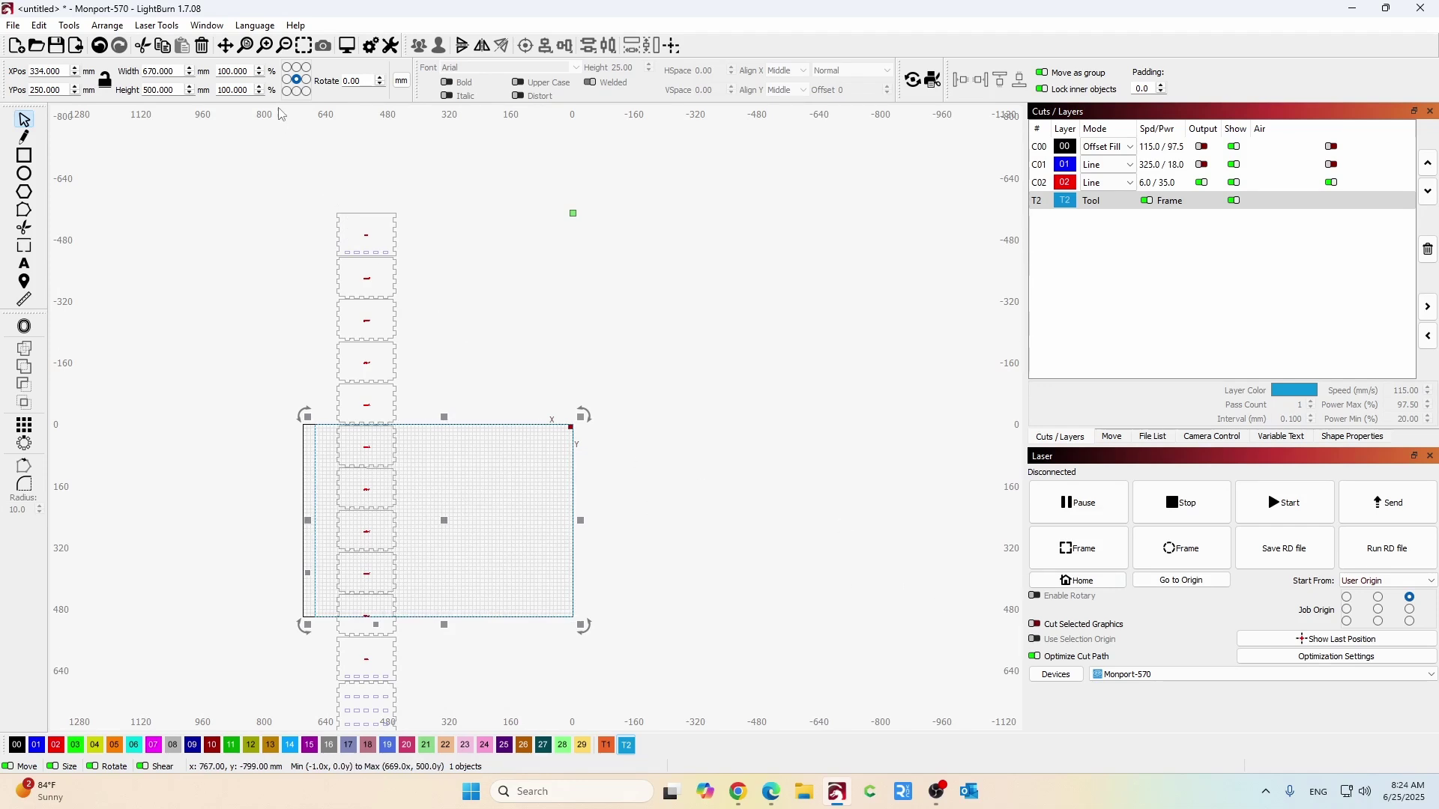
{"action": "left_click", "coordinate": [307, 68]}
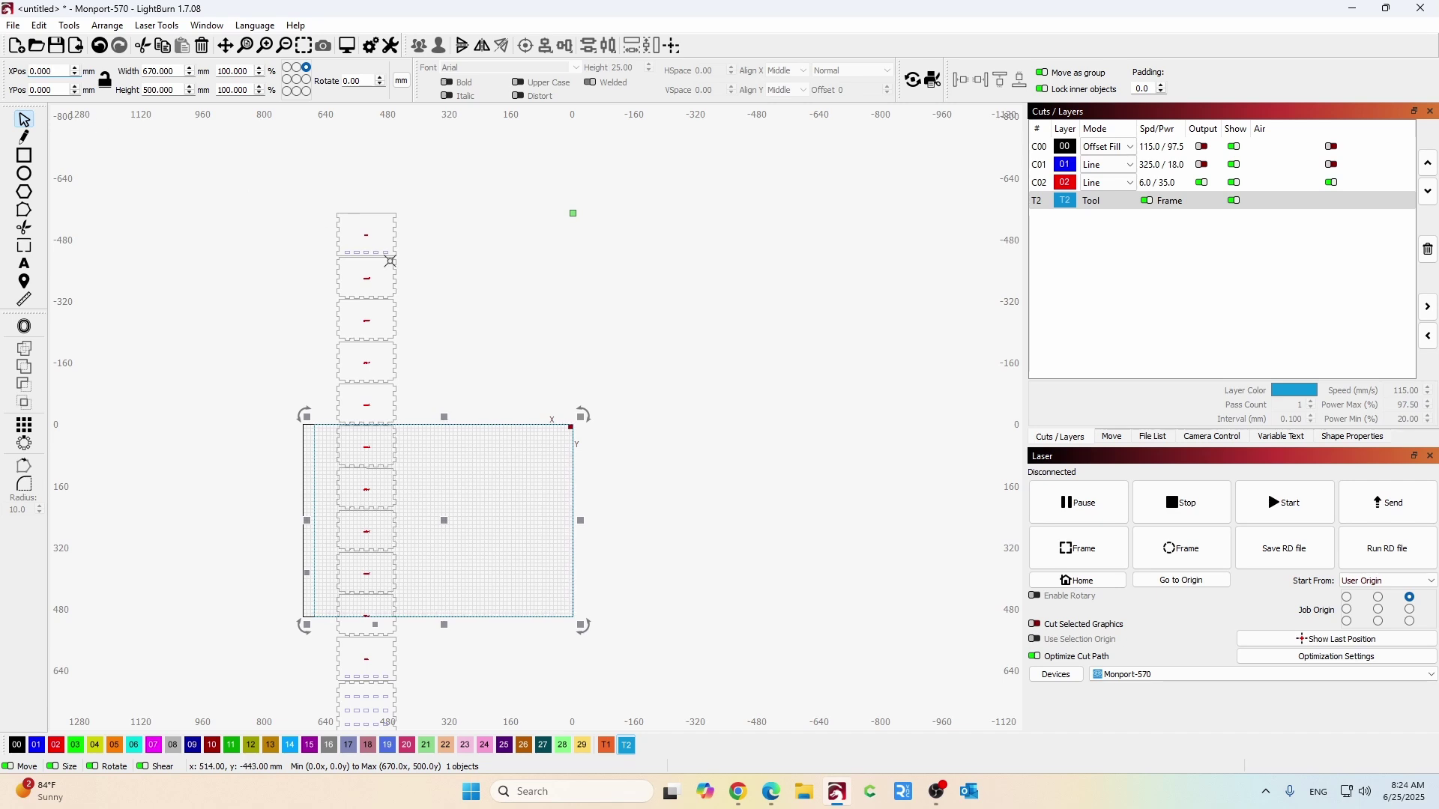
{"action": "left_click", "coordinate": [482, 297]}
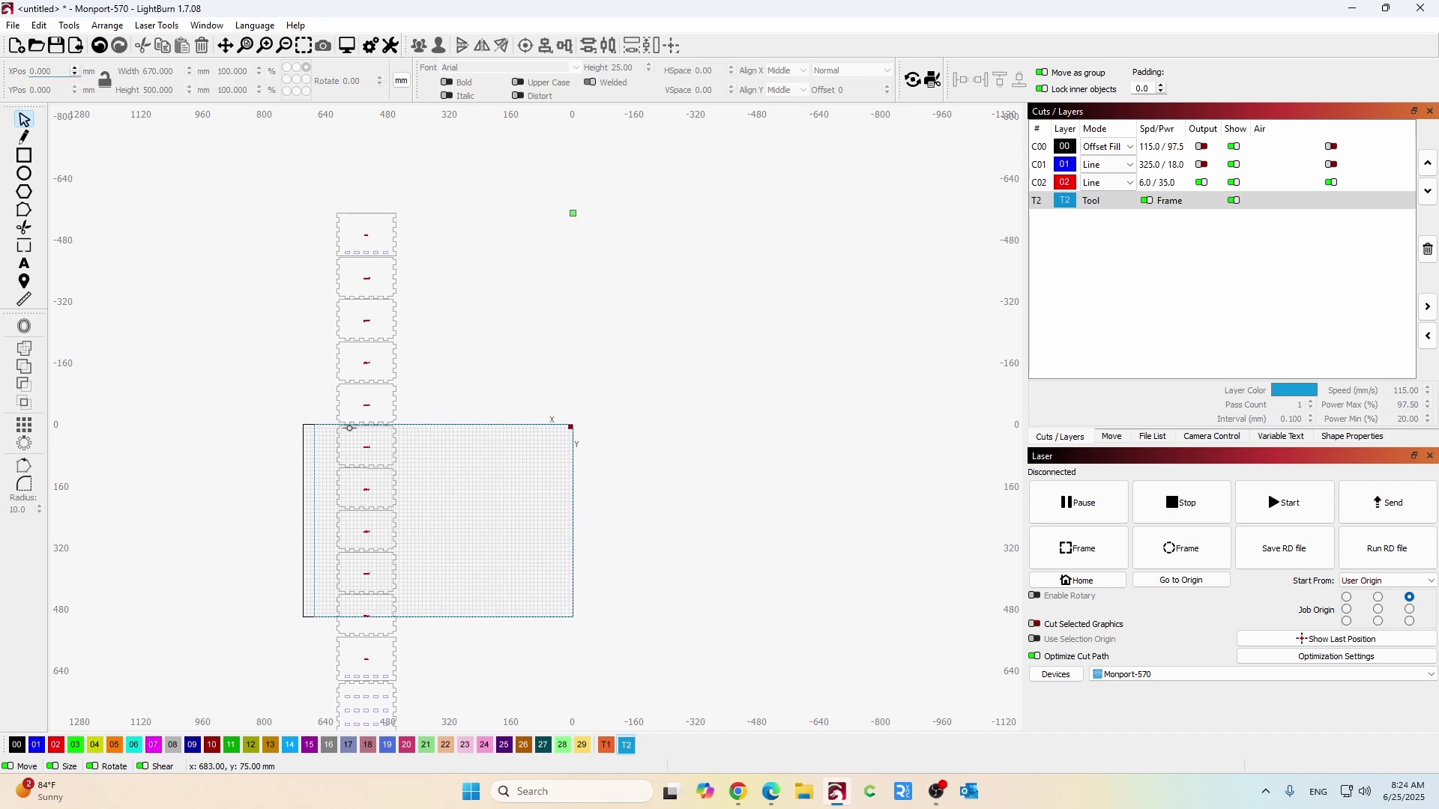
Move the right side and left side panels into the frame, stacked in its lower-right corner.
{"action": "scroll", "coordinate": [350, 428], "scroll_direction": "down", "scroll_amount": 5}
{"action": "scroll", "coordinate": [447, 575], "scroll_direction": "up", "scroll_amount": 4}
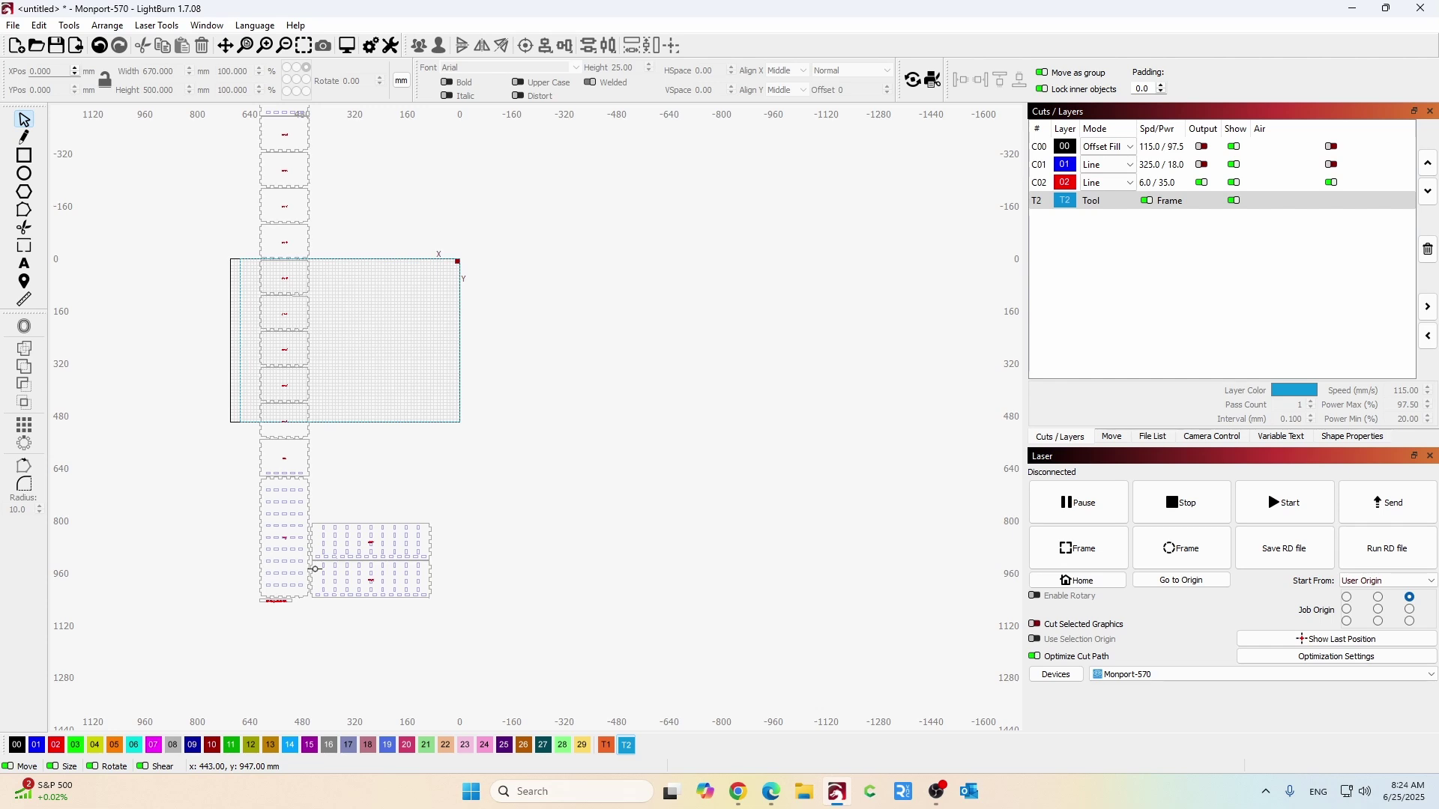
{"action": "scroll", "coordinate": [332, 405], "scroll_direction": "up", "scroll_amount": 3}
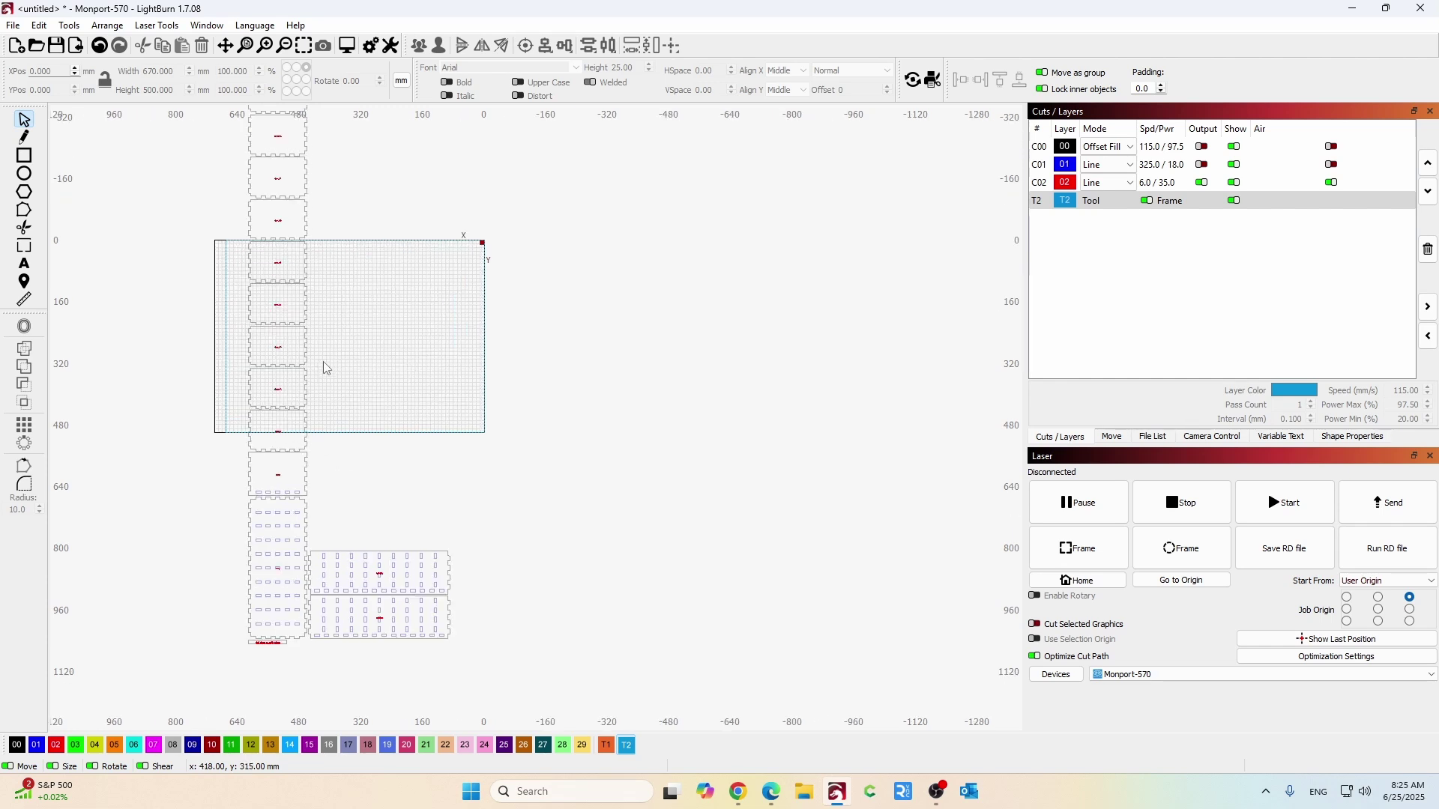
{"action": "scroll", "coordinate": [389, 549], "scroll_direction": "down", "scroll_amount": 1}
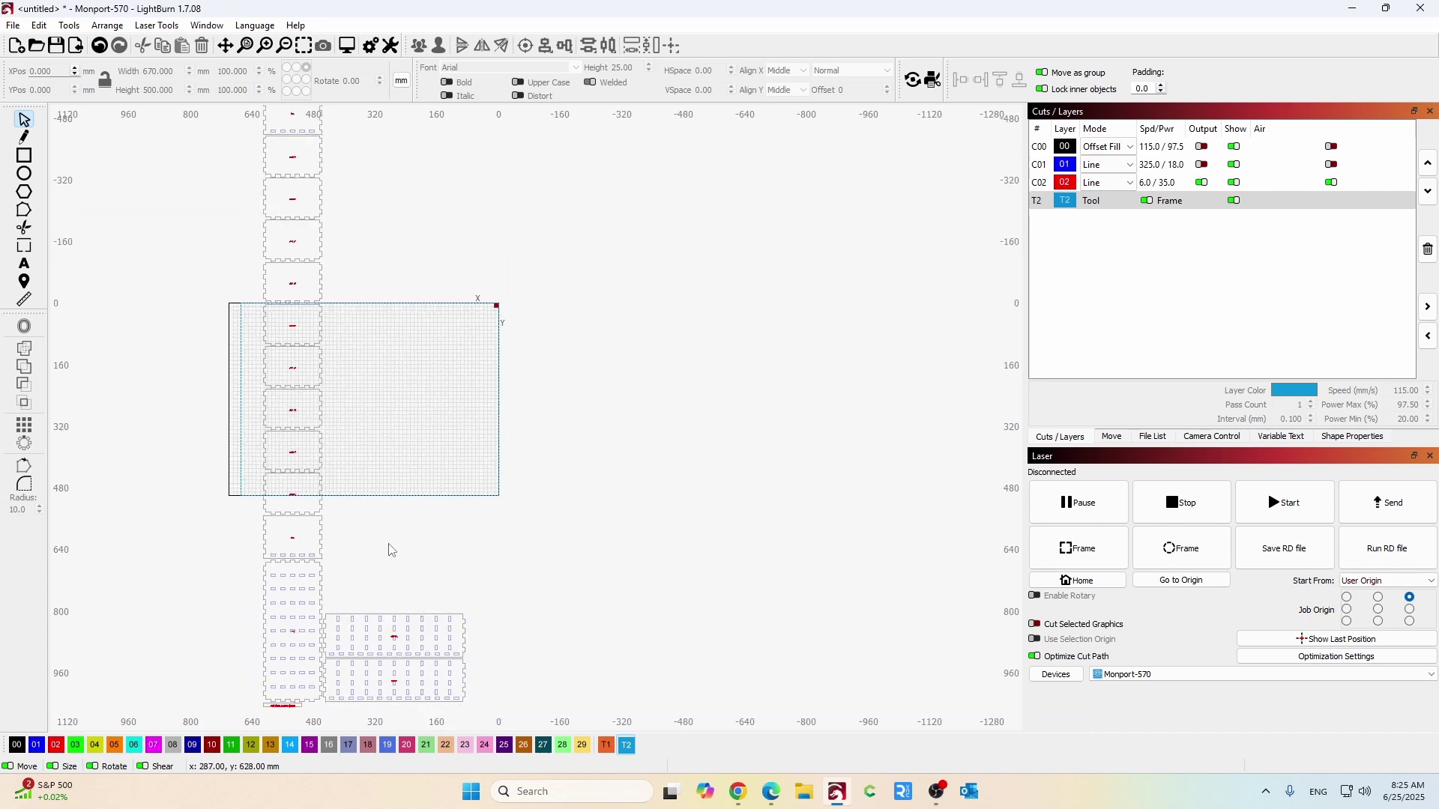
{"action": "scroll", "coordinate": [389, 550], "scroll_direction": "down", "scroll_amount": 2}
{"action": "scroll", "coordinate": [397, 588], "scroll_direction": "up", "scroll_amount": 2}
{"action": "scroll", "coordinate": [397, 588], "scroll_direction": "up", "scroll_amount": 1}
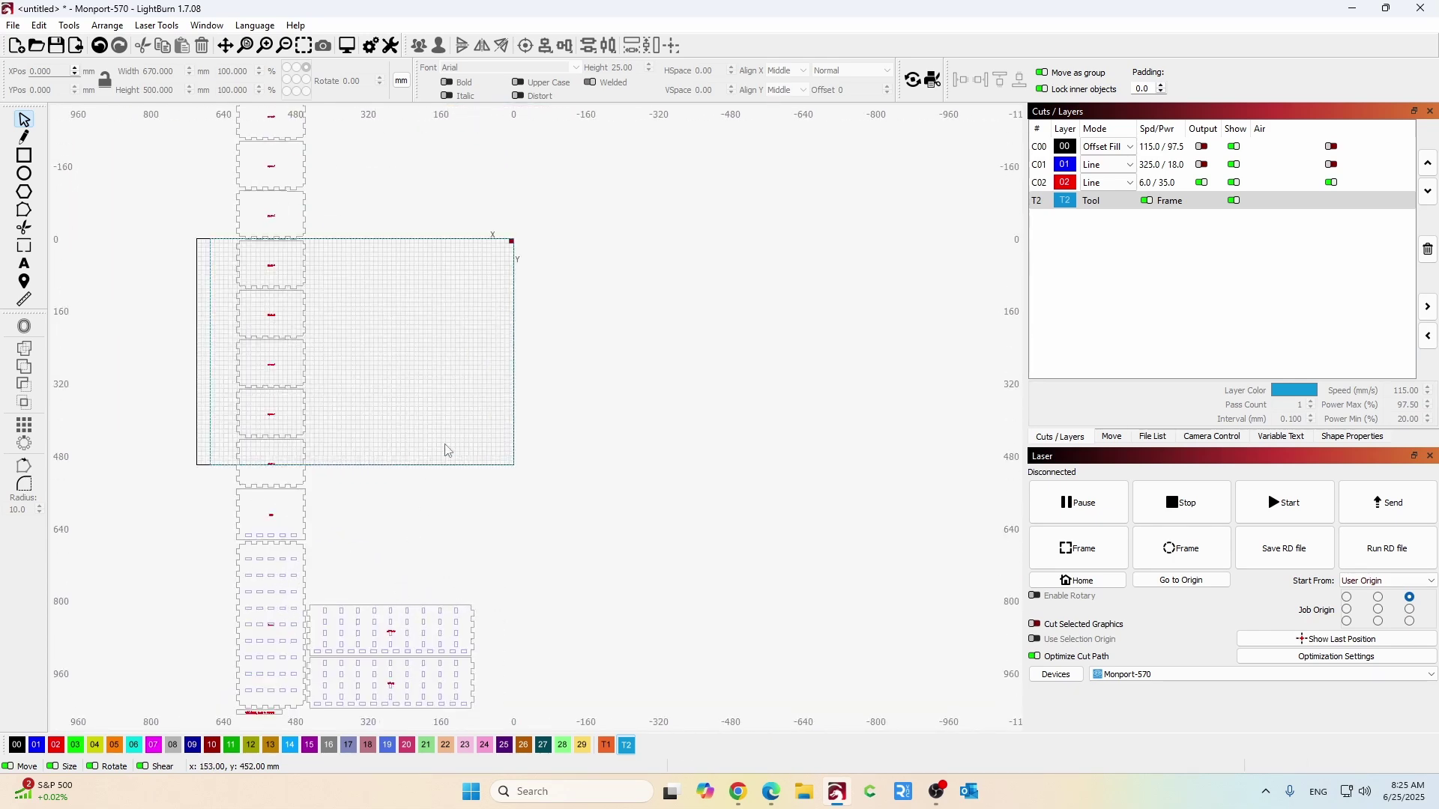
{"action": "left_click", "coordinate": [356, 604]}
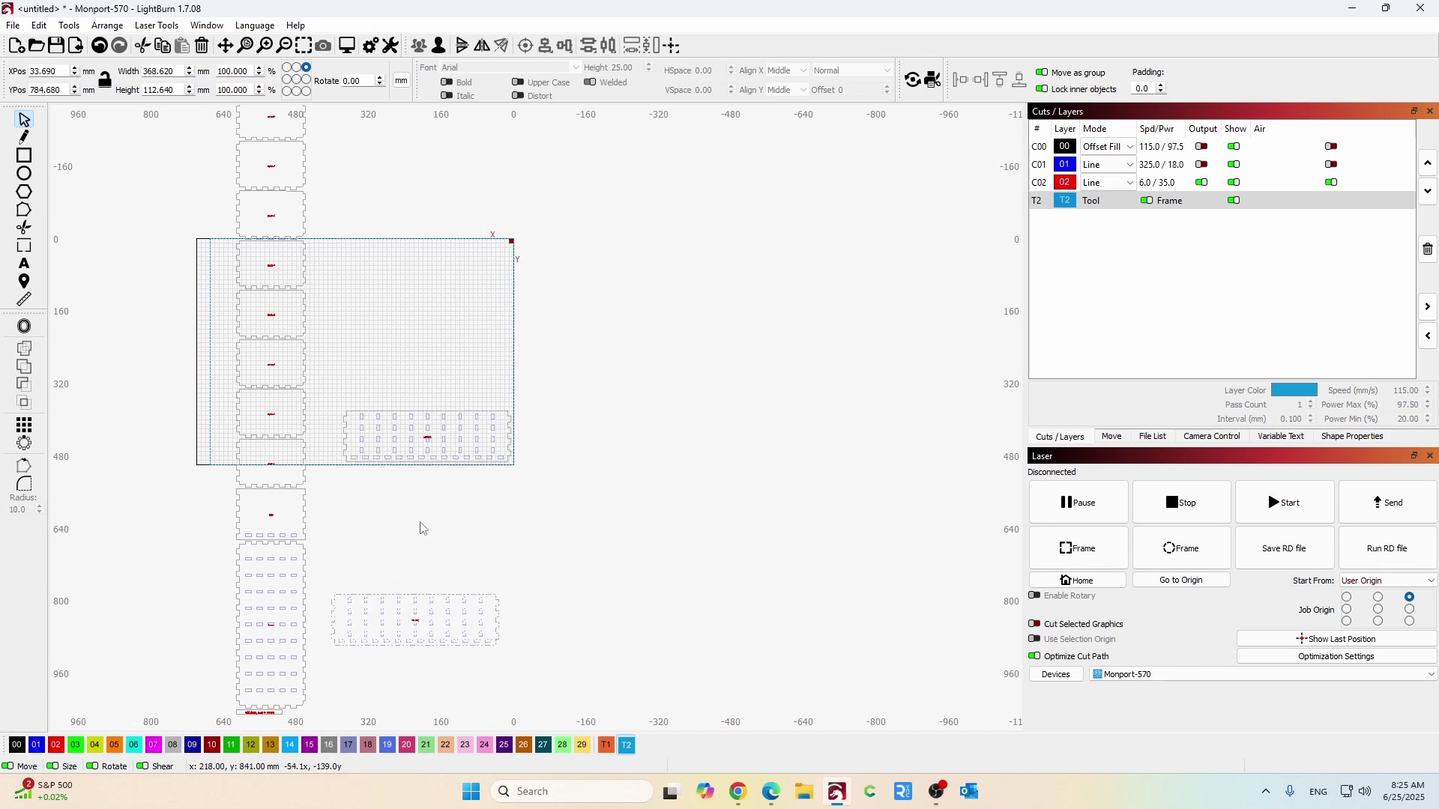
{"action": "left_click_drag", "start_coordinate": [431, 391], "coordinate": [429, 391]}
{"action": "scroll", "coordinate": [428, 397], "scroll_direction": "up", "scroll_amount": 10}
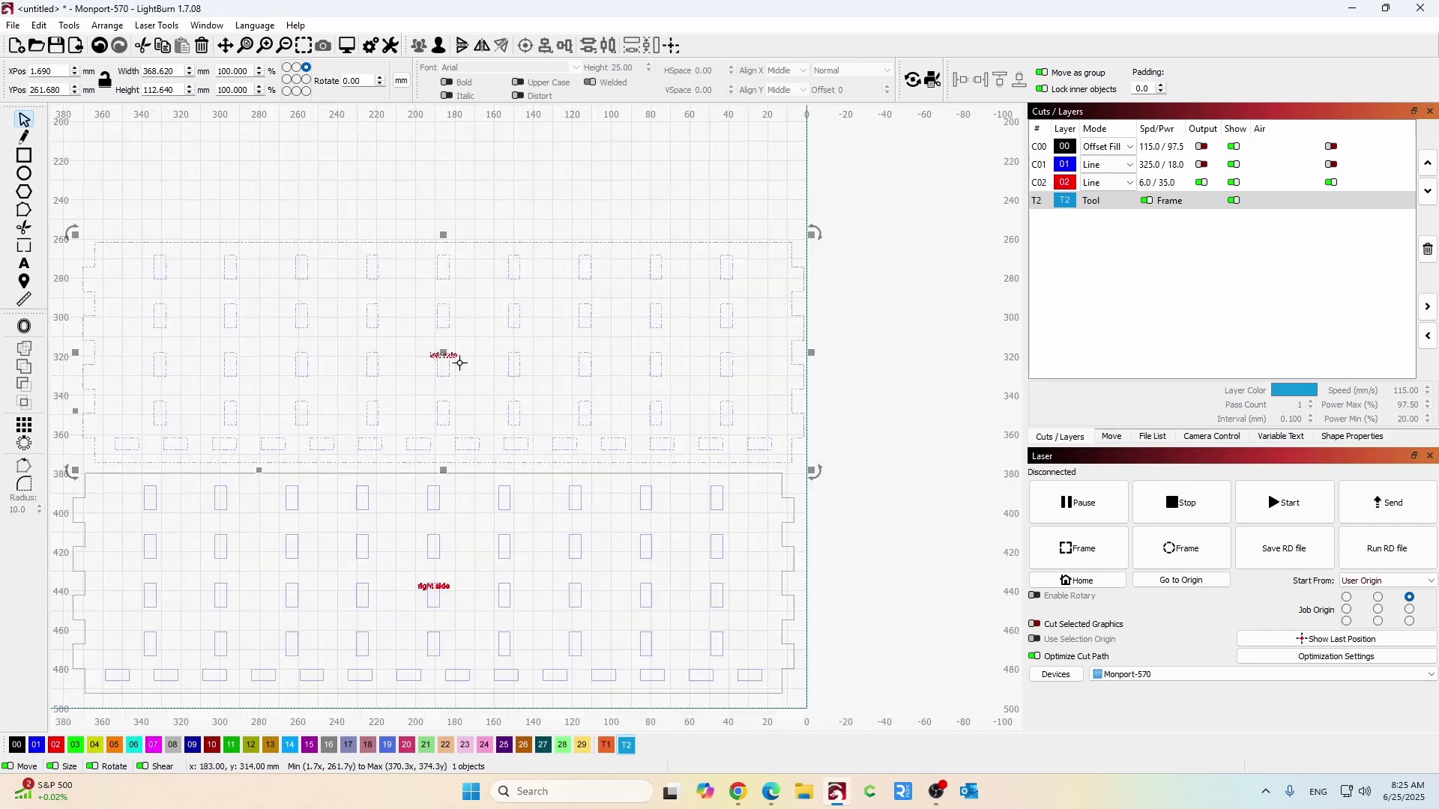
Move the front and back panels into the frame, stacked above the side panels along its right edge.
{"action": "scroll", "coordinate": [600, 525], "scroll_direction": "down", "scroll_amount": 14}
{"action": "scroll", "coordinate": [534, 663], "scroll_direction": "up", "scroll_amount": 3}
{"action": "left_click_drag", "start_coordinate": [480, 606], "coordinate": [851, 341]}
{"action": "scroll", "coordinate": [592, 339], "scroll_direction": "up", "scroll_amount": 8}
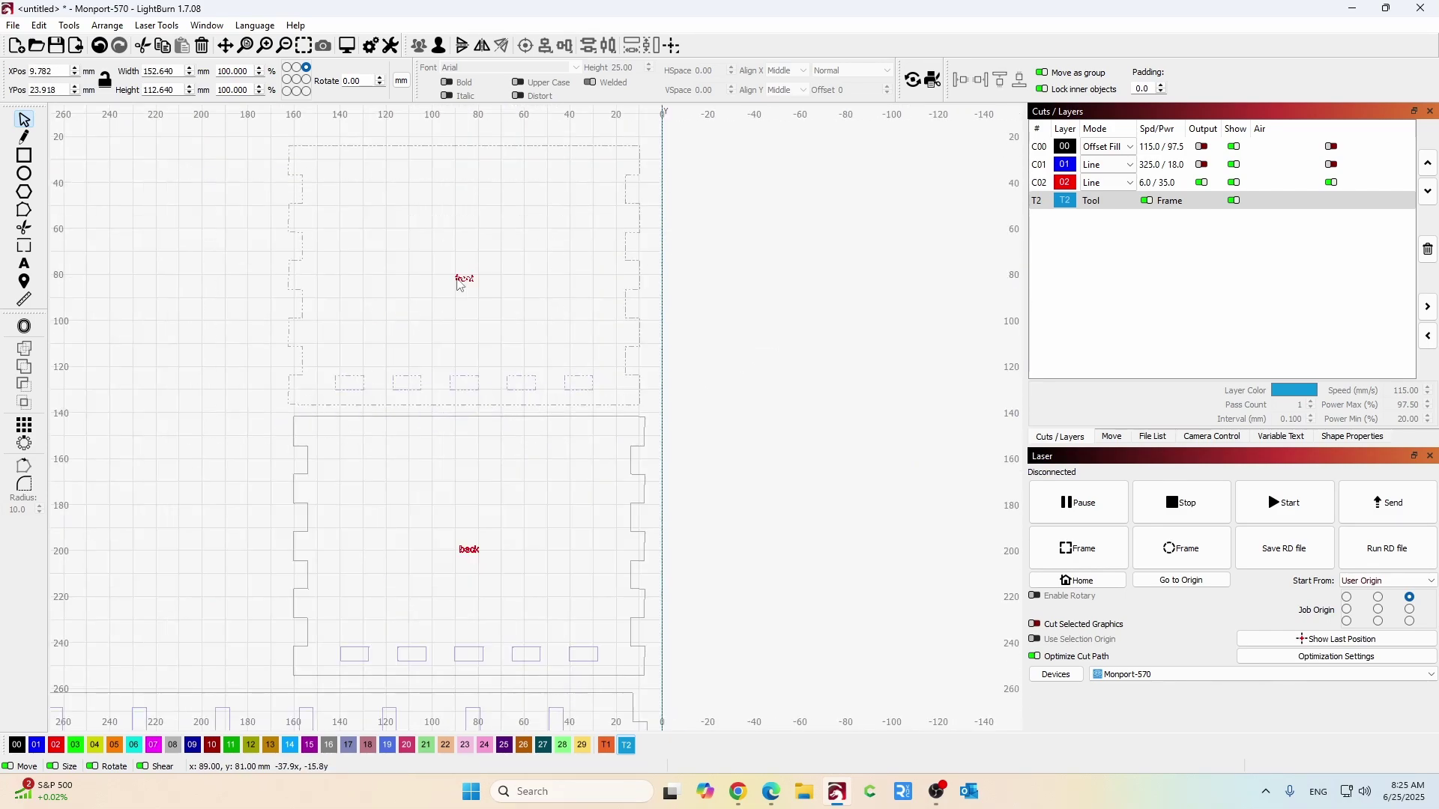
{"action": "left_click", "coordinate": [588, 299]}
{"action": "scroll", "coordinate": [588, 299], "scroll_direction": "up", "scroll_amount": 1}
Set the large slotted panel aside and arrange inner divider panels beside the front, back and side panels.
{"action": "scroll", "coordinate": [587, 299], "scroll_direction": "down", "scroll_amount": 5}
{"action": "left_click_drag", "start_coordinate": [588, 299], "coordinate": [629, 428]}
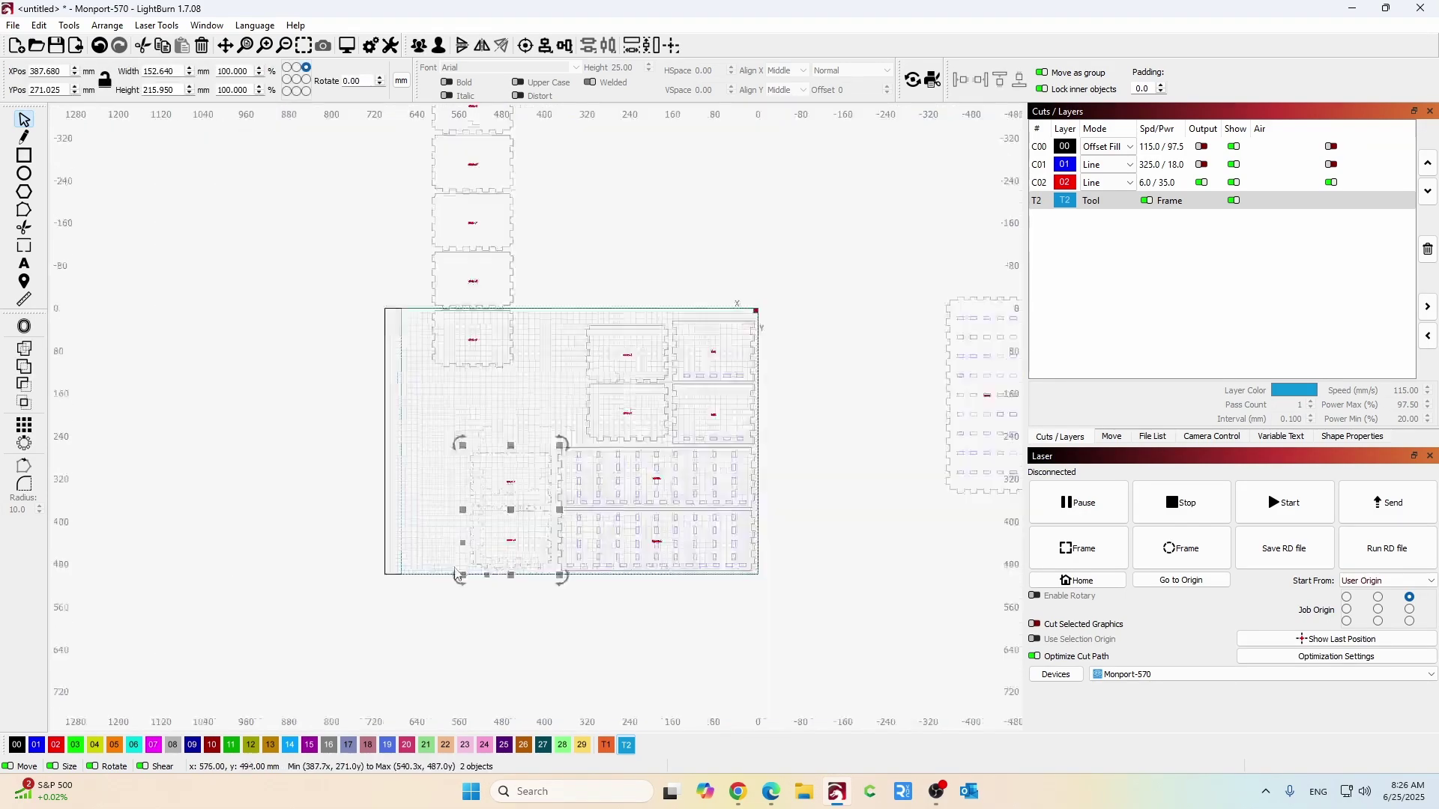
{"action": "scroll", "coordinate": [629, 427], "scroll_direction": "up", "scroll_amount": 1}
{"action": "scroll", "coordinate": [470, 234], "scroll_direction": "up", "scroll_amount": 3}
Fit the remaining inner dividers into the frame, placing one rotated 90 degrees in the lower-left space.
{"action": "left_click", "coordinate": [690, 432]}
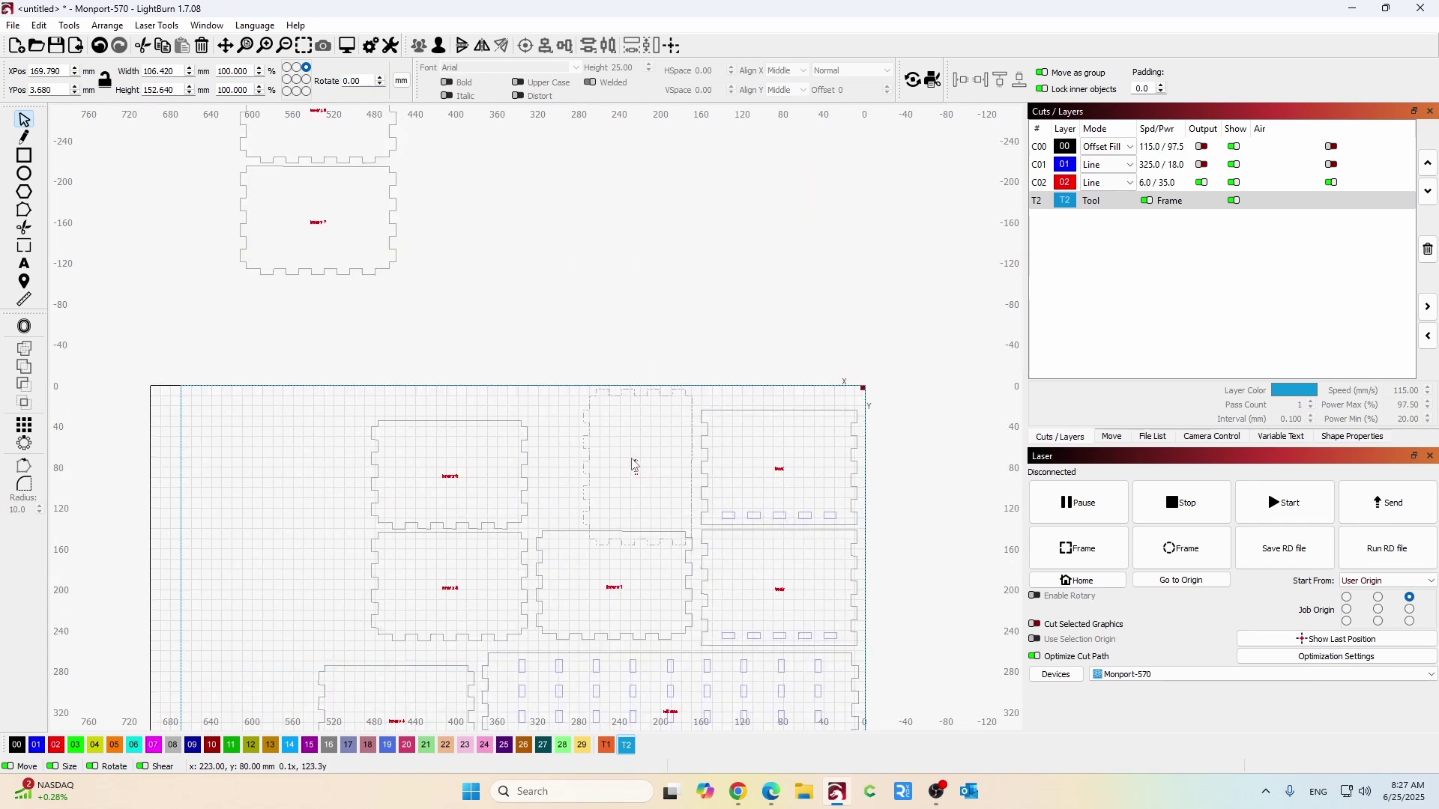
{"action": "scroll", "coordinate": [443, 148], "scroll_direction": "down", "scroll_amount": 4}
{"action": "left_click_drag", "start_coordinate": [899, 562], "coordinate": [739, 299]}
{"action": "scroll", "coordinate": [524, 337], "scroll_direction": "up", "scroll_amount": 3}
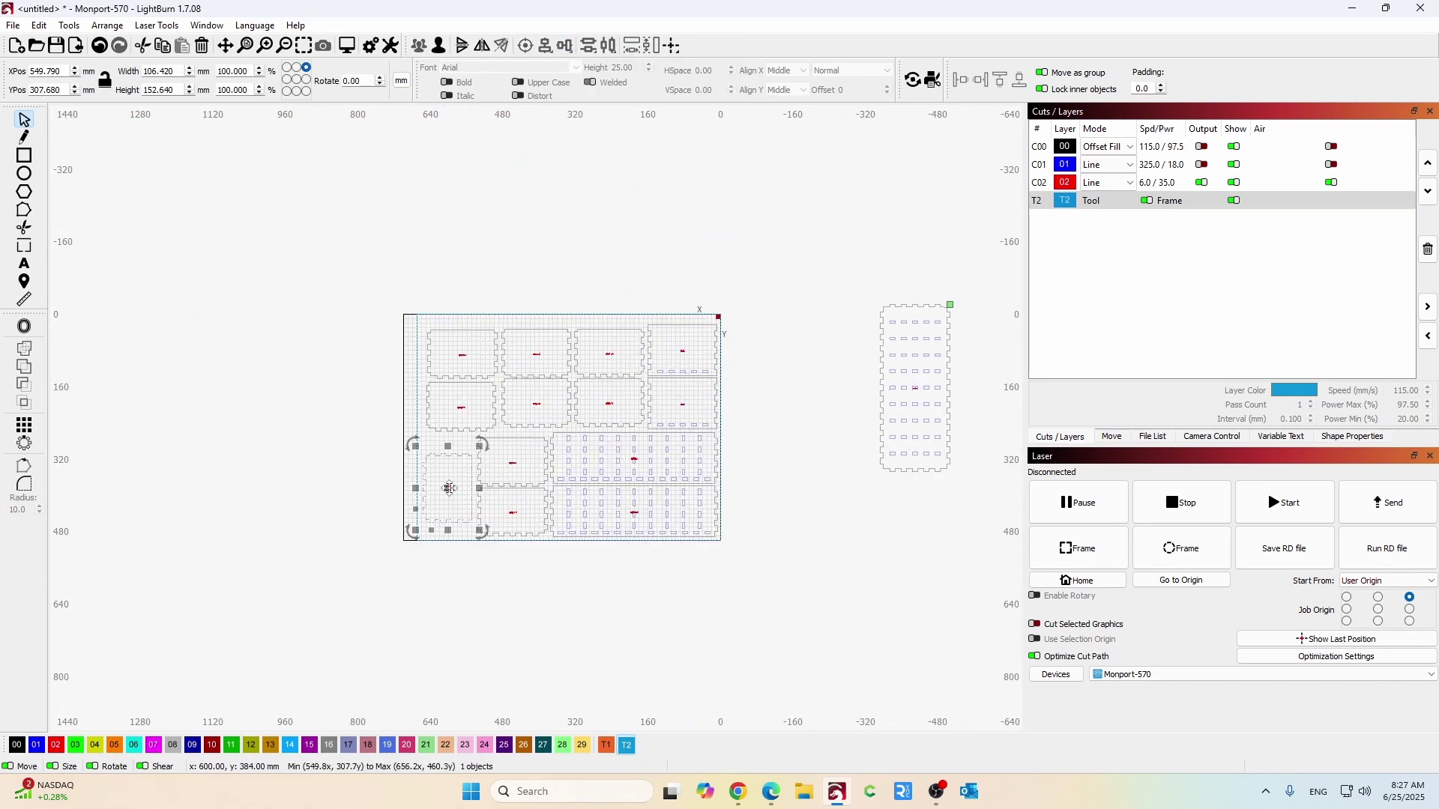
Move the large slotted panel closer to the work area, just outside its right edge.
{"action": "scroll", "coordinate": [795, 452], "scroll_direction": "down", "scroll_amount": 5}
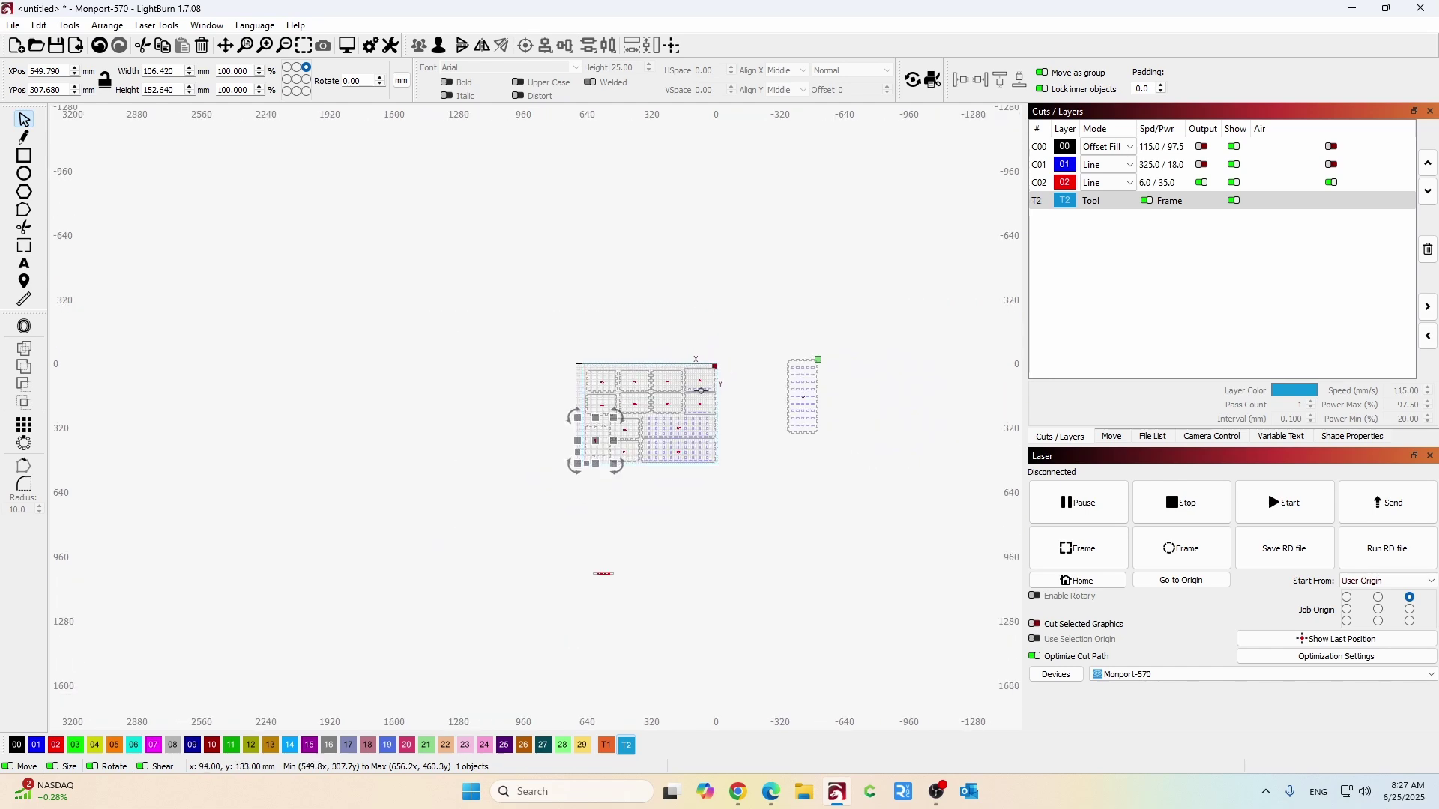
{"action": "scroll", "coordinate": [883, 531], "scroll_direction": "up", "scroll_amount": 6}
{"action": "left_click", "coordinate": [825, 416]}
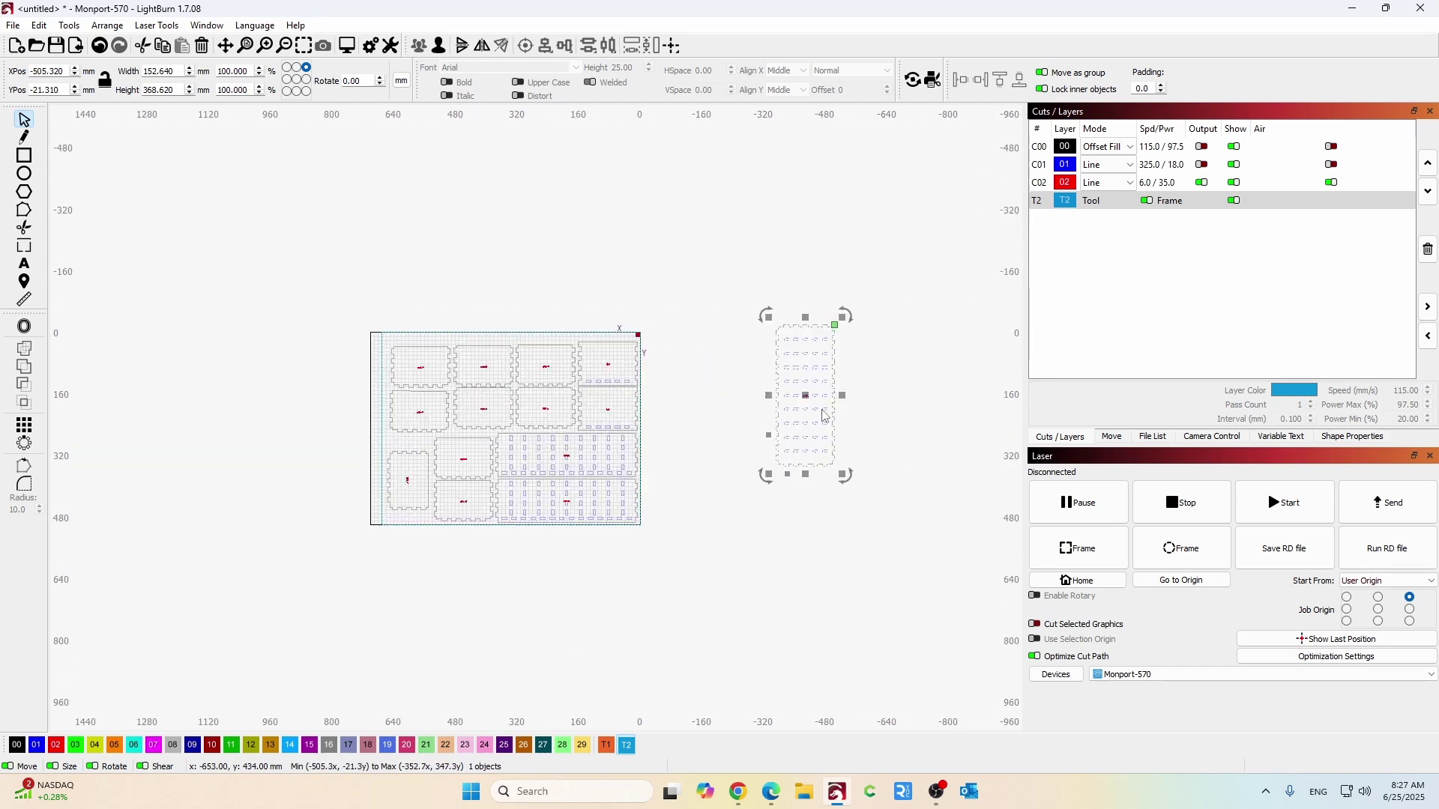
{"action": "scroll", "coordinate": [469, 417], "scroll_direction": "up", "scroll_amount": 3}
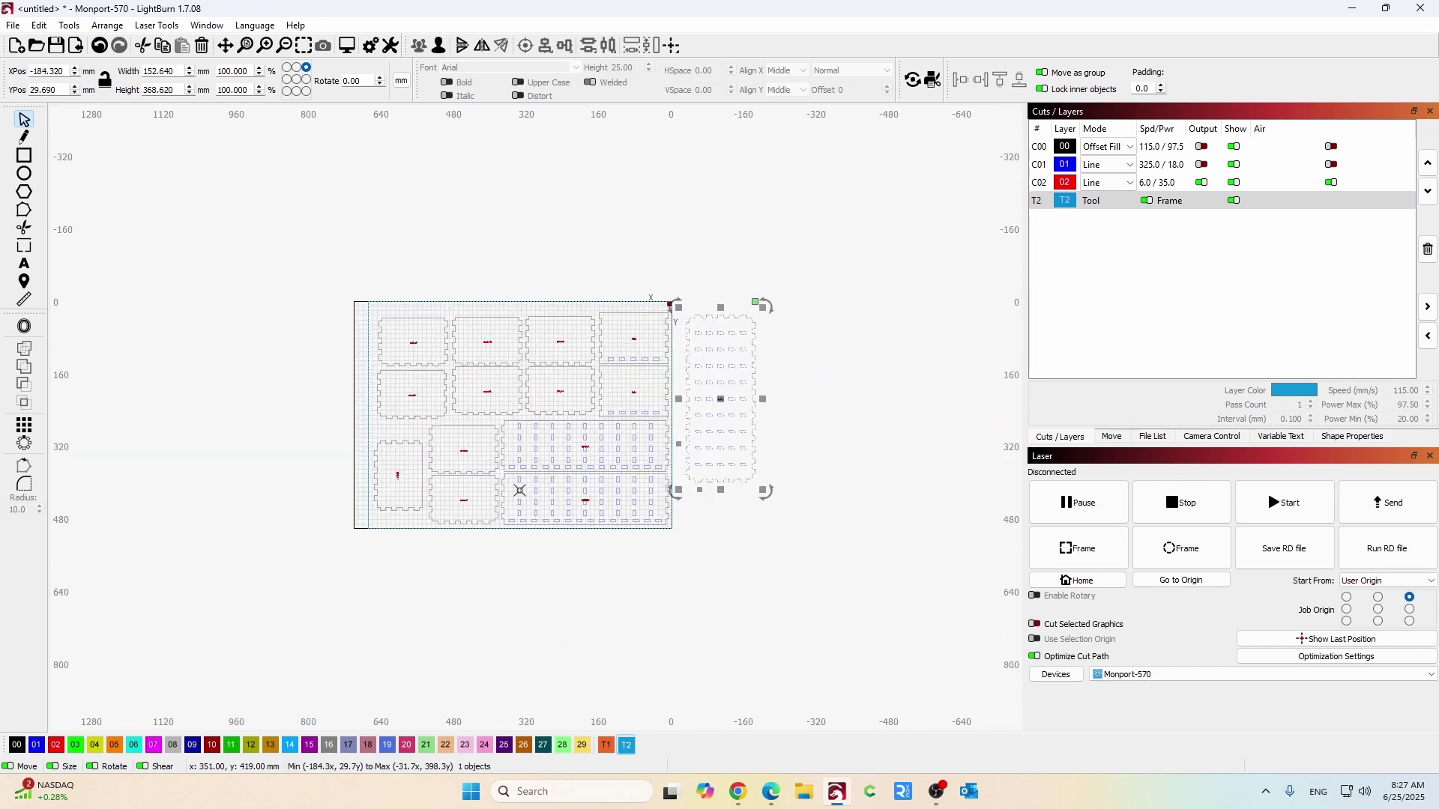
{"action": "scroll", "coordinate": [378, 416], "scroll_direction": "up", "scroll_amount": 2}
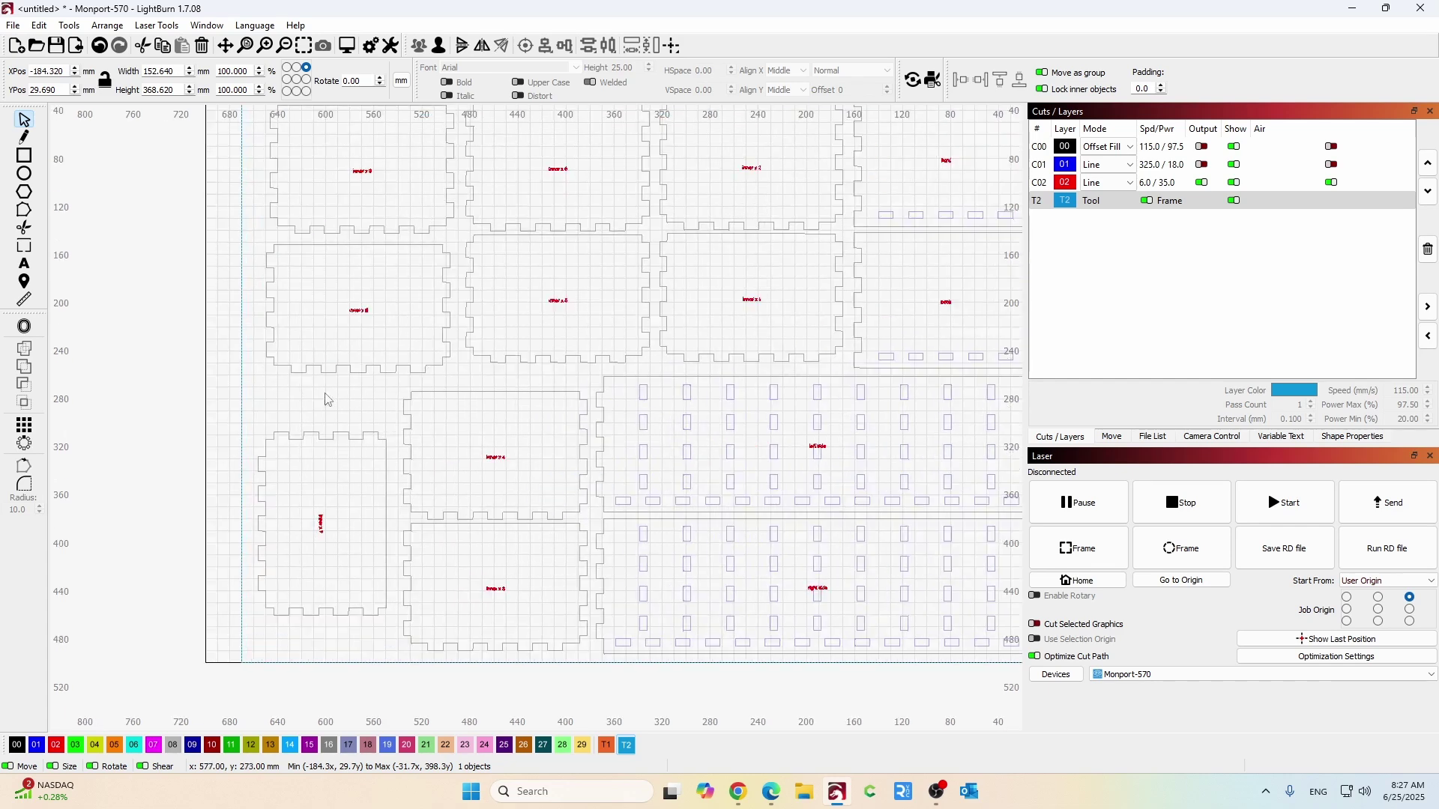
Align the inner dividers in the top two rows so the parts within each row line up.
{"action": "scroll", "coordinate": [289, 368], "scroll_direction": "down", "scroll_amount": 4}
{"action": "scroll", "coordinate": [380, 443], "scroll_direction": "up", "scroll_amount": 5}
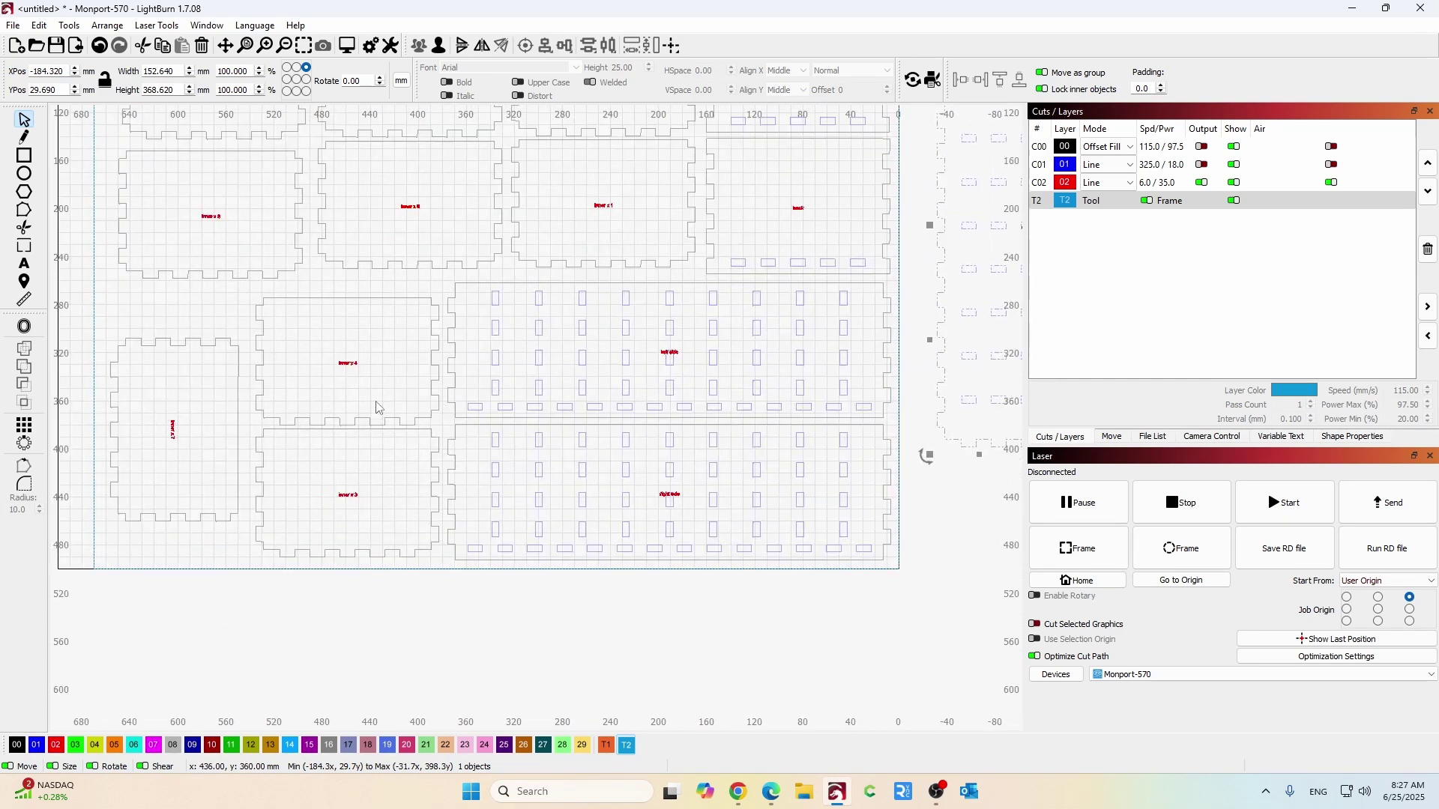
{"action": "scroll", "coordinate": [649, 514], "scroll_direction": "down", "scroll_amount": 4}
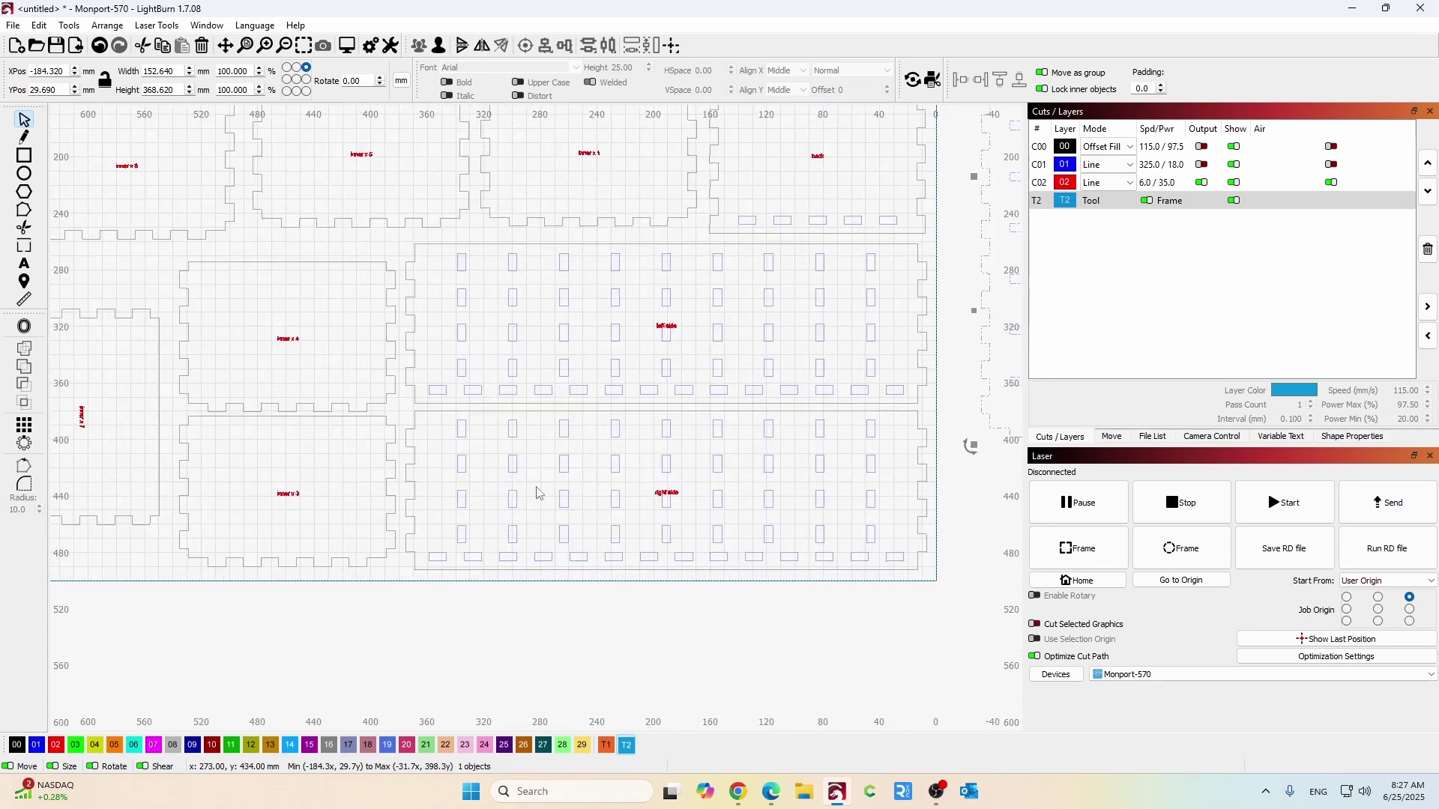
{"action": "scroll", "coordinate": [240, 191], "scroll_direction": "up", "scroll_amount": 3}
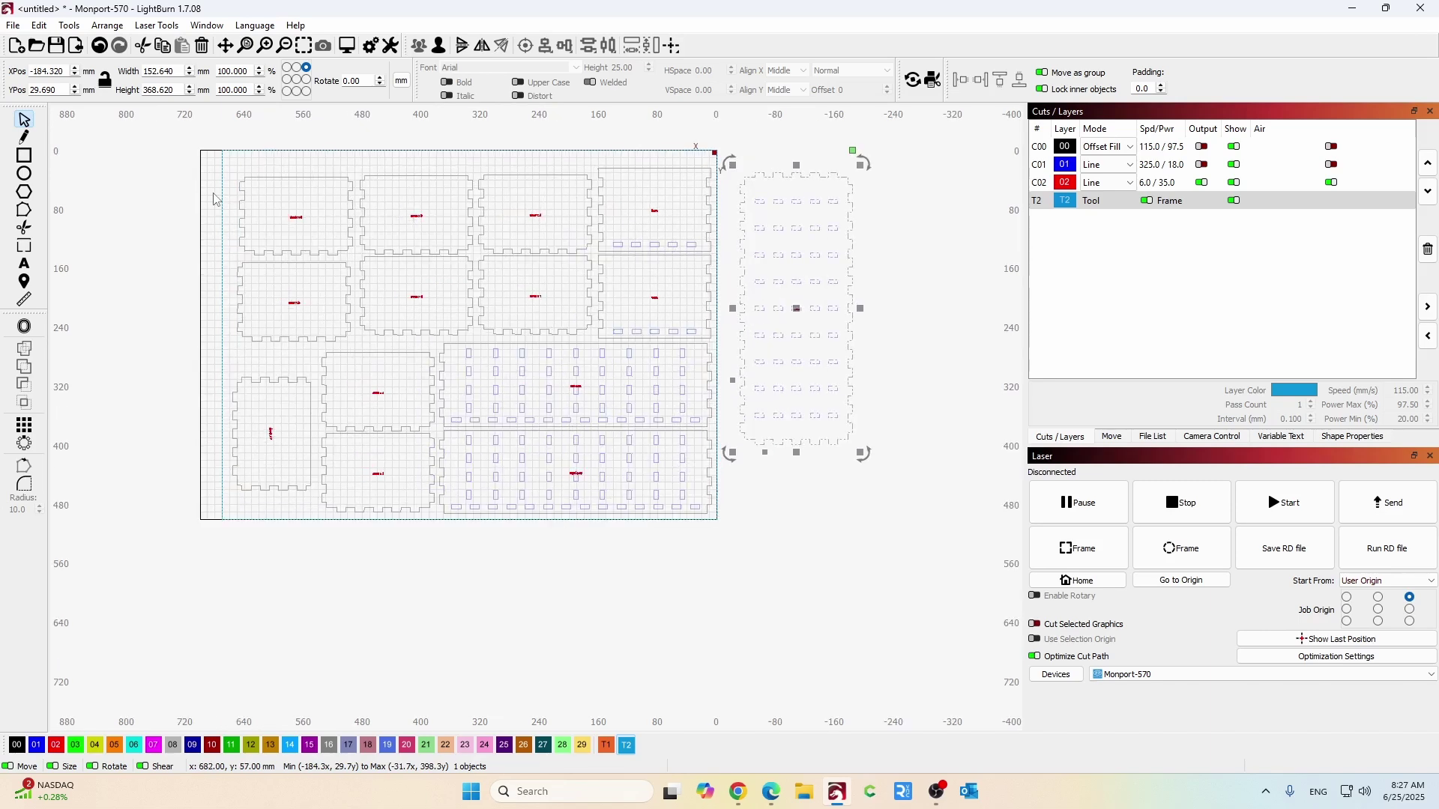
{"action": "scroll", "coordinate": [251, 179], "scroll_direction": "down", "scroll_amount": 3}
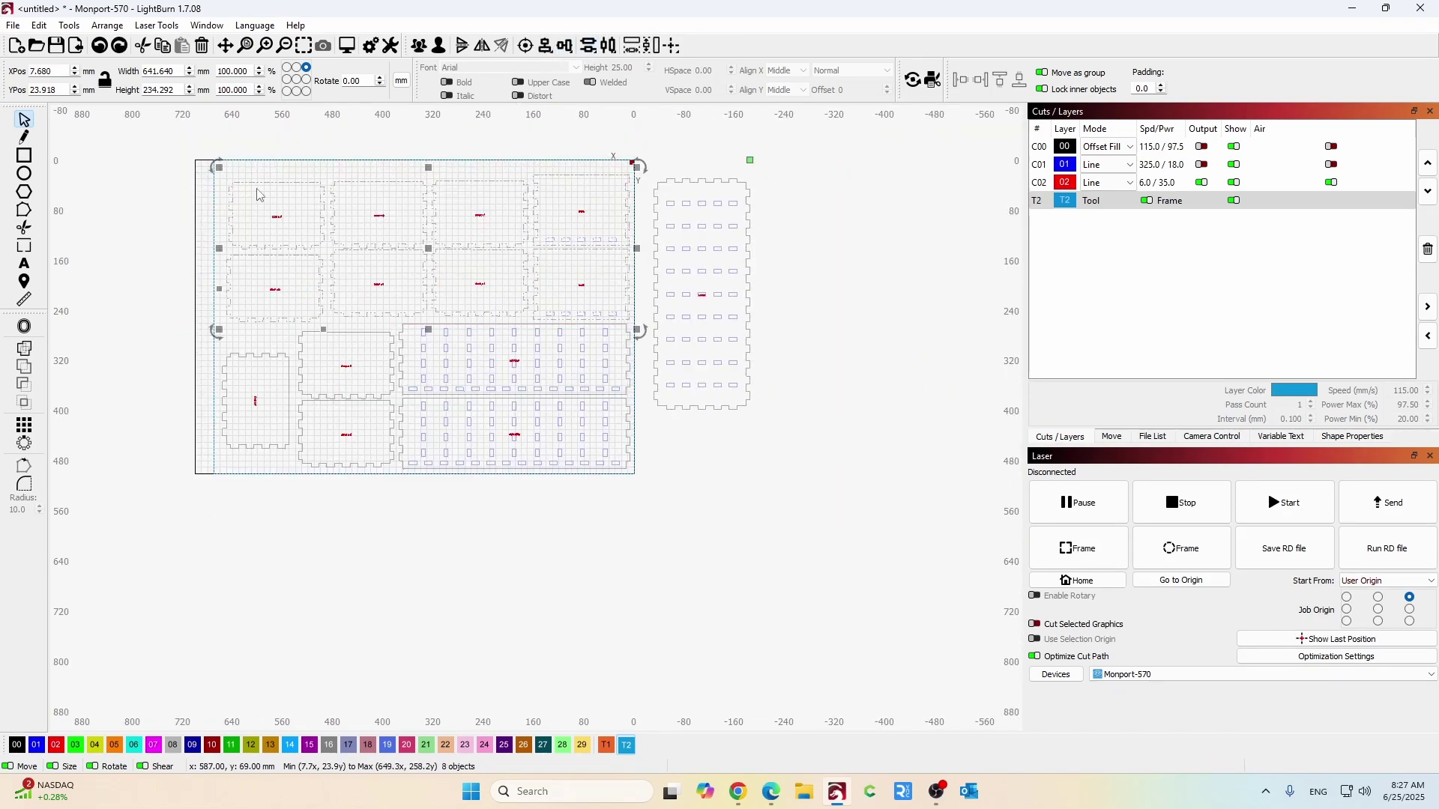
{"action": "scroll", "coordinate": [423, 213], "scroll_direction": "up", "scroll_amount": 3}
{"action": "scroll", "coordinate": [708, 146], "scroll_direction": "down", "scroll_amount": 2}
{"action": "left_click", "coordinate": [546, 45]}
{"action": "left_click", "coordinate": [573, 57]}
Align the two stacked inner dividers in the column next to the front and back panels.
{"action": "scroll", "coordinate": [657, 114], "scroll_direction": "up", "scroll_amount": 1}
{"action": "left_click_drag", "start_coordinate": [477, 131], "coordinate": [629, 355]}
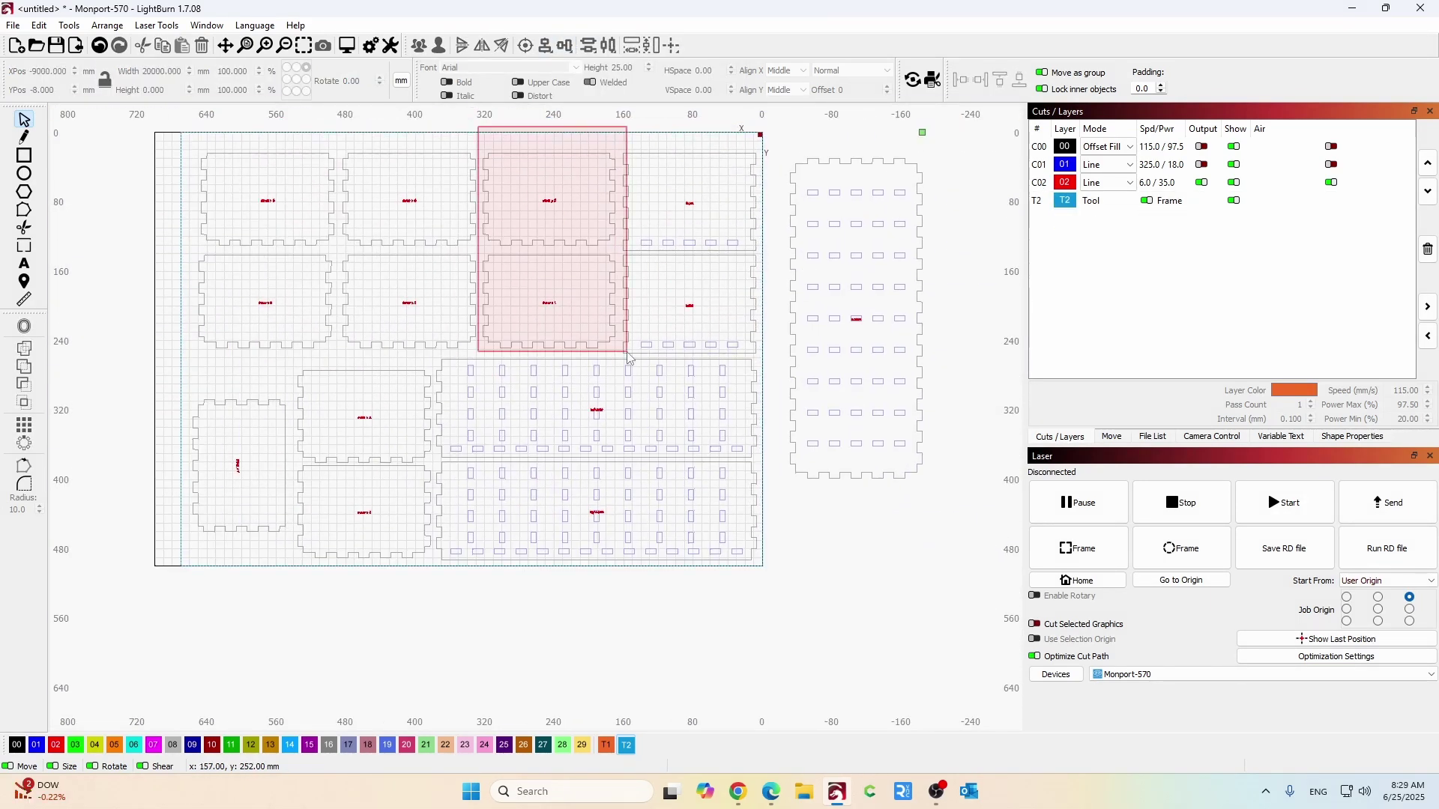
{"action": "left_click", "coordinate": [546, 46]}
{"action": "left_click", "coordinate": [181, 183]}
Align the upper of the two stacked lower dividers with the left side panel and space the top-row dividers evenly.
{"action": "scroll", "coordinate": [427, 321], "scroll_direction": "up", "scroll_amount": 3}
{"action": "left_click_drag", "start_coordinate": [427, 322], "coordinate": [547, 514]}
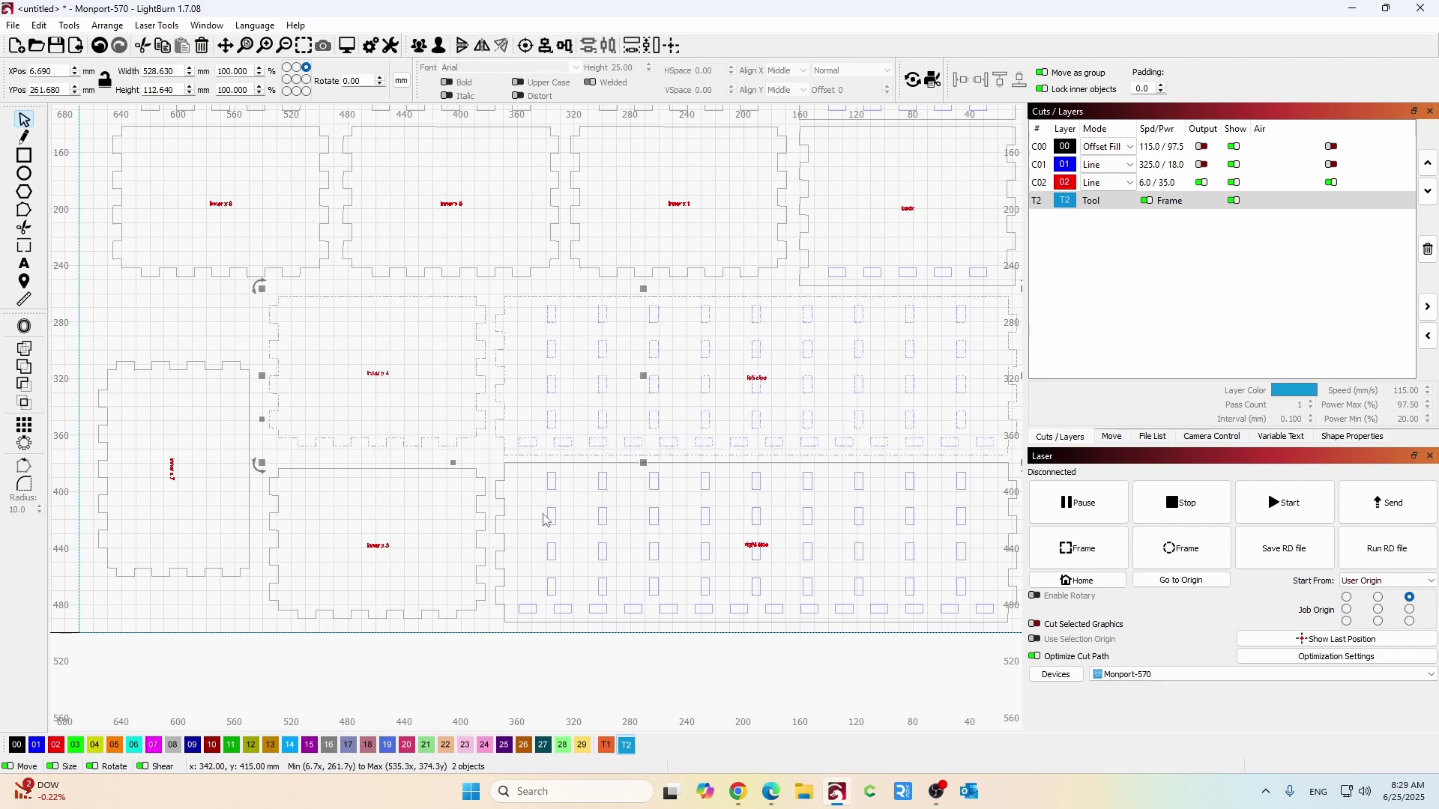
{"action": "scroll", "coordinate": [481, 318], "scroll_direction": "down", "scroll_amount": 1}
{"action": "scroll", "coordinate": [481, 318], "scroll_direction": "down", "scroll_amount": 1}
{"action": "left_click_drag", "start_coordinate": [177, 187], "coordinate": [482, 247]}
{"action": "left_click", "coordinate": [589, 45]}
{"action": "left_click", "coordinate": [615, 90]}
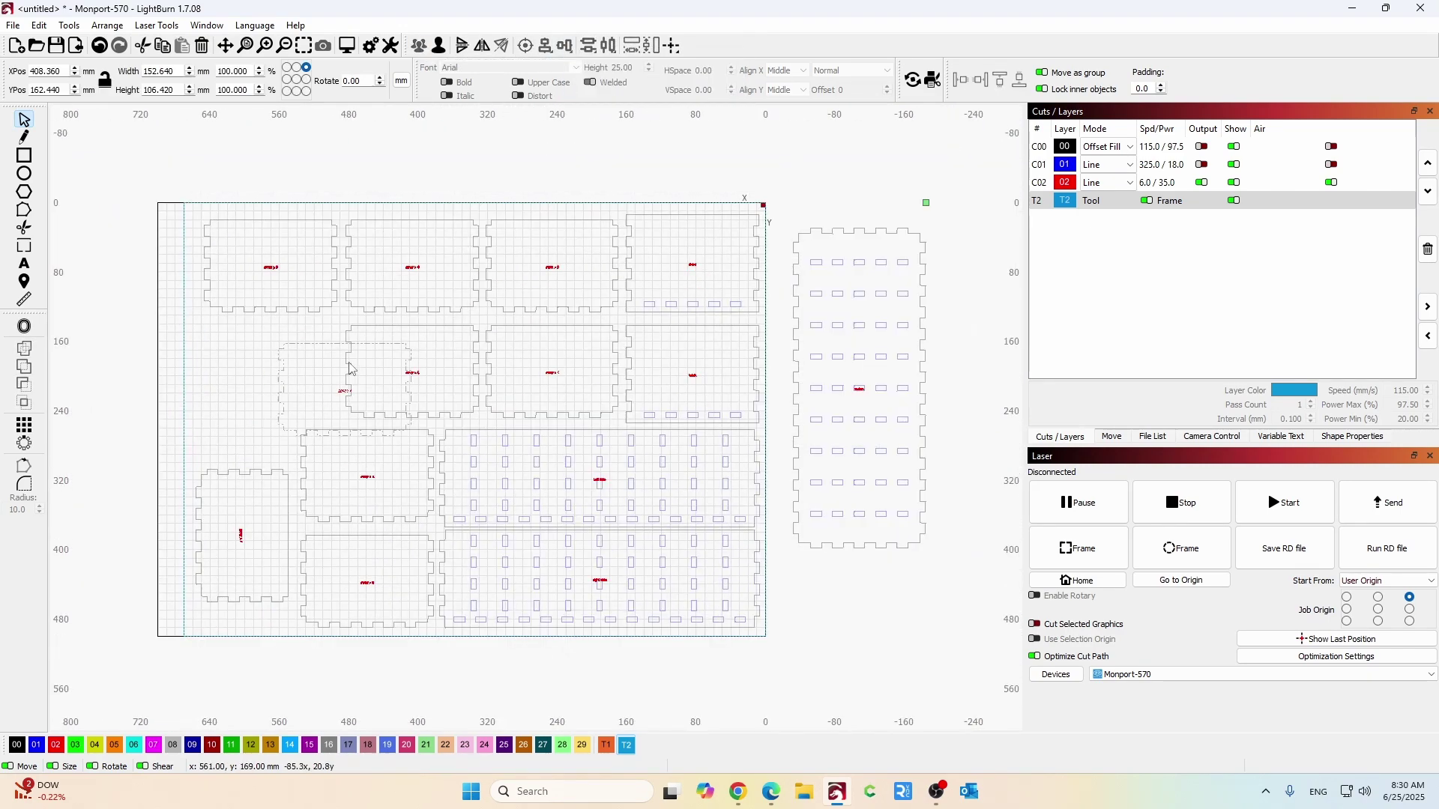
{"action": "left_click", "coordinate": [623, 362]}
Move the large slotted panel across to the left of the work area, well outside it.
{"action": "scroll", "coordinate": [623, 362], "scroll_direction": "down", "scroll_amount": 3}
{"action": "left_click_drag", "start_coordinate": [662, 360], "coordinate": [212, 360]}
{"action": "scroll", "coordinate": [225, 344], "scroll_direction": "up", "scroll_amount": 2}
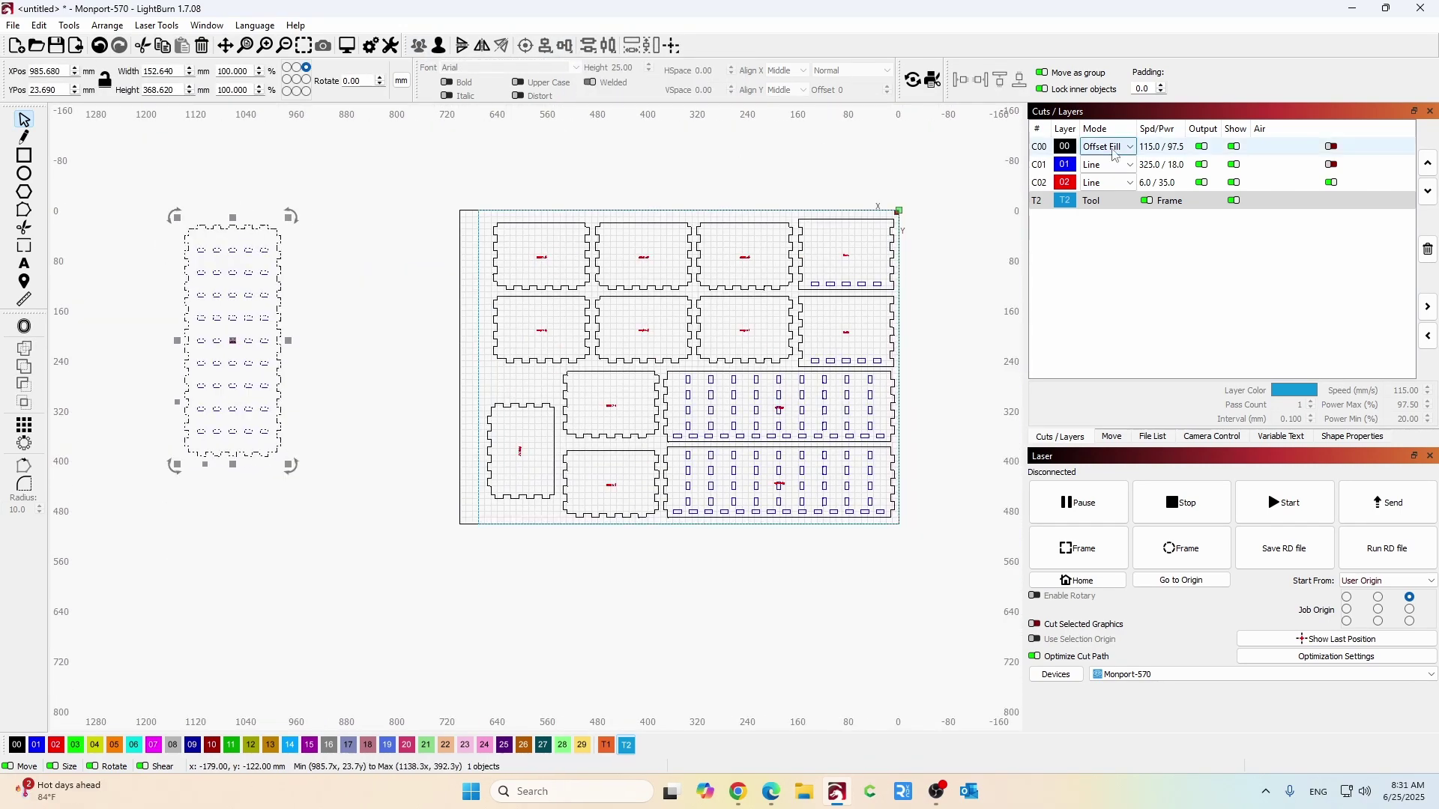
Change the black C00 layer to Line mode and turn off output for the red C02 layer.
{"action": "left_click", "coordinate": [1105, 146]}
{"action": "left_click", "coordinate": [1101, 160]}
{"action": "left_click", "coordinate": [1202, 146]}
{"action": "left_click", "coordinate": [1201, 182]}
Put the large slotted panel's outline on layer 03 and its slots on layer 04, and place the panel over the inner dividers.
{"action": "left_click", "coordinate": [75, 745]}
{"action": "left_click", "coordinate": [94, 744]}
{"action": "scroll", "coordinate": [256, 274], "scroll_direction": "down", "scroll_amount": 2}
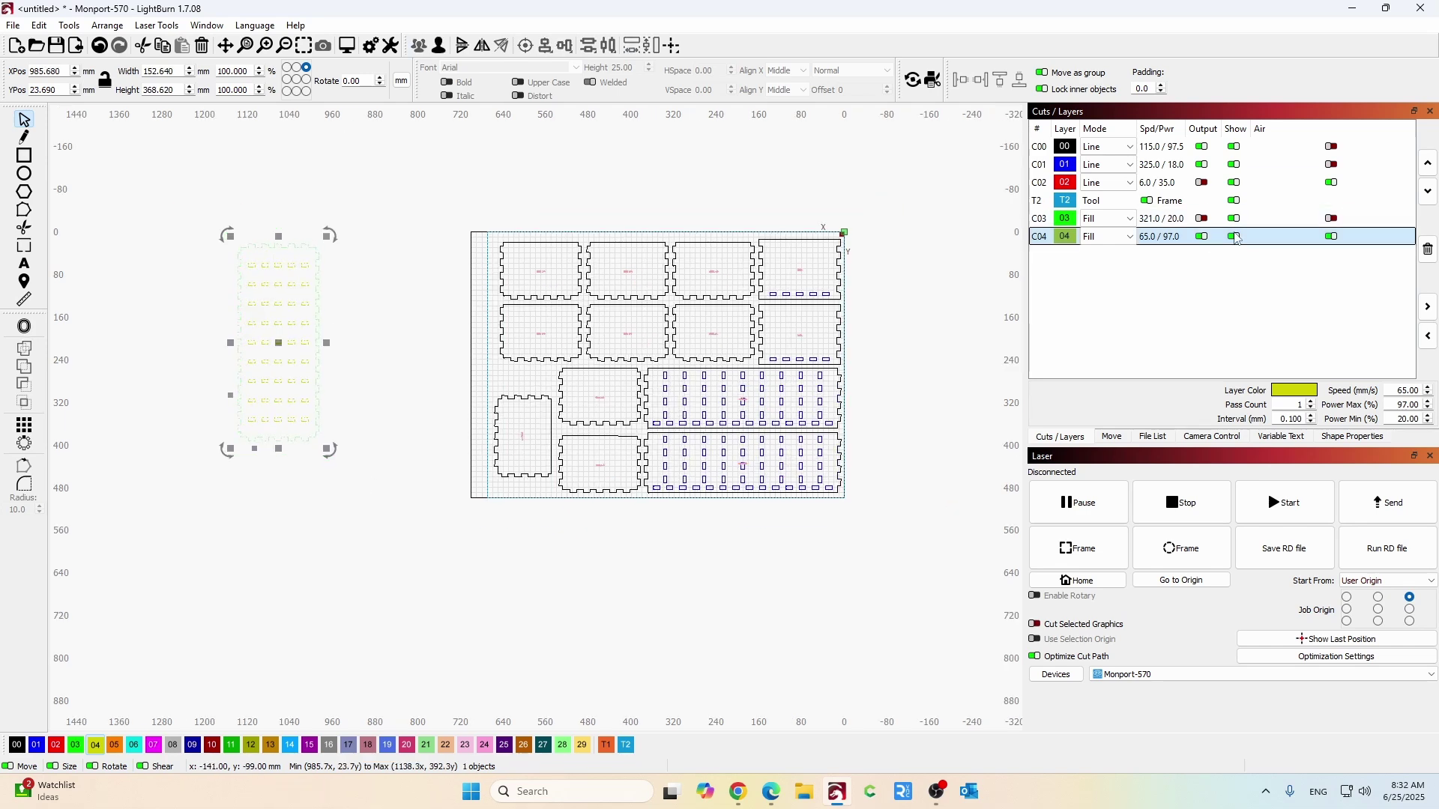
{"action": "left_click_drag", "start_coordinate": [294, 316], "coordinate": [530, 346]}
{"action": "scroll", "coordinate": [741, 411], "scroll_direction": "up", "scroll_amount": 2}
Move the black C00 layer below the blue C01 layer in the cut order.
{"action": "left_click", "coordinate": [1105, 146]}
{"action": "left_click", "coordinate": [1428, 191]}
{"action": "scroll", "coordinate": [408, 430], "scroll_direction": "up", "scroll_amount": 2}
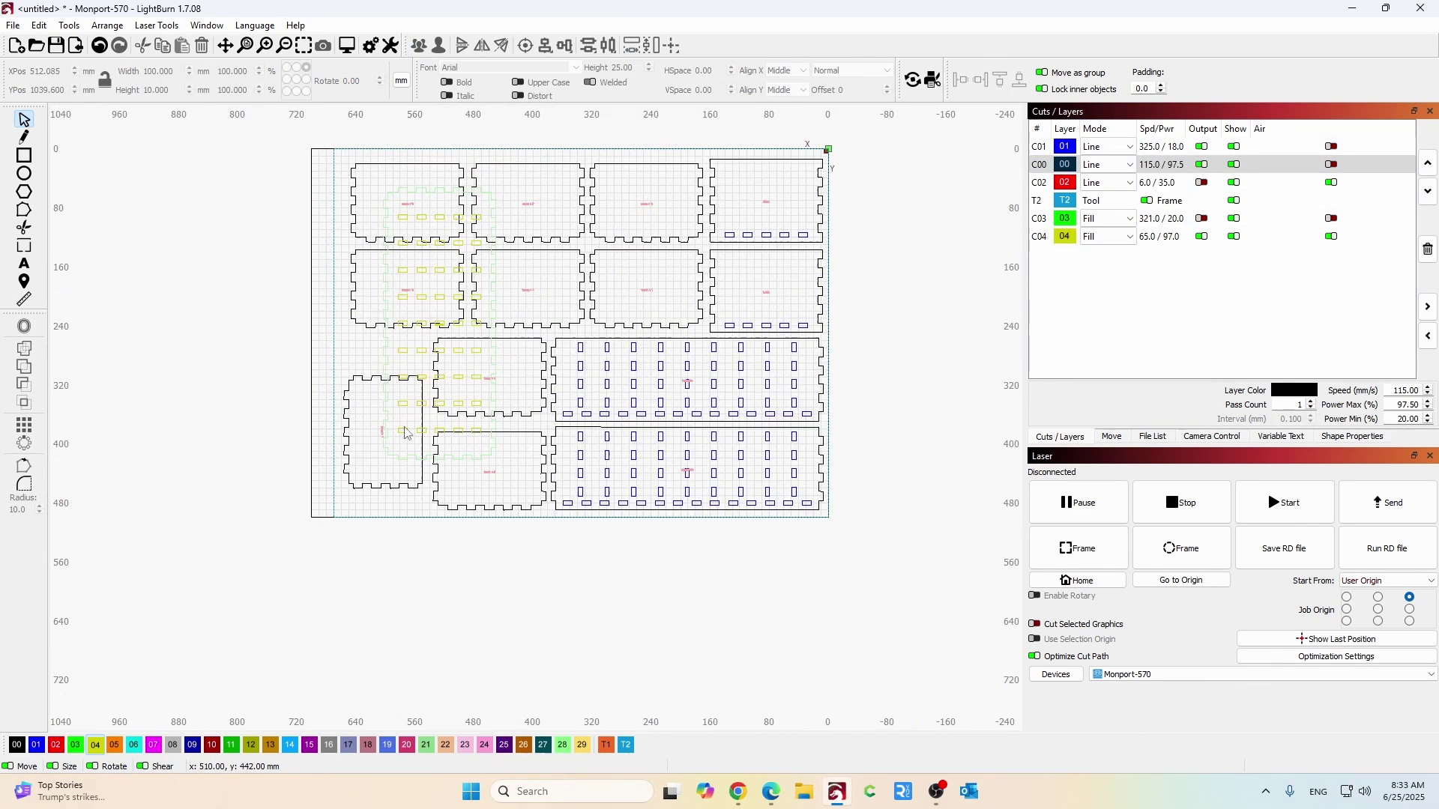
Turn off output for layer C04 and enable air assist for layers C00 and C01.
{"action": "scroll", "coordinate": [361, 361], "scroll_direction": "down", "scroll_amount": 1}
{"action": "left_click", "coordinate": [1202, 236]}
{"action": "left_click", "coordinate": [1330, 164]}
{"action": "left_click", "coordinate": [1330, 146]}
Set the blue C01 layer to 6 mm/s with 32% maximum and 30.5% minimum power.
{"action": "scroll", "coordinate": [481, 151], "scroll_direction": "up", "scroll_amount": 2}
{"action": "double_click", "coordinate": [1405, 390]}
{"action": "type", "text": "6"}
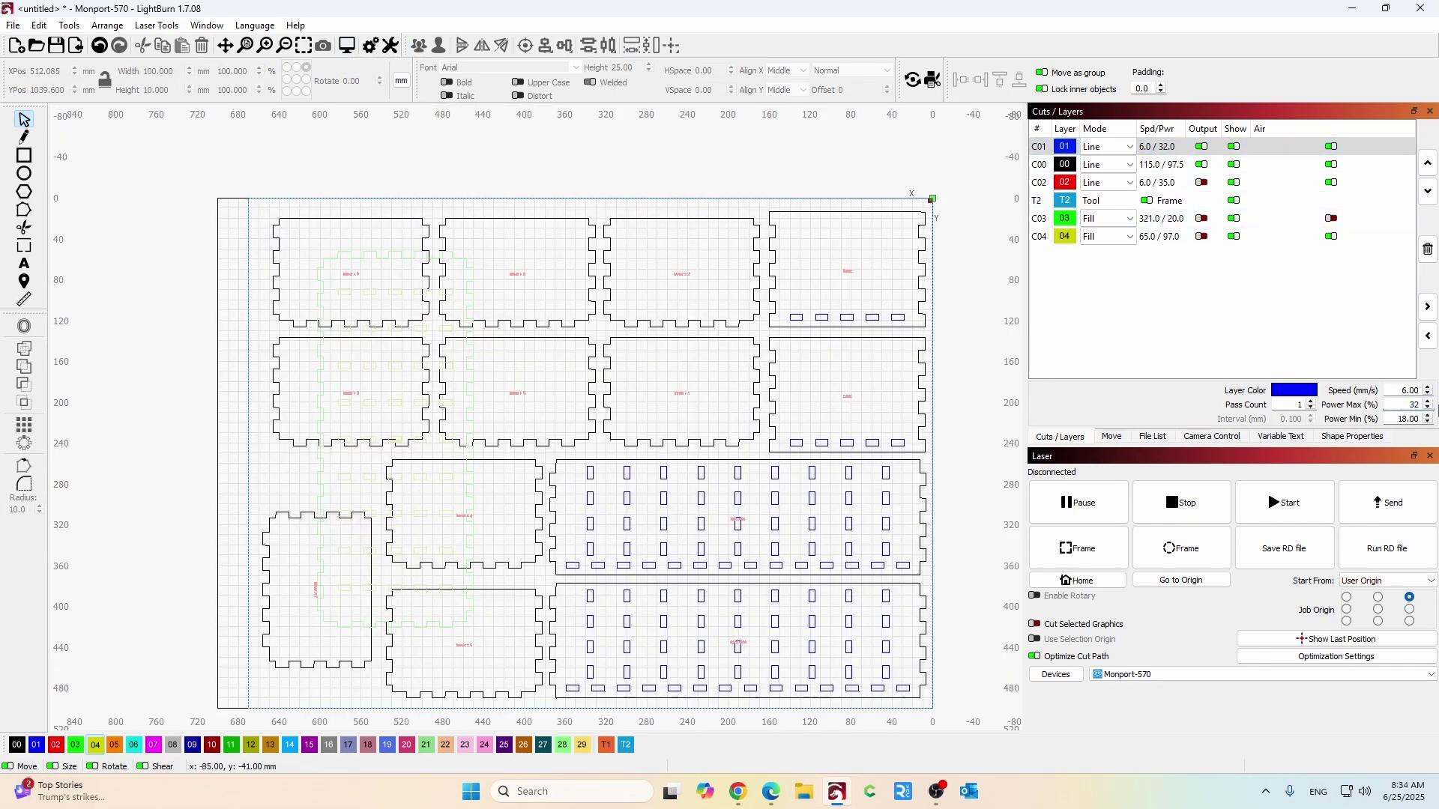
{"action": "key", "text": "Tab"}
{"action": "type", "text": "32"}
{"action": "key", "text": "Tab"}
{"action": "type", "text": "30.5"}
Set the black C00 layer to 6 mm/s with 32.5% maximum power.
{"action": "left_click", "coordinate": [1161, 147]}
{"action": "left_click", "coordinate": [1161, 164]}
{"action": "double_click", "coordinate": [1404, 390]}
{"action": "type", "text": "6"}
{"action": "left_click", "coordinate": [1428, 403]}
Set the green C03 layer to 6 mm/s with 32% maximum power.
{"action": "left_click", "coordinate": [1170, 222]}
{"action": "double_click", "coordinate": [1405, 390]}
{"action": "type", "text": "6"}
{"action": "double_click", "coordinate": [1404, 405]}
{"action": "type", "text": "32"}
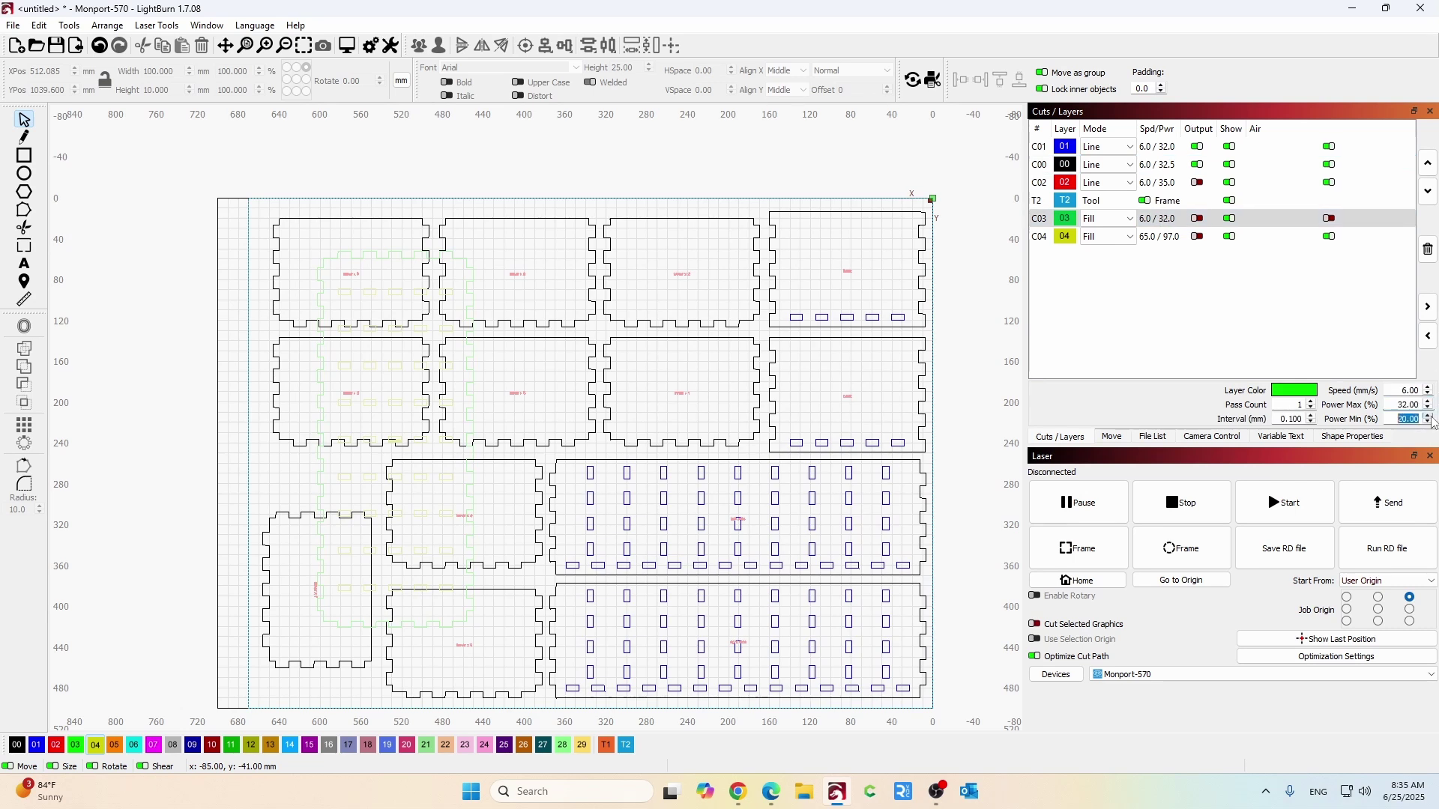
Set the yellow C04 layer to 6 mm/s with 32% maximum and 30% minimum power, and preview the job.
{"action": "left_click", "coordinate": [1161, 236]}
{"action": "double_click", "coordinate": [1404, 391]}
{"action": "type", "text": "6"}
{"action": "left_click", "coordinate": [346, 46]}
{"action": "left_click", "coordinate": [1421, 8]}
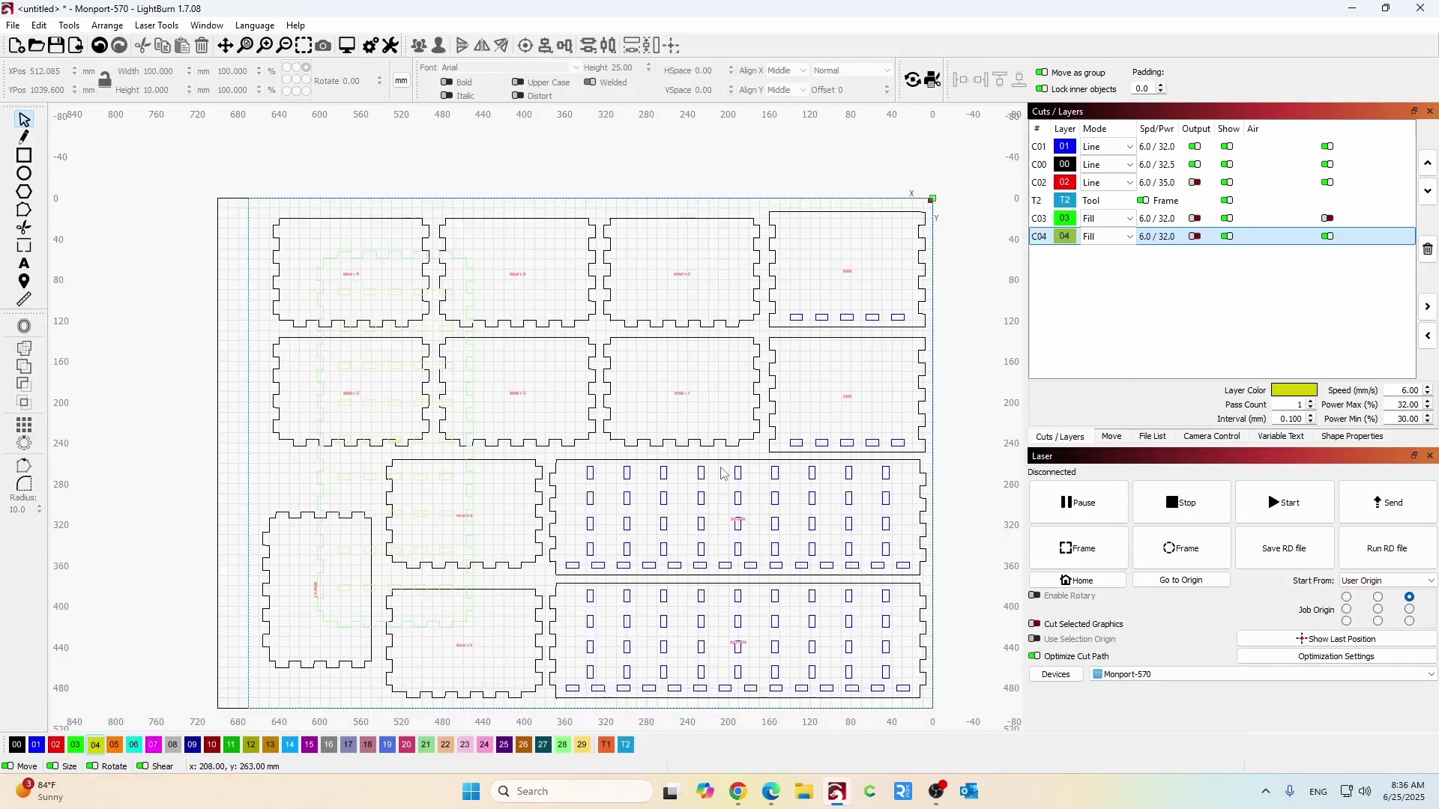